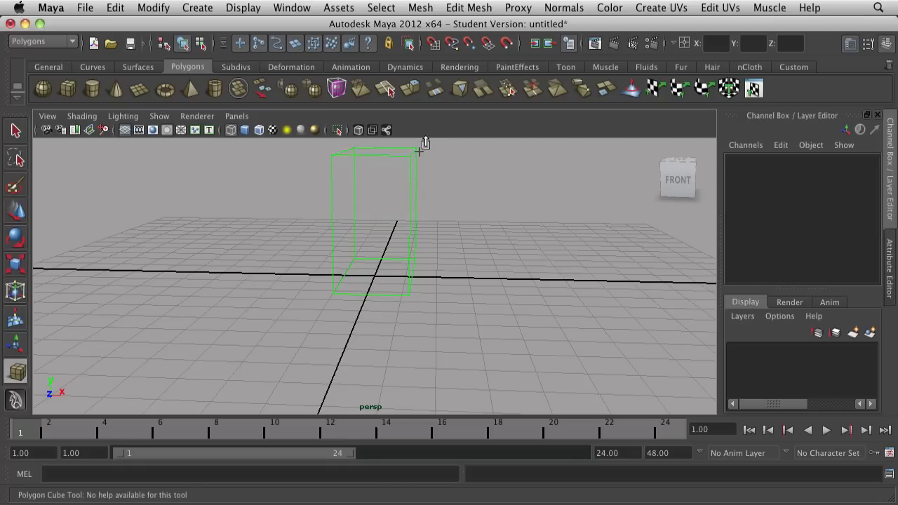
- Switch the viewport to shaded display and scale the new cube along Z to about 0.43
key(5)
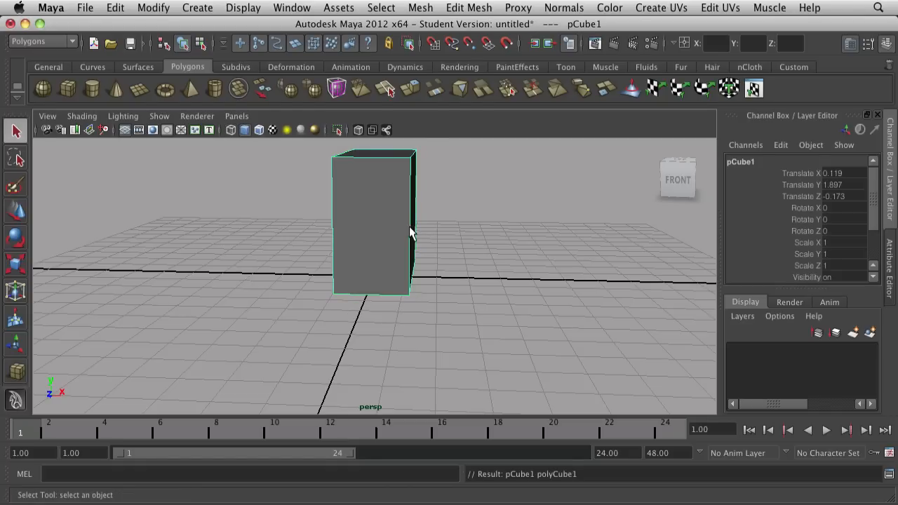
alt+drag(430, 239, 292, 254)
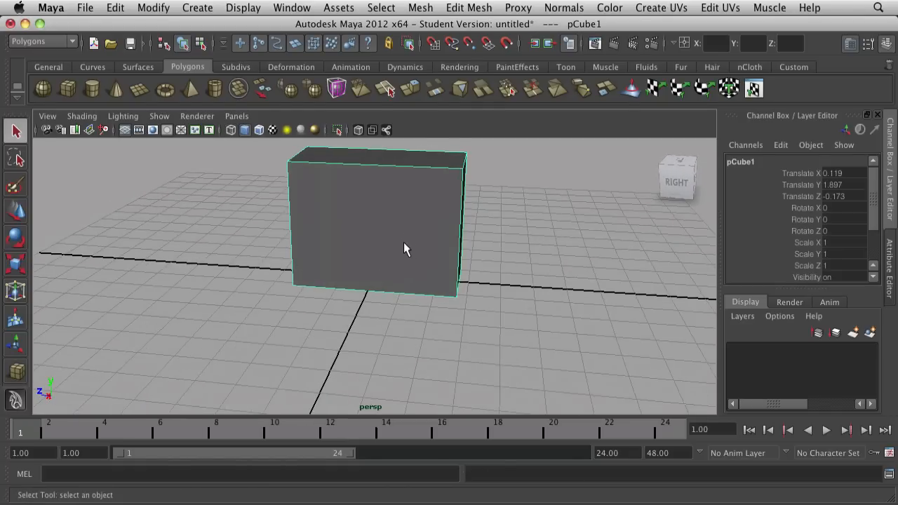
alt+drag(404, 249, 422, 282)
key(r)
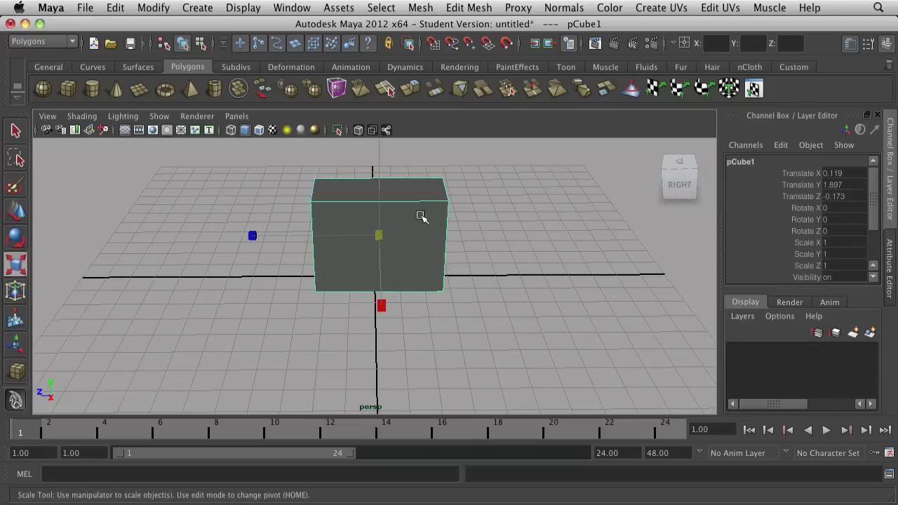
drag(247, 237, 357, 345)
scroll(400, 333, up, 5)
scroll(396, 330, down, 4)
scroll(351, 351, up, 4)
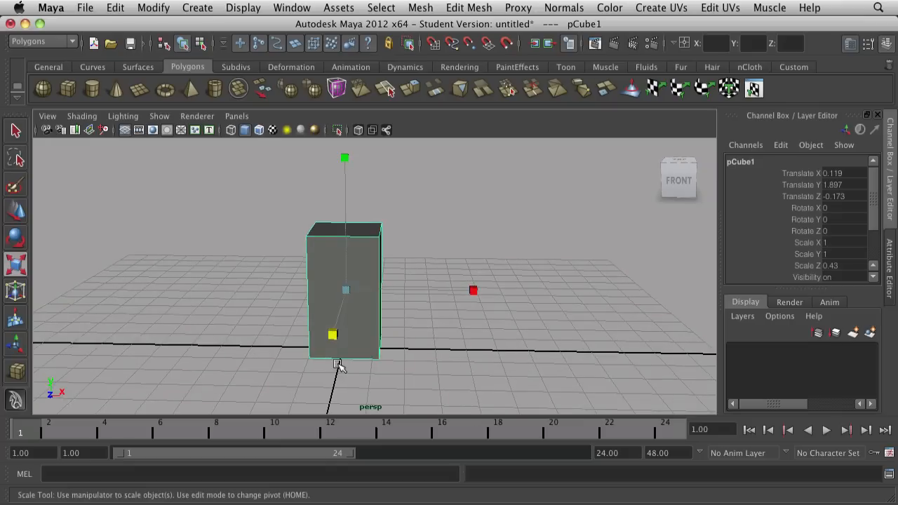
- Insert a vertical edge loop down the middle of the box's front, dividing it into left and right halves
click(469, 7)
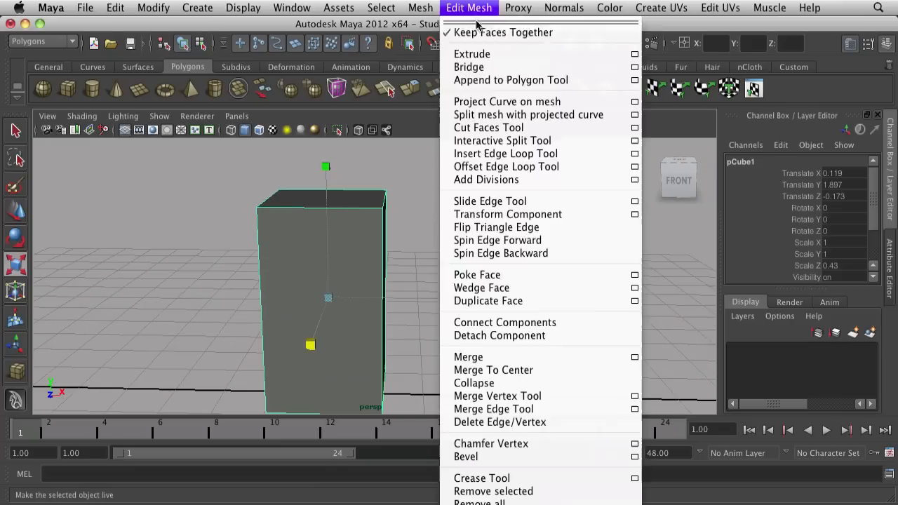
click(496, 154)
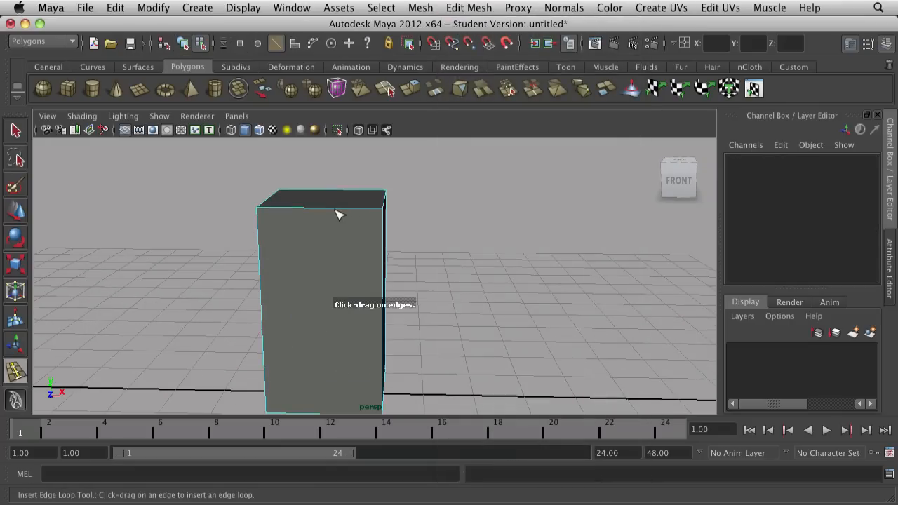
drag(342, 215, 316, 212)
scroll(316, 212, down, 5)
alt+drag(339, 284, 369, 295)
key(w)
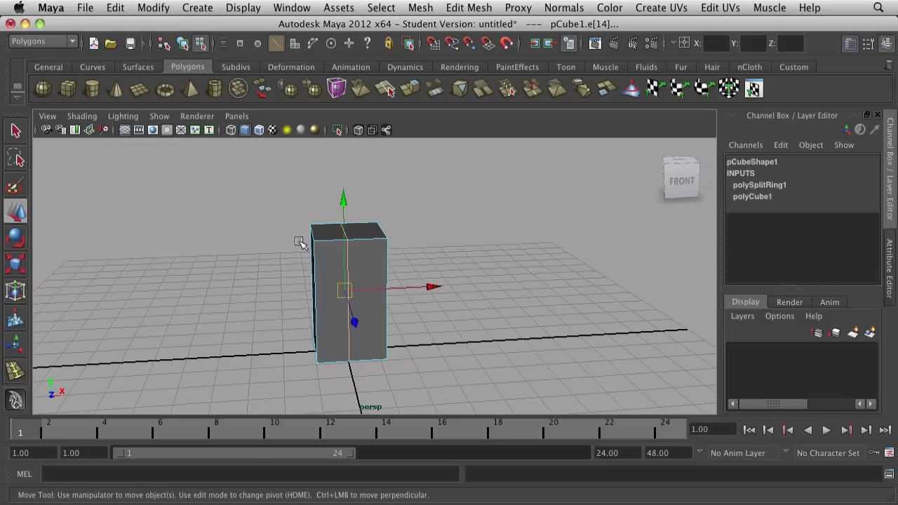
- Delete the left half of the box, including its side face, so the mesh is open along the centre
drag(330, 398, 389, 301)
click(319, 387)
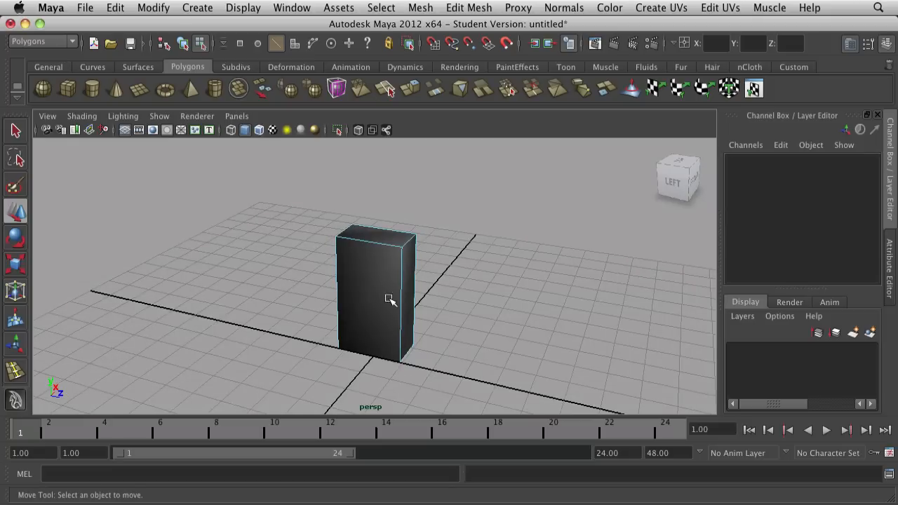
right_drag(390, 299, 388, 373)
click(373, 301)
key(Delete)
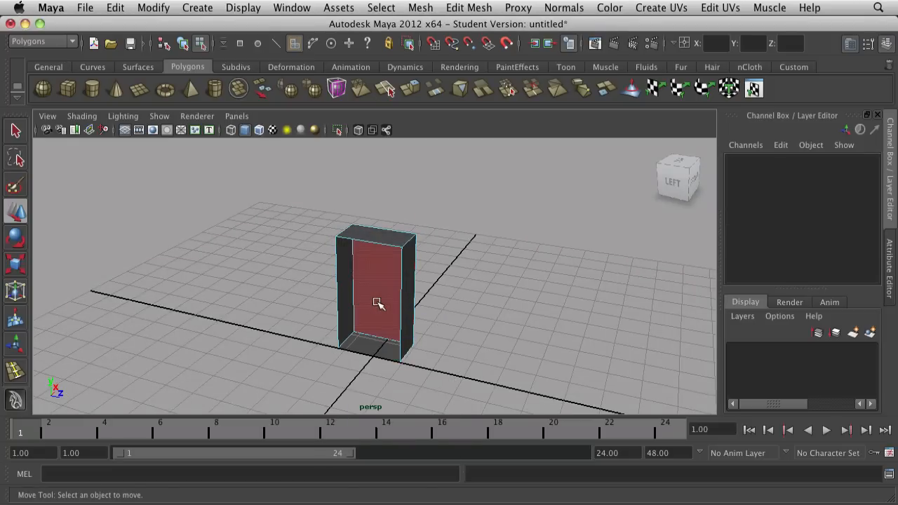
- Try smoothing the open half box, and undo the smoothing
alt+drag(506, 304, 362, 298)
scroll(362, 298, up, 5)
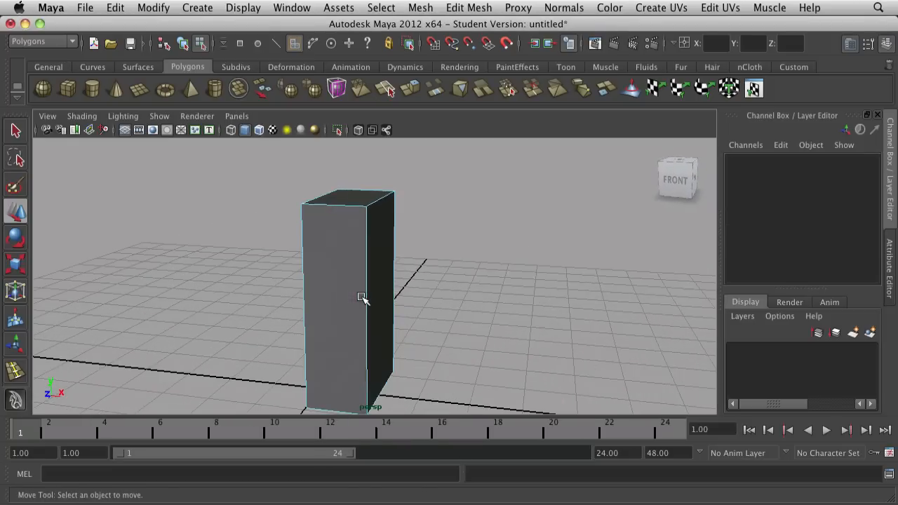
click(467, 8)
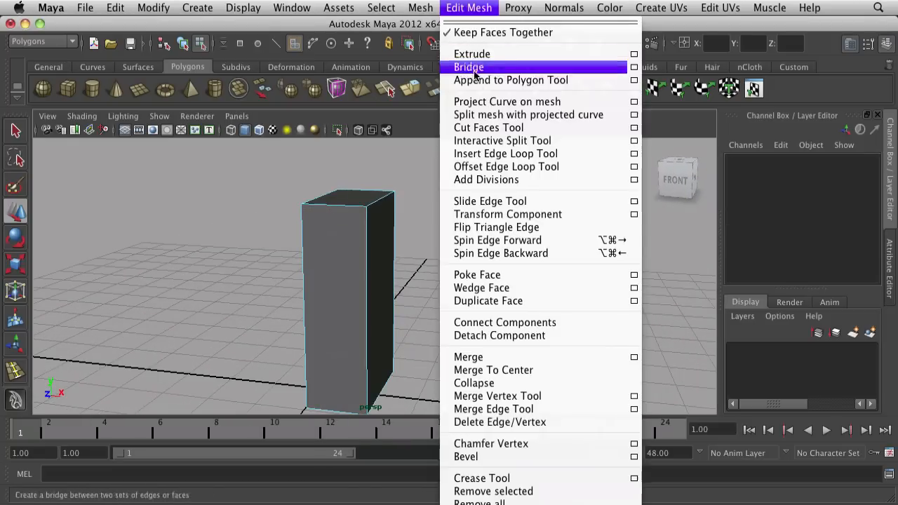
click(284, 80)
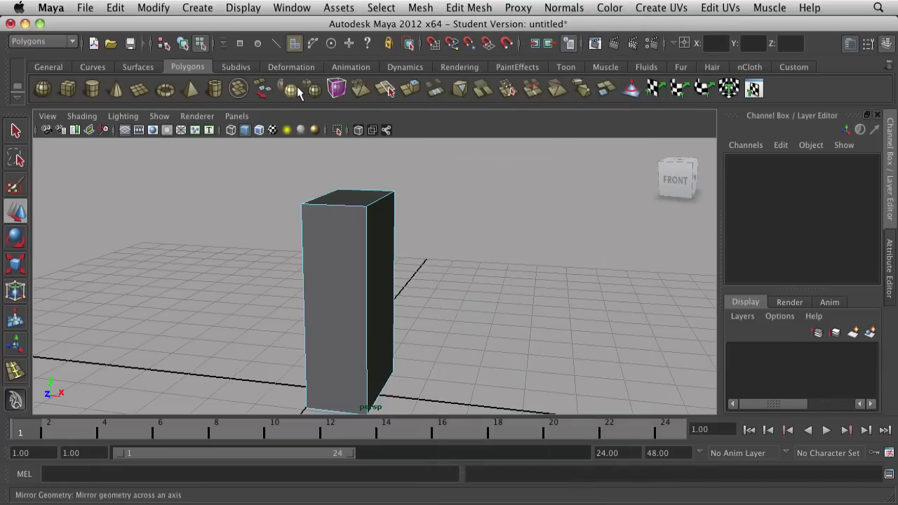
click(330, 215)
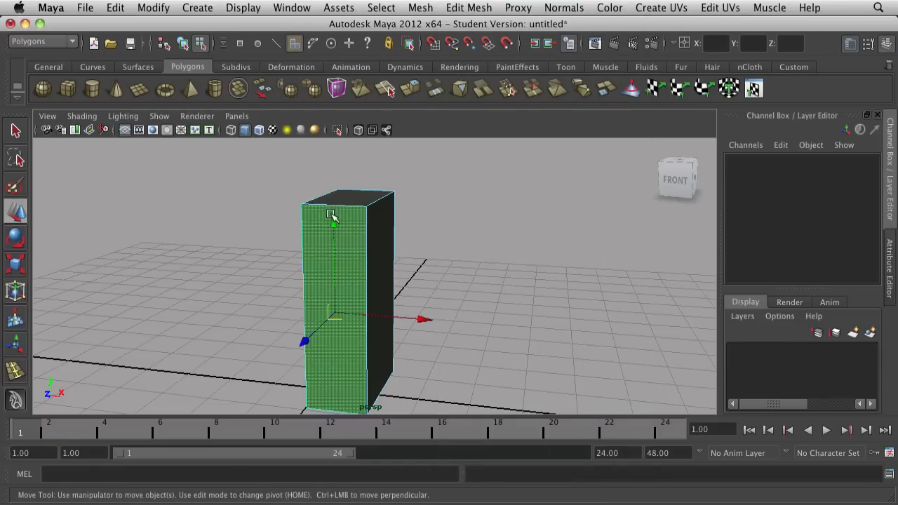
right_drag(361, 219, 386, 212)
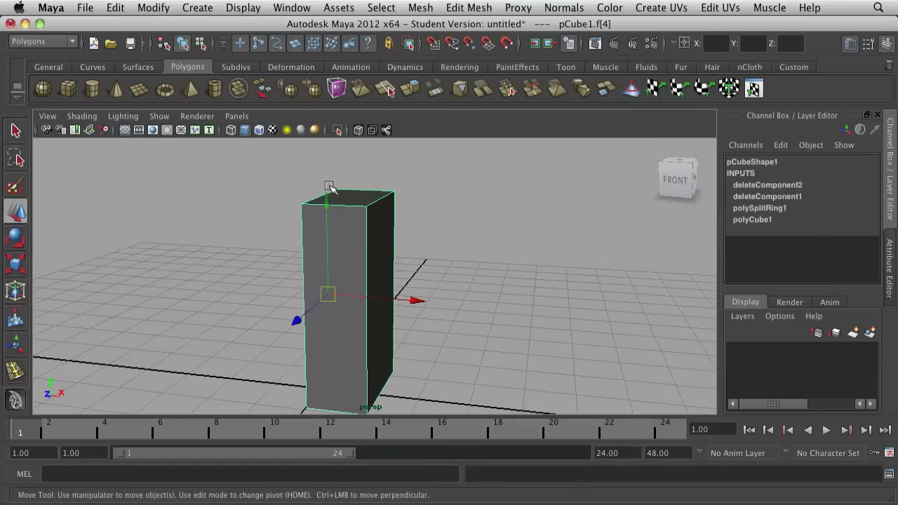
click(311, 92)
click(440, 269)
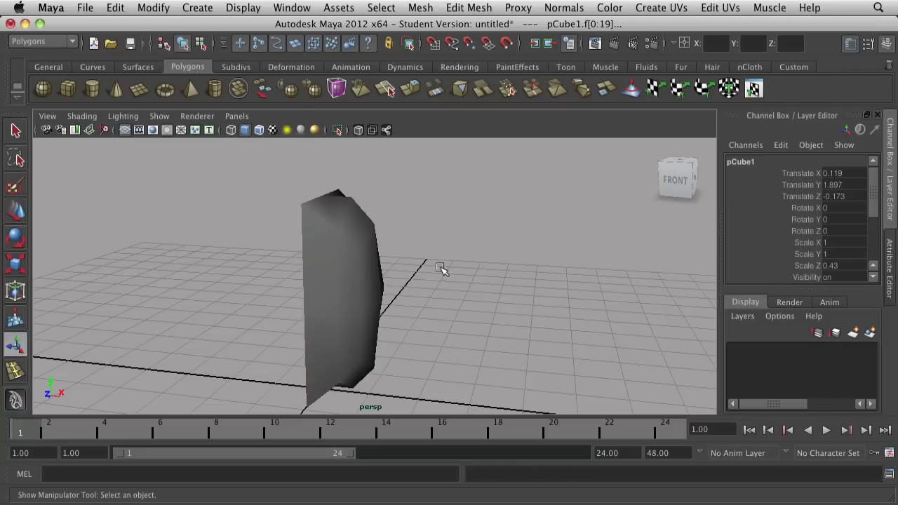
key(z)
key(z)
click(427, 268)
scroll(424, 270, down, 2)
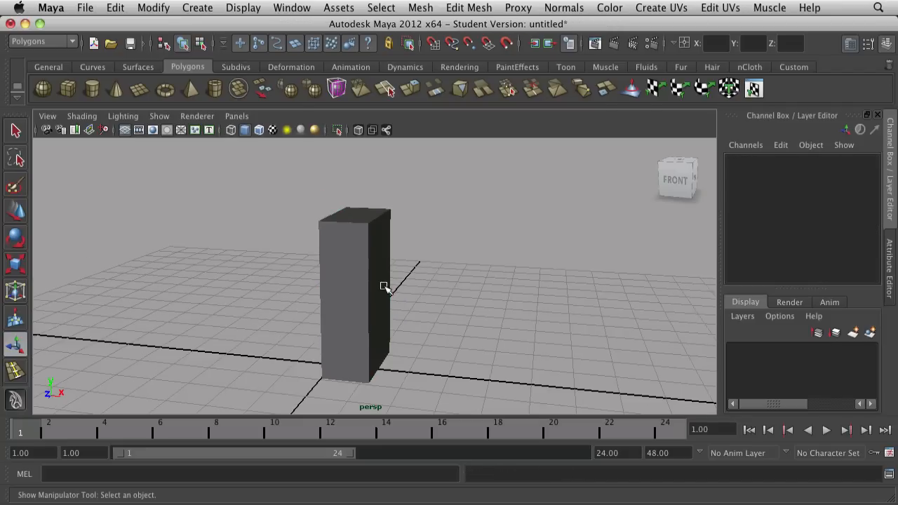
- Insert a horizontal edge loop around the half box about a quarter of its height above the bottom
right_drag(368, 276, 324, 274)
click(331, 267)
click(477, 8)
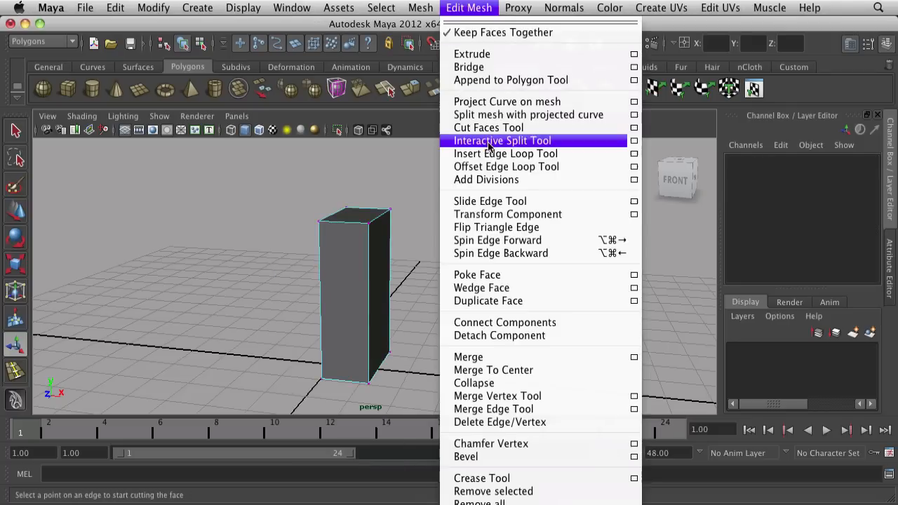
click(512, 154)
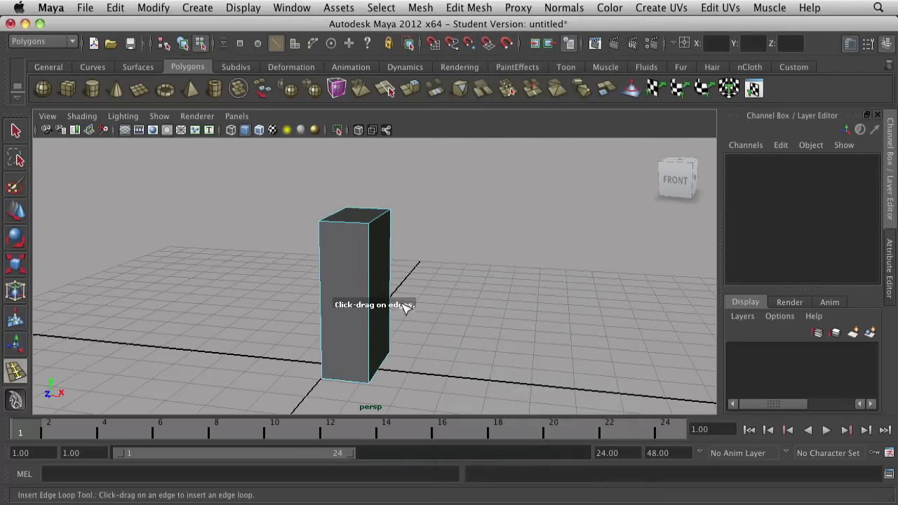
drag(367, 262, 367, 400)
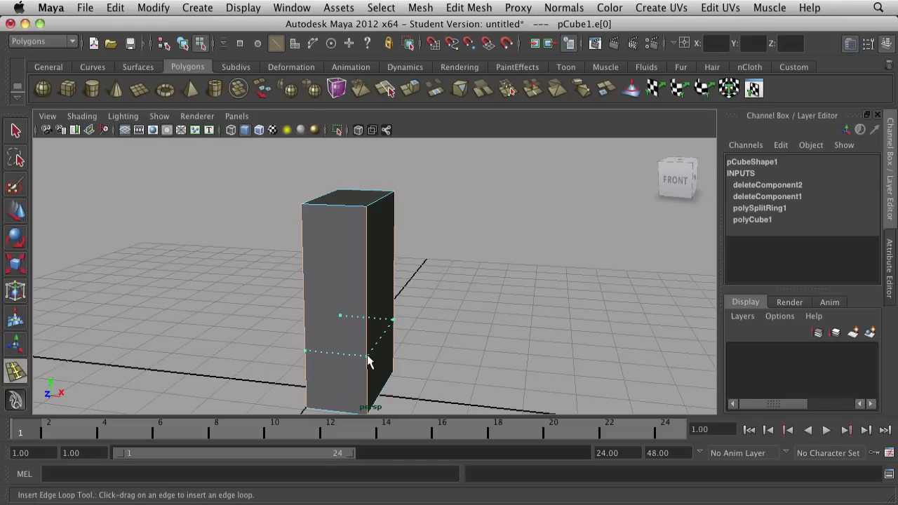
drag(368, 368, 368, 367)
scroll(377, 363, down, 3)
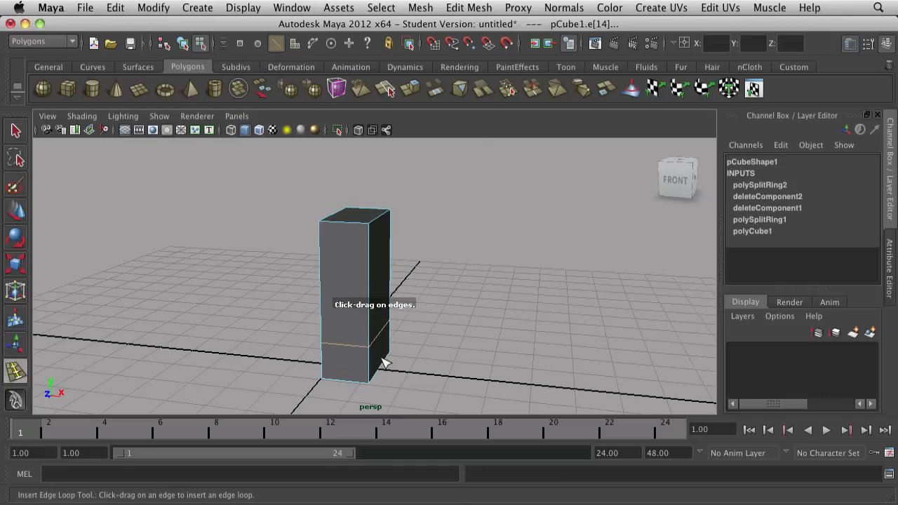
right_click(374, 371)
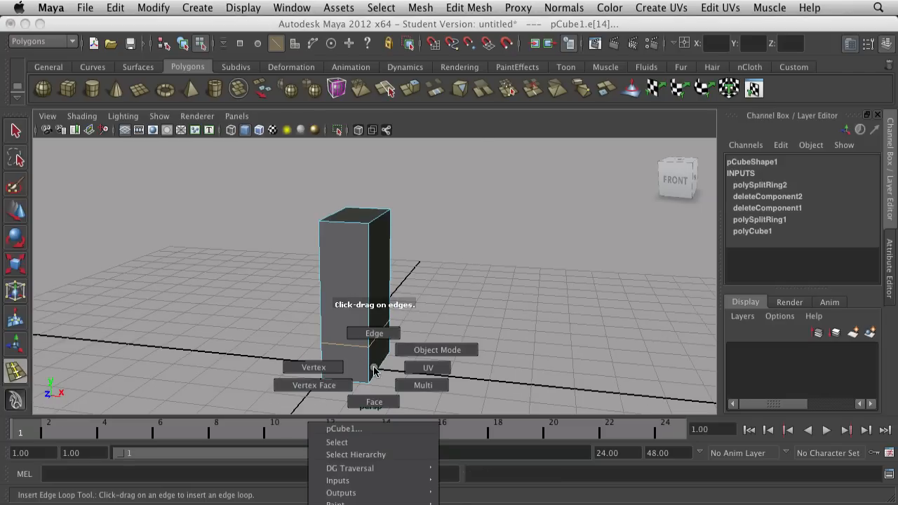
click(374, 334)
key(w)
click(365, 382)
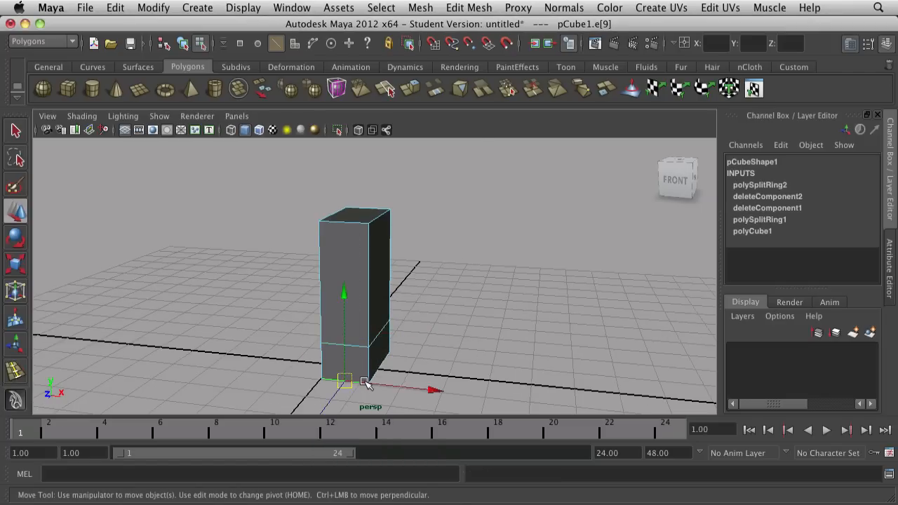
click(374, 378)
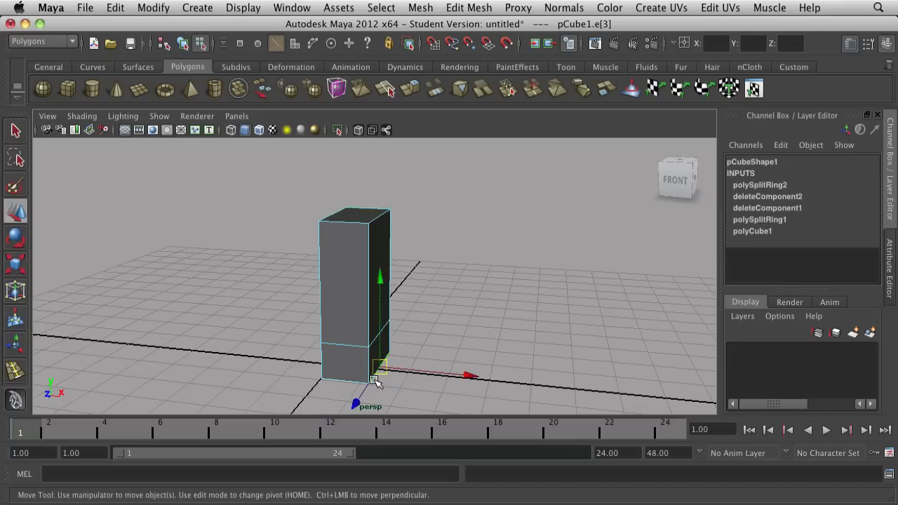
alt+drag(375, 379, 353, 337)
click(371, 411)
- Taper the box's lower end by scaling the bottom face down along Z and X and keeping it flush with the open side
right_click(358, 347)
click(357, 384)
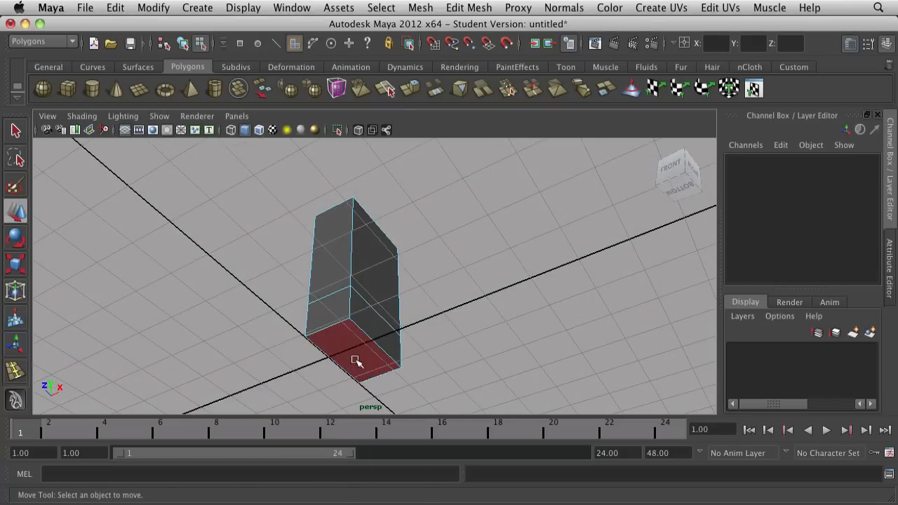
click(355, 363)
alt+drag(417, 341, 327, 334)
key(r)
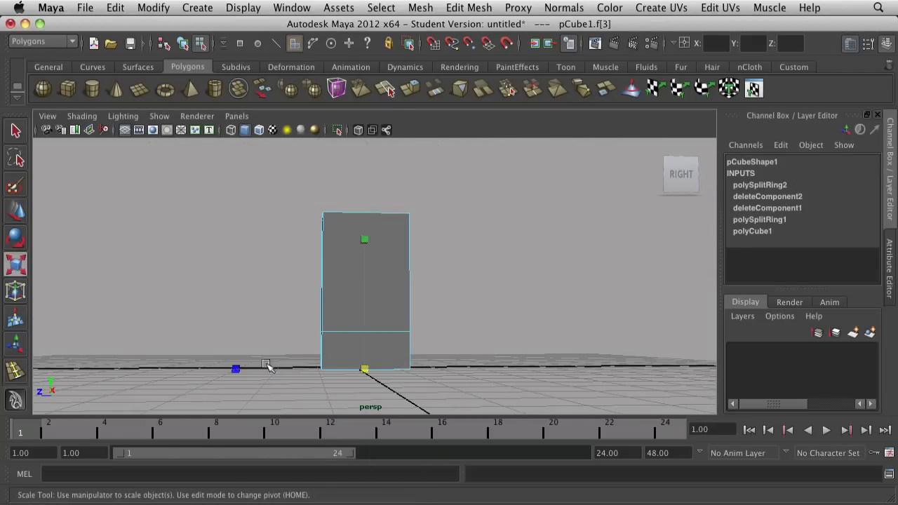
drag(236, 371, 415, 377)
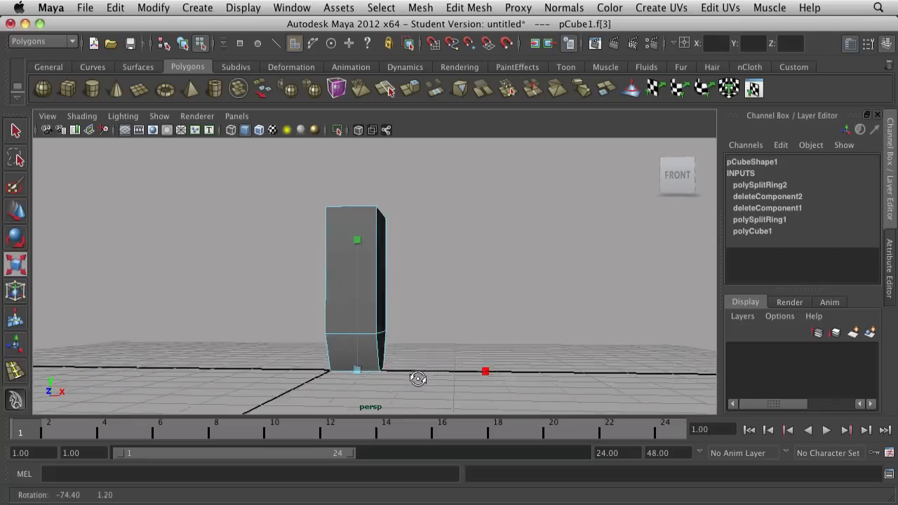
drag(487, 374, 441, 373)
key(w)
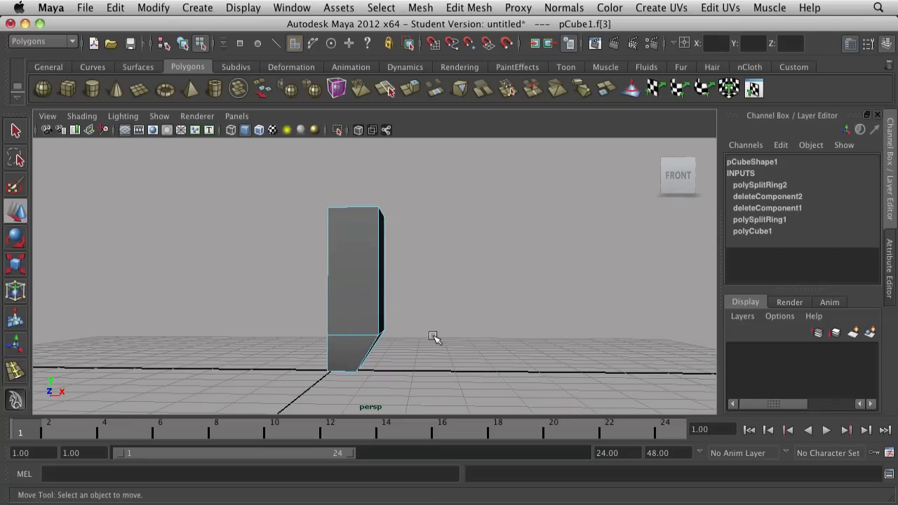
- Preview the half mesh in smooth display from another angle and return to the unsmoothed display
click(429, 336)
key(3)
alt+drag(451, 325, 356, 349)
key(1)
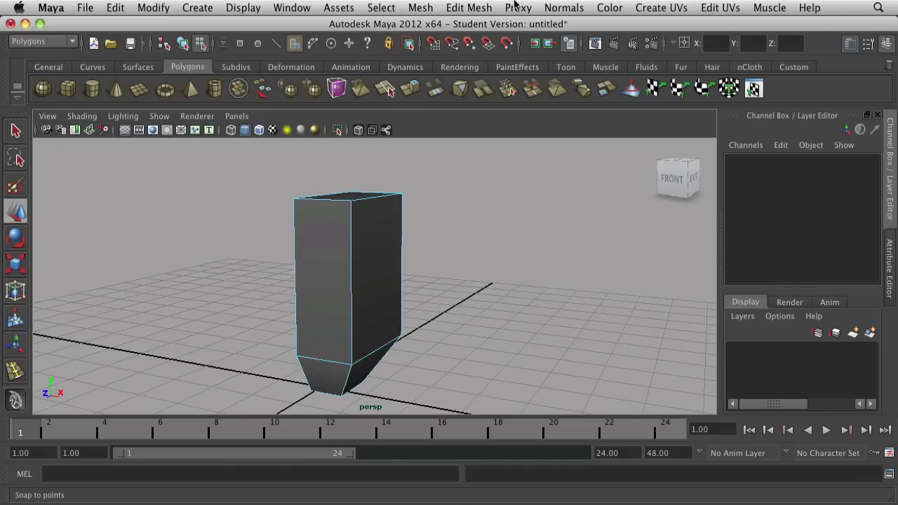
- Insert two horizontal edge loops across the box's upper part and one vertical loop through its narrow front face
click(484, 8)
click(475, 143)
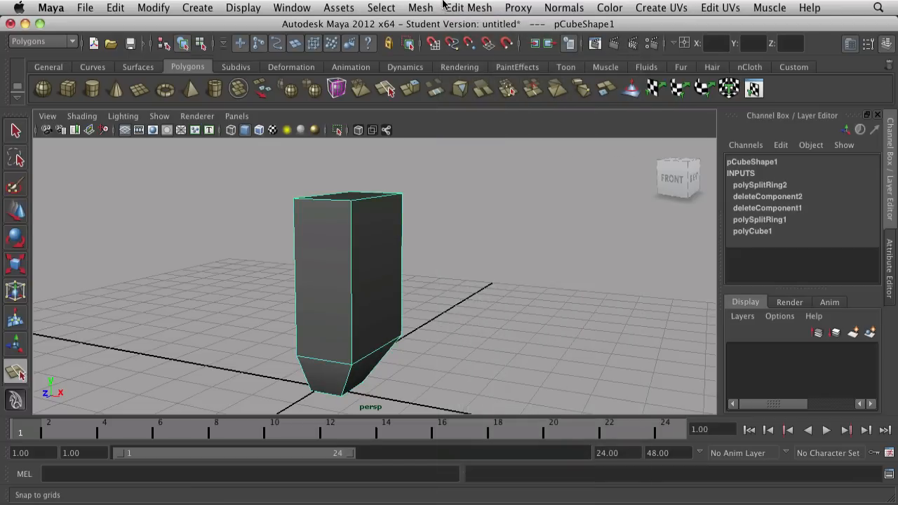
click(469, 7)
click(499, 154)
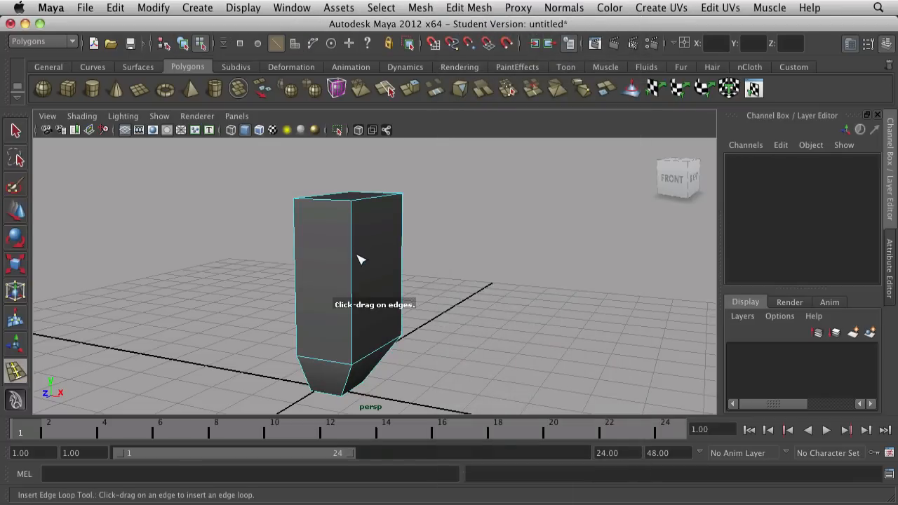
drag(352, 251, 344, 281)
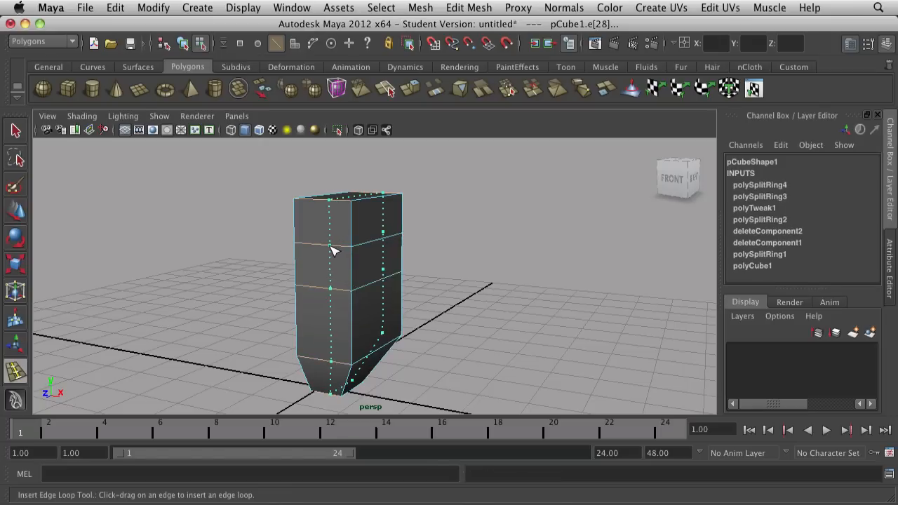
drag(333, 251, 337, 221)
alt+drag(337, 283, 321, 296)
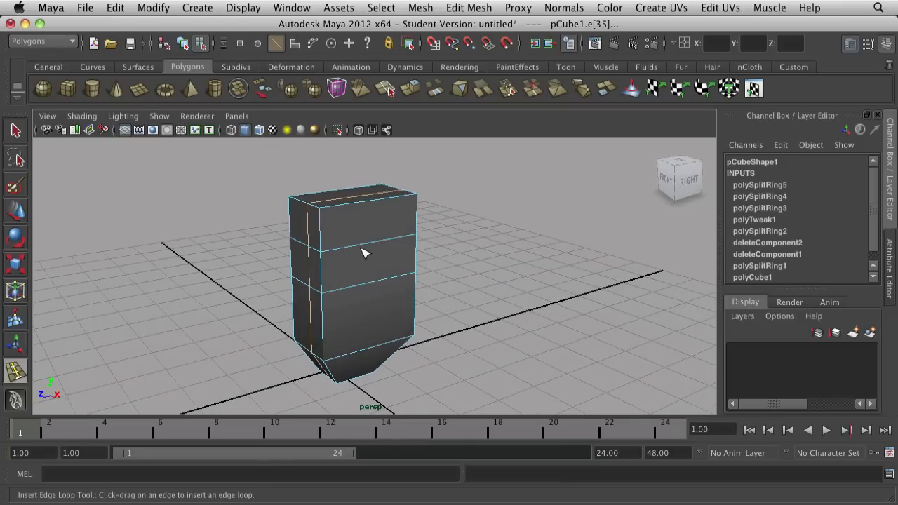
- Select the two outer top corner vertices and scale them slightly closer together along Z
key(w)
right_drag(349, 261, 290, 258)
click(319, 208)
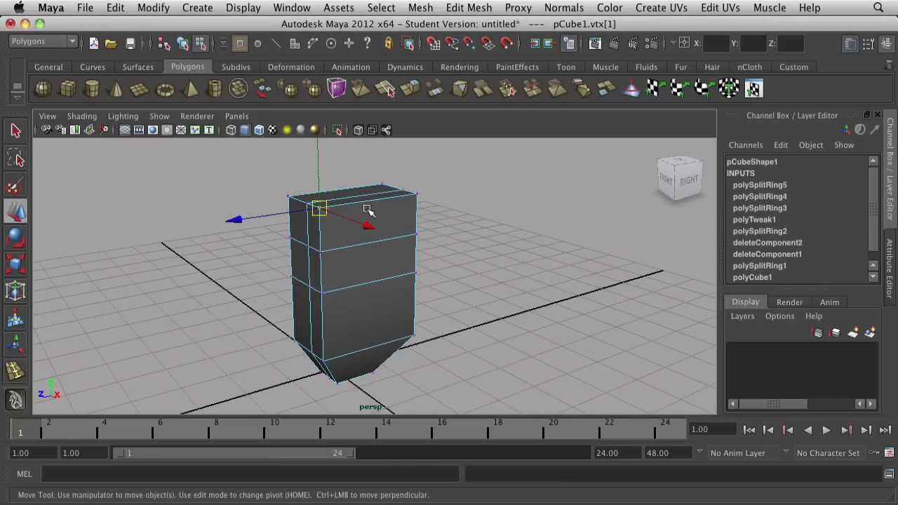
shift+click(417, 196)
key(r)
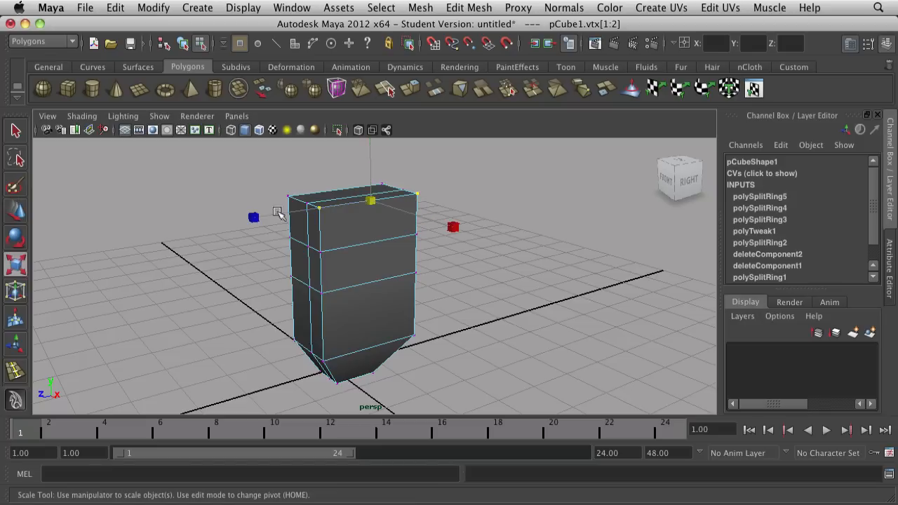
drag(254, 217, 283, 213)
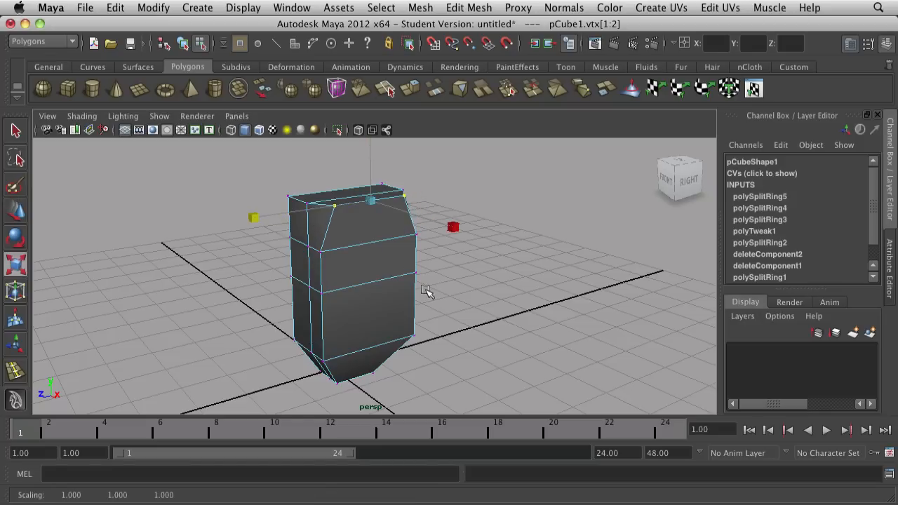
- Select the two outer corner vertices of the lower horizontal loop and scale them closer together along Z
alt+drag(427, 292, 365, 265)
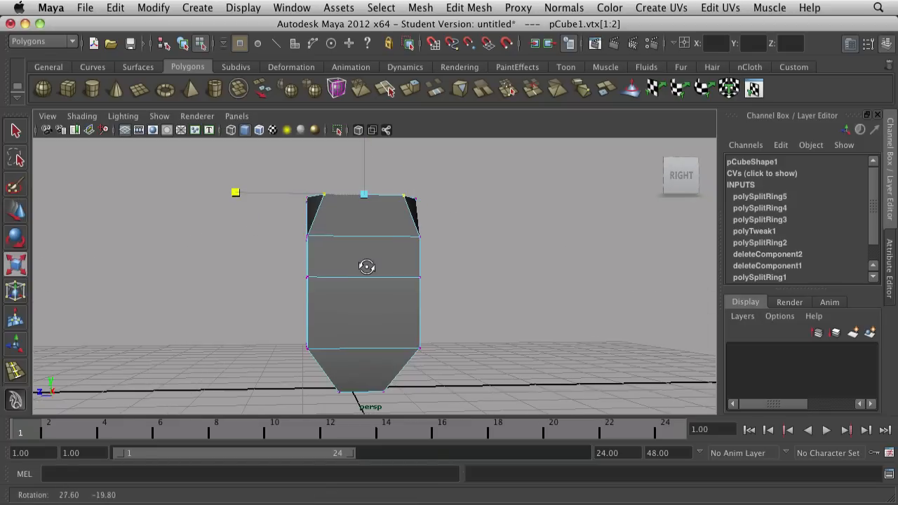
click(419, 349)
shift+click(312, 349)
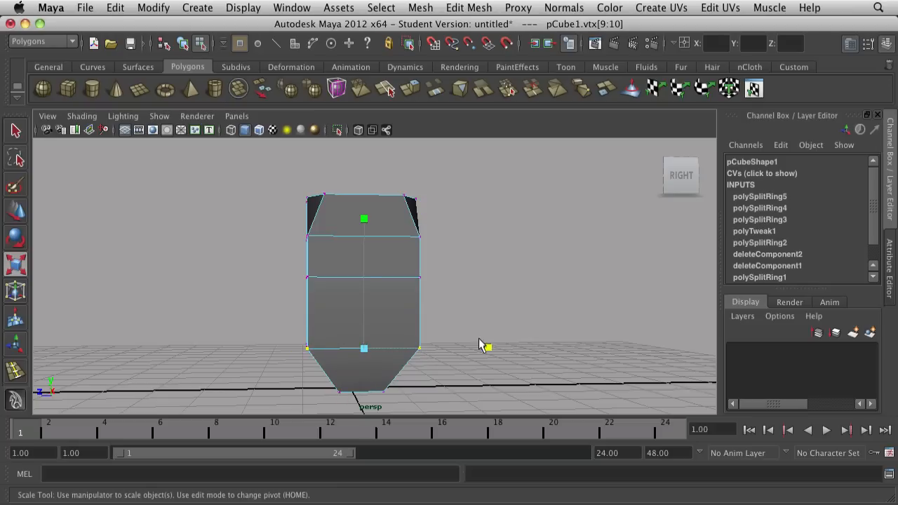
drag(484, 350, 333, 384)
click(428, 378)
- Select the two outer corner vertices of the bottom face and scale them closer together along Z
click(336, 396)
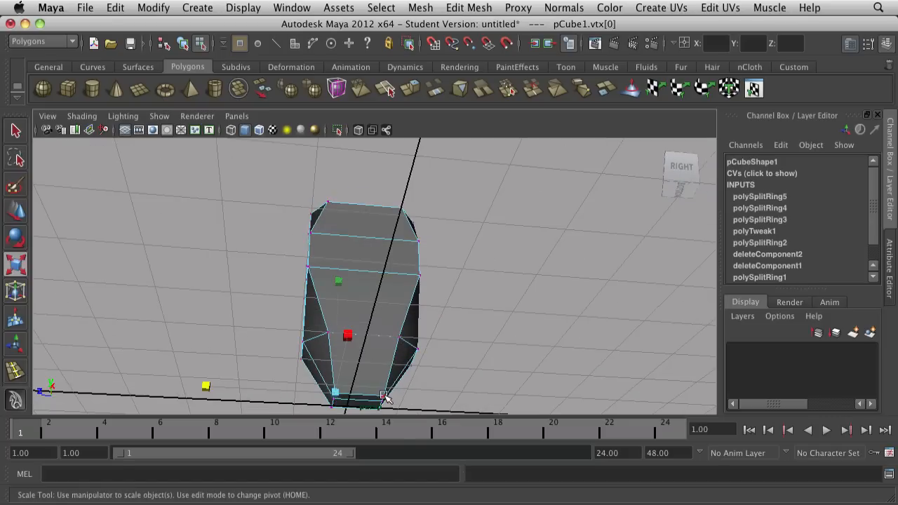
shift+click(381, 397)
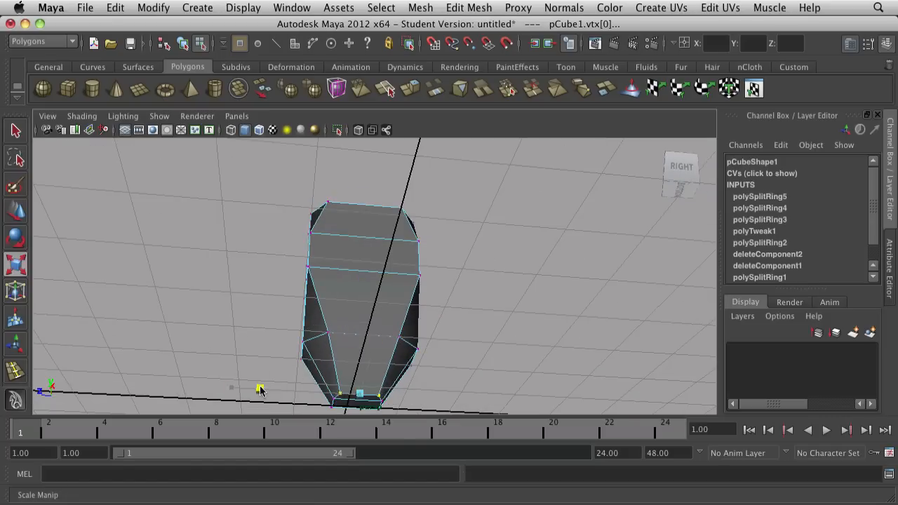
click(491, 361)
- Preview the half mesh in smooth display from another angle and return it to the unsmoothed display
alt+drag(491, 361, 521, 356)
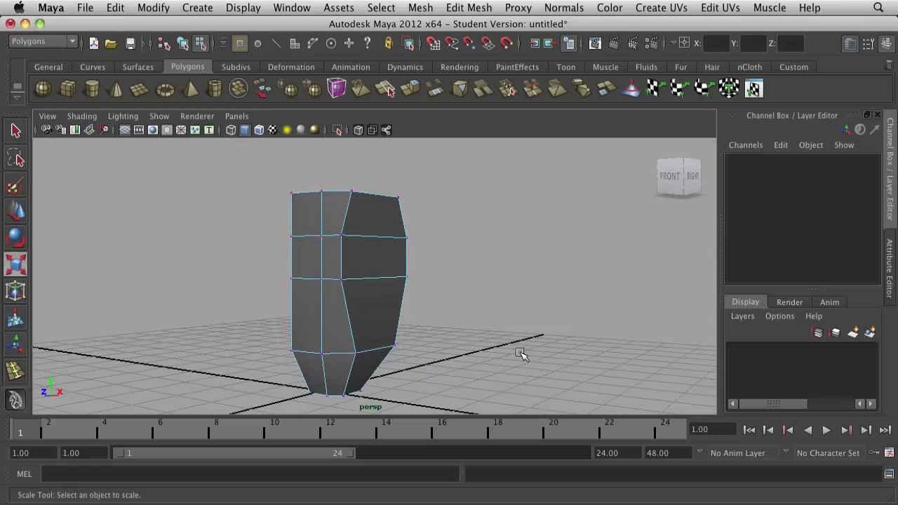
key(3)
alt+drag(466, 296, 343, 281)
key(1)
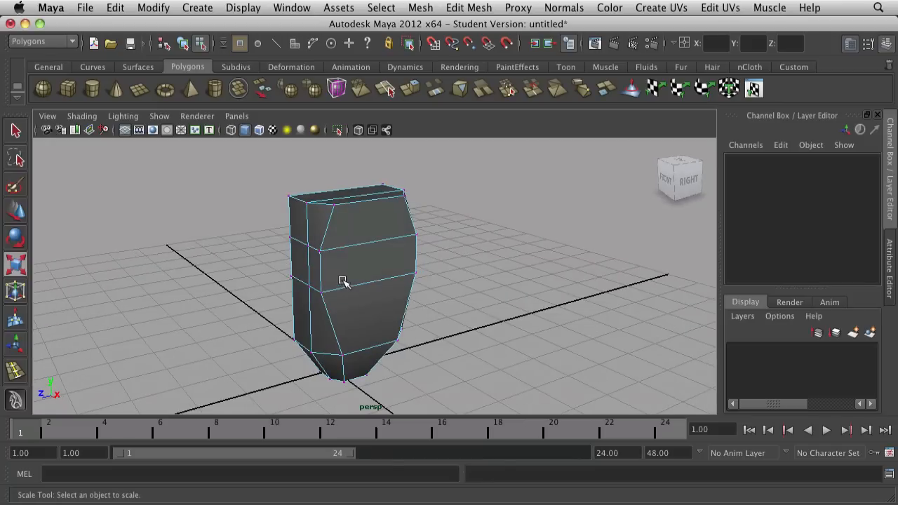
- Select the four outer corner vertices of the two upper horizontal loops and scale them closer together along Z
click(322, 253)
shift+click(321, 293)
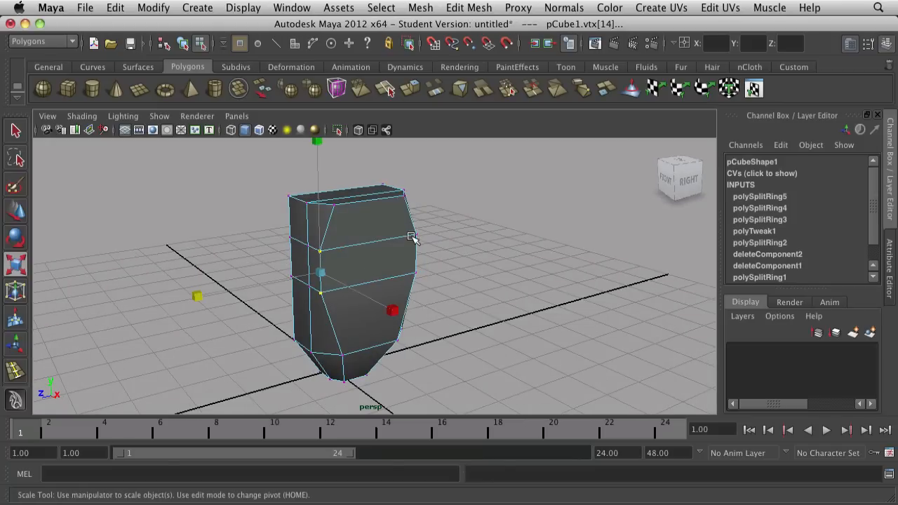
alt+drag(414, 256, 393, 251)
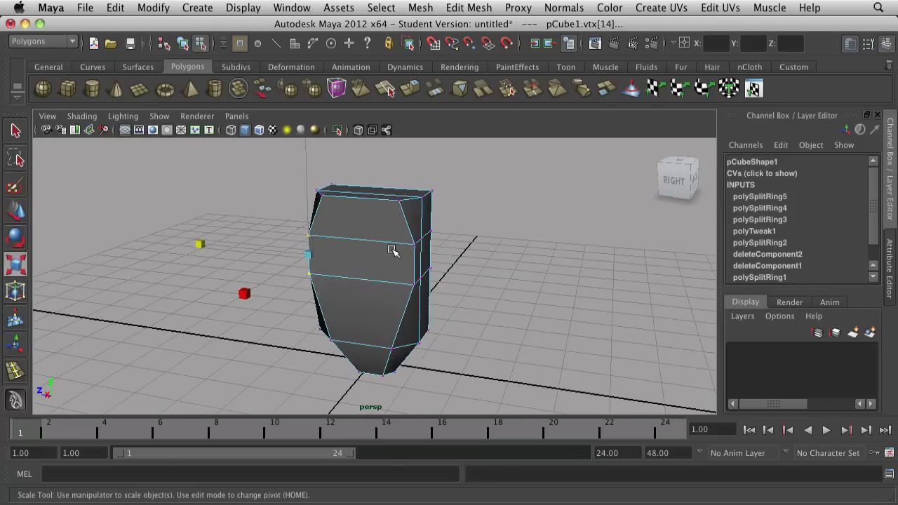
shift+click(413, 246)
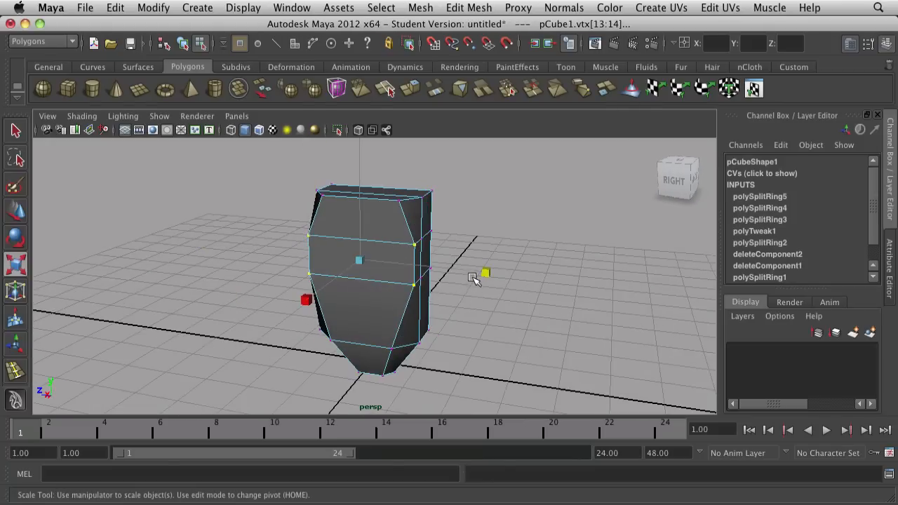
drag(487, 273, 454, 268)
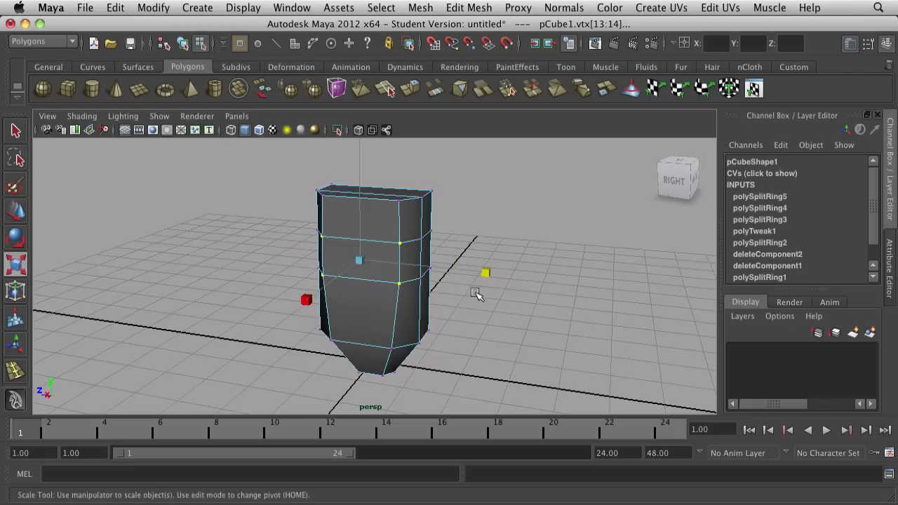
click(465, 316)
- In the side view, move the front vertices of the two upper horizontal loops outward and slightly up to bulge the profile
alt+drag(445, 338, 456, 329)
key(space)
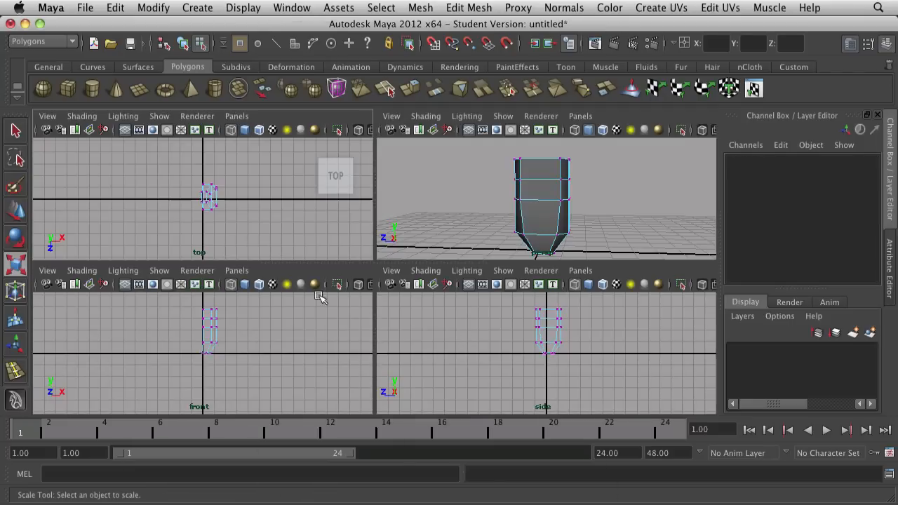
key(space)
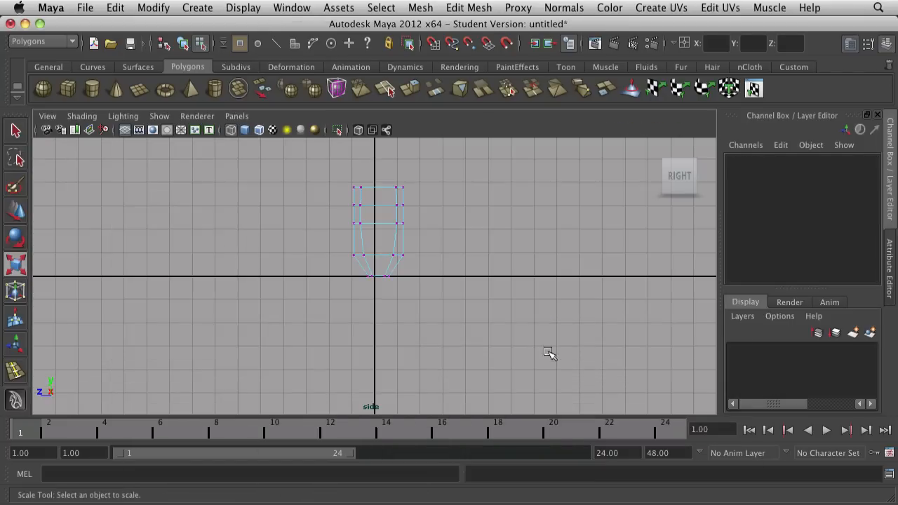
scroll(387, 209, up, 8)
alt+middle_drag(385, 191, 372, 337)
alt+middle_drag(348, 283, 342, 330)
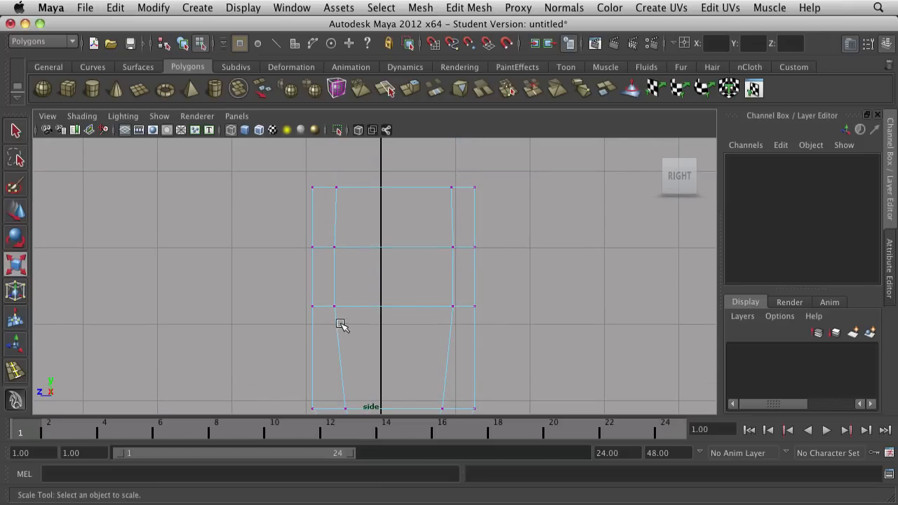
right_click(345, 284)
right_drag(335, 266, 292, 266)
click(313, 306)
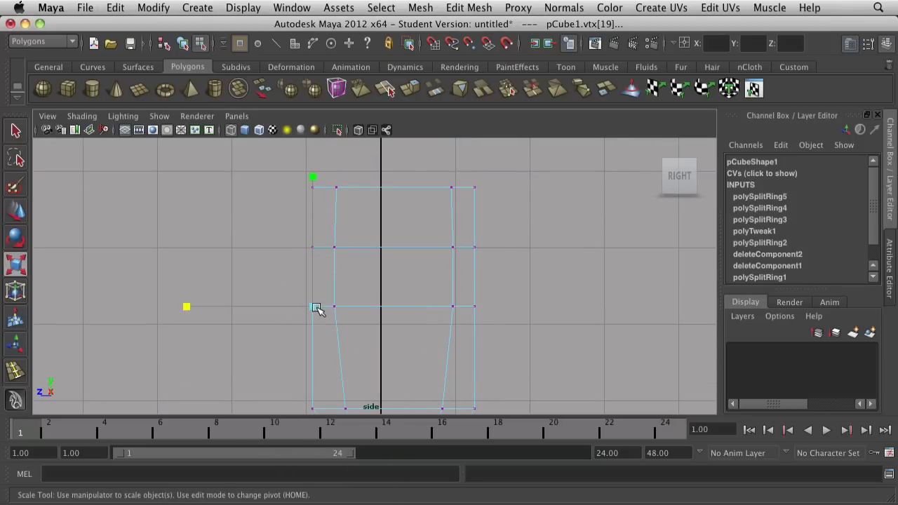
key(w)
drag(315, 309, 293, 305)
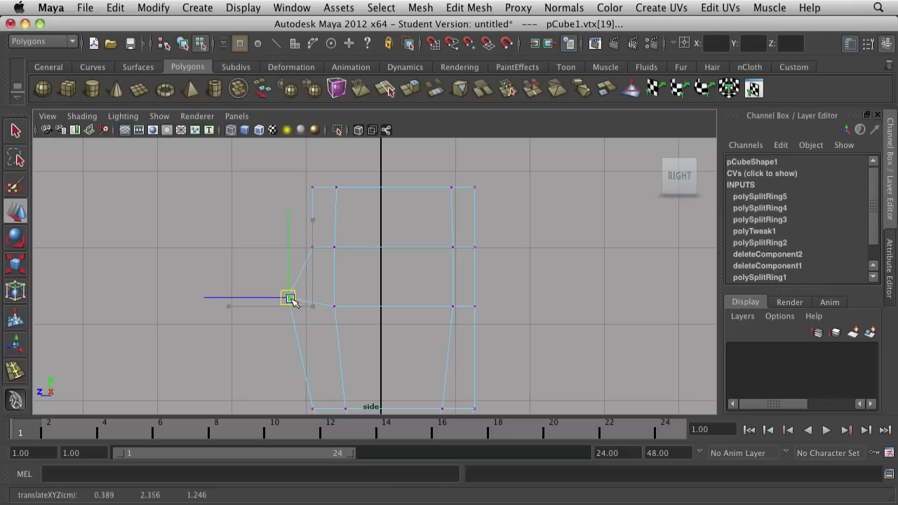
click(318, 254)
drag(317, 249, 304, 245)
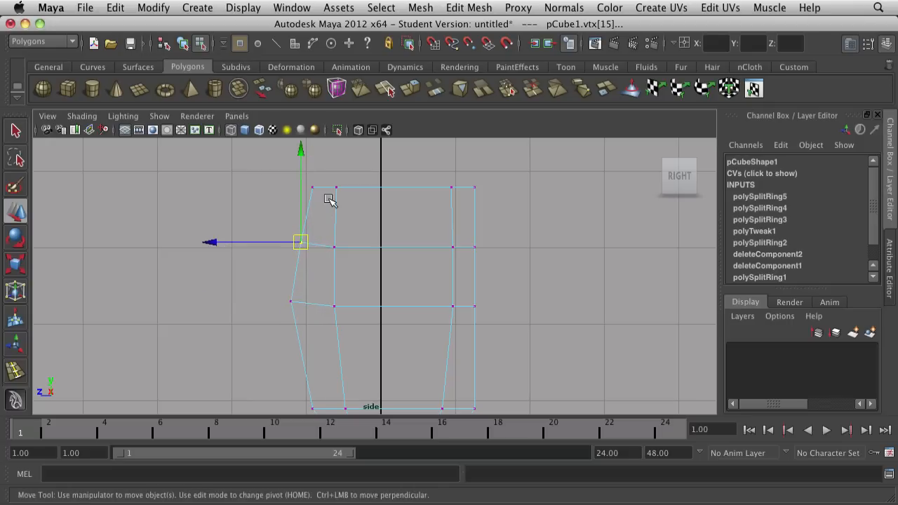
- Lower the front and back corner vertices at the top of the side profile to round its upper corners
mouse_move(283, 165)
mouse_down()
mouse_move(320, 205)
mouse_move(315, 197)
mouse_move(316, 216)
mouse_up()
drag(456, 180, 479, 214)
scroll(499, 251, down, 5)
scroll(438, 279, up, 3)
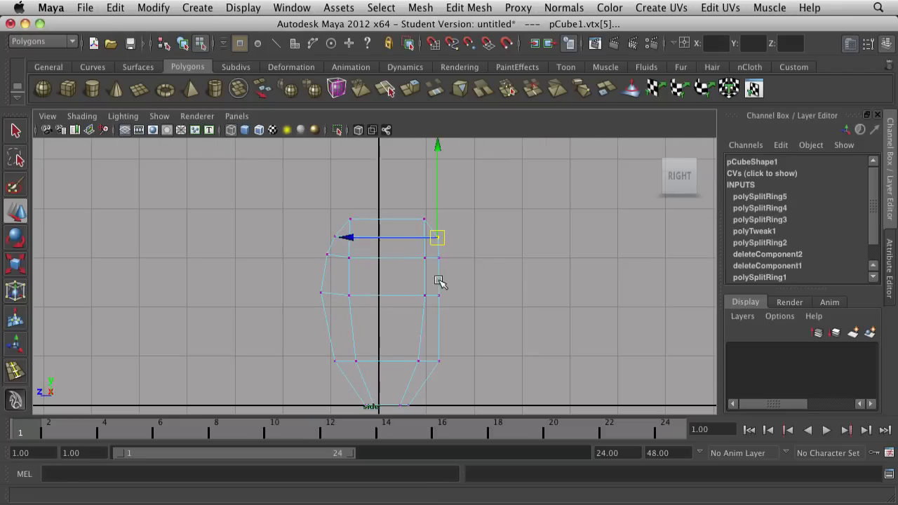
- Move the back corner vertex of the lower horizontal loop inward in the side view
drag(451, 386, 430, 364)
click(440, 347)
scroll(412, 224, up, 2)
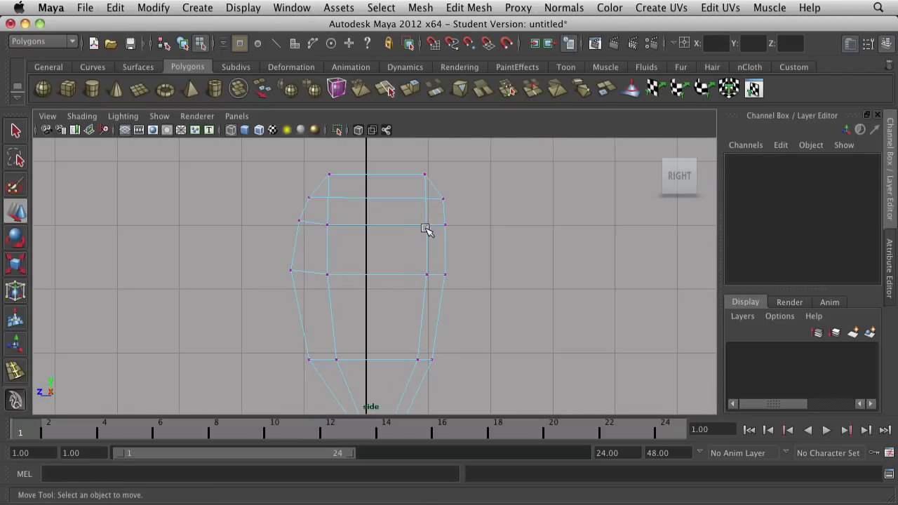
- Select the upper back vertices of the side profile and enable soft selection with falloff over the surrounding vertices
scroll(407, 288, up, 2)
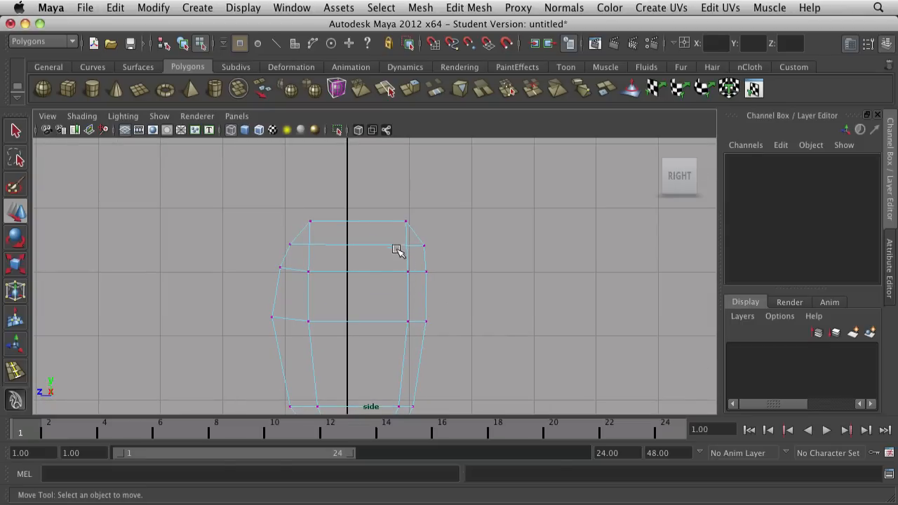
drag(437, 262, 298, 250)
key(b)
scroll(398, 262, down, 4)
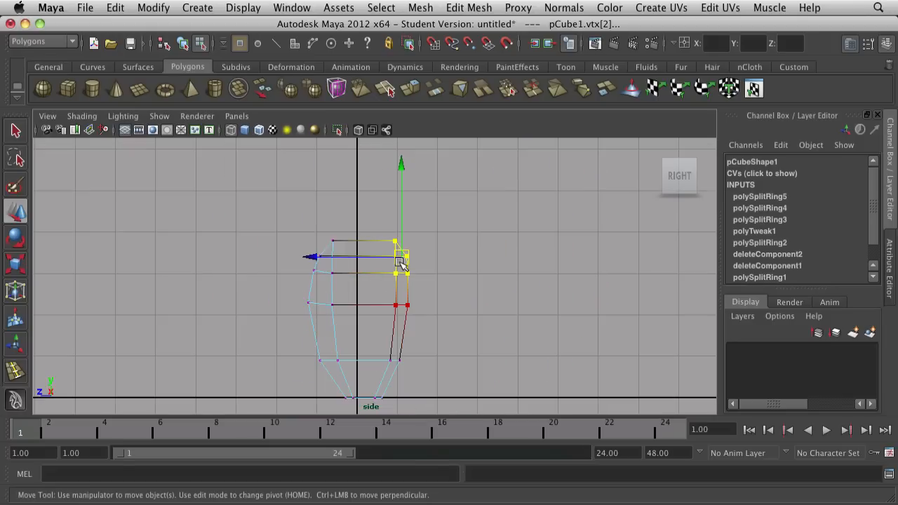
middle_drag(405, 280, 405, 267)
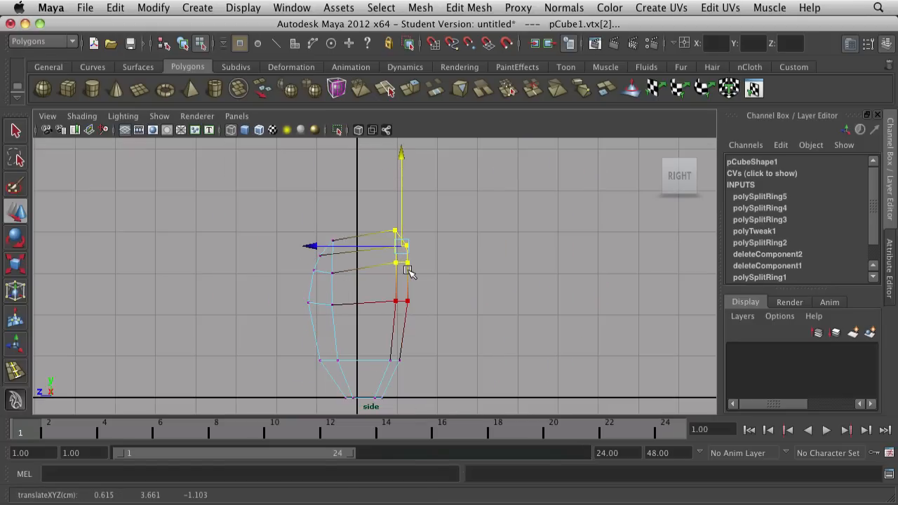
key(z)
key(z)
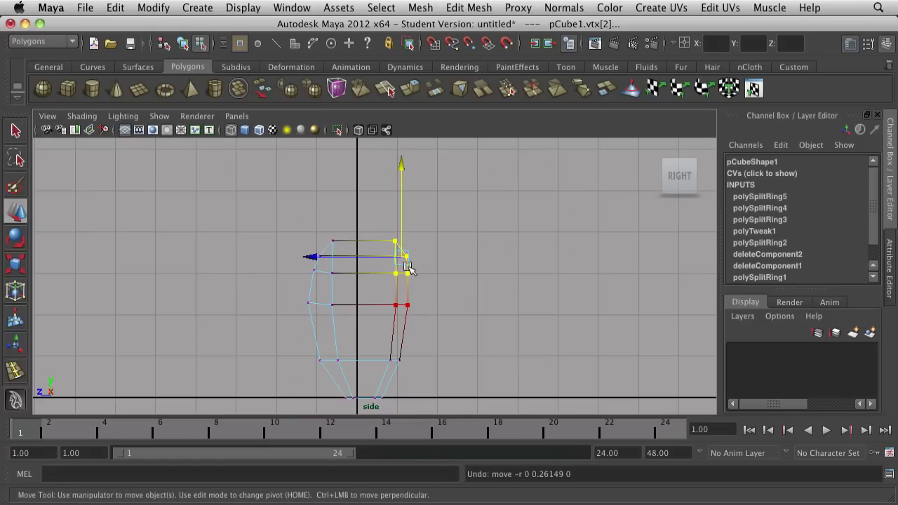
- Pull the soft-selected upper back vertices outward along Z, and preview the resulting profile in smooth display
drag(409, 270, 425, 258)
click(477, 279)
key(3)
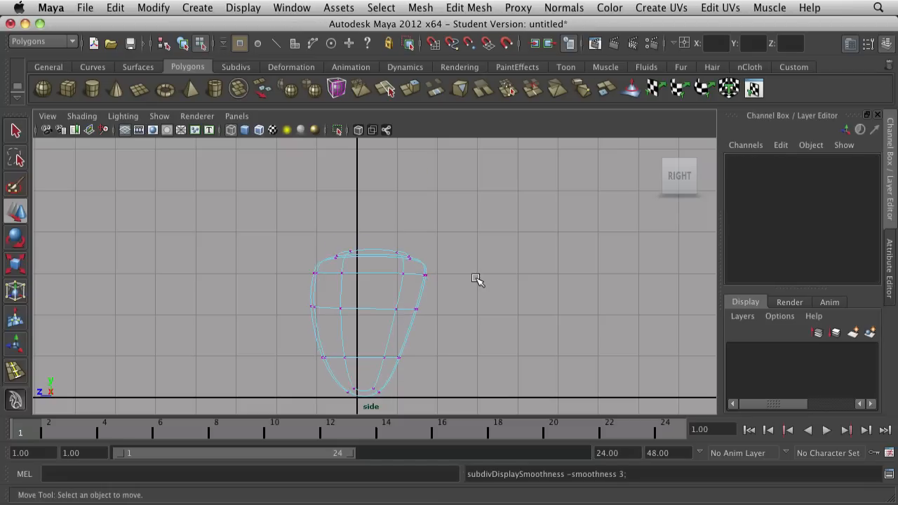
key(1)
- Insert a vertical edge loop through the middle of the mesh's side with the Insert Edge Loop Tool
alt+right_drag(478, 279, 376, 316)
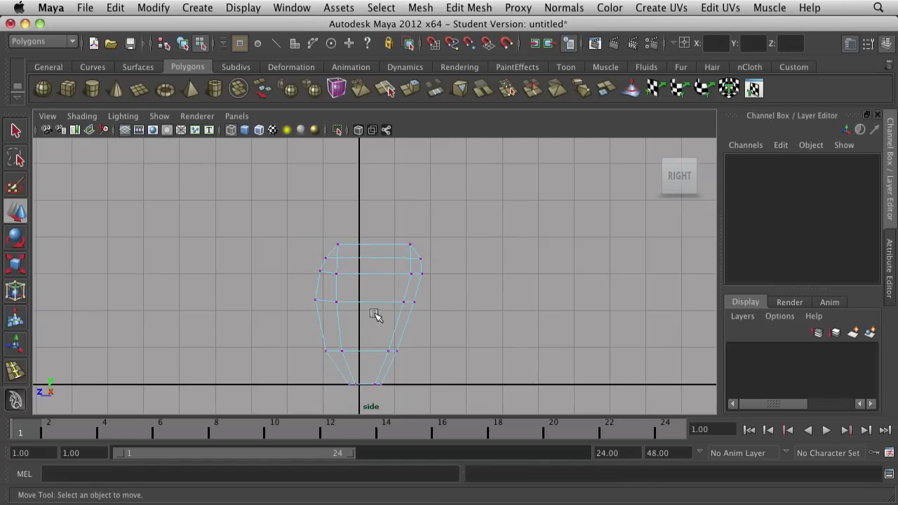
click(455, 6)
click(481, 150)
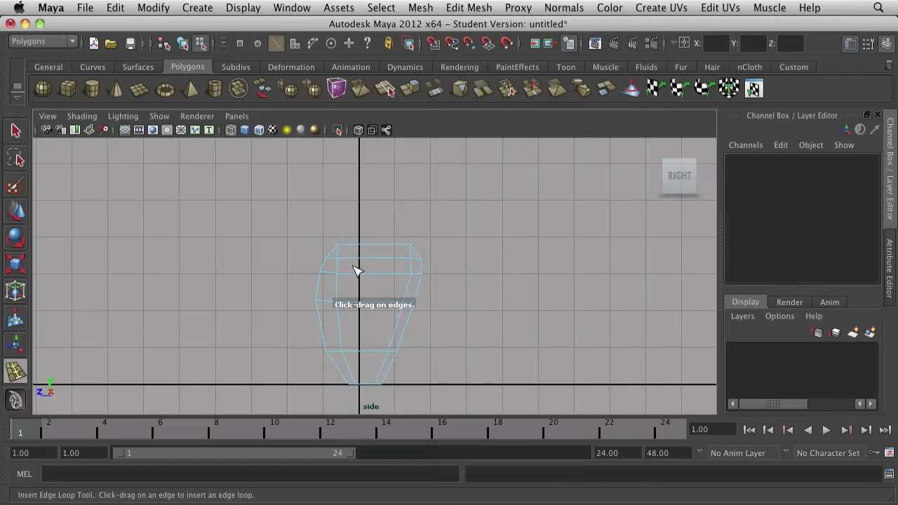
click(374, 251)
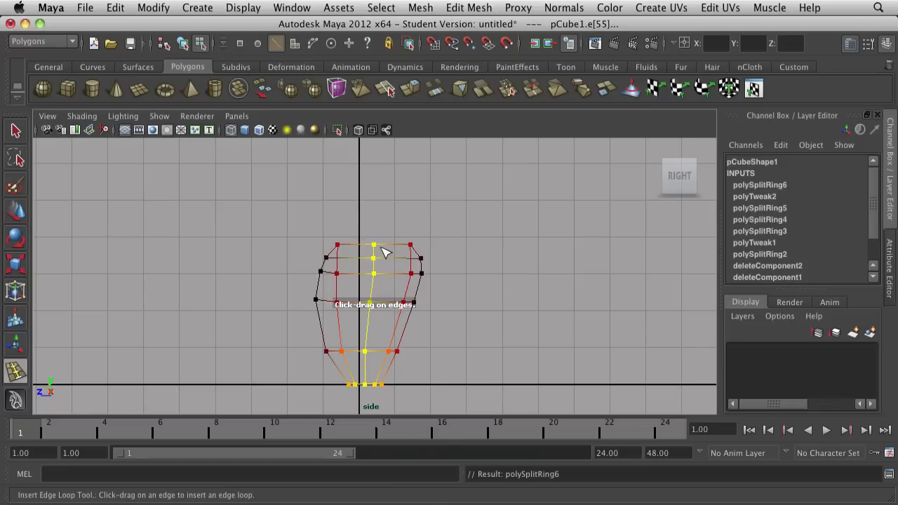
- Turn off soft selection and raise the new middle loop's top vertices along Y to form a peak in the side profile
scroll(382, 253, up, 1)
key(b)
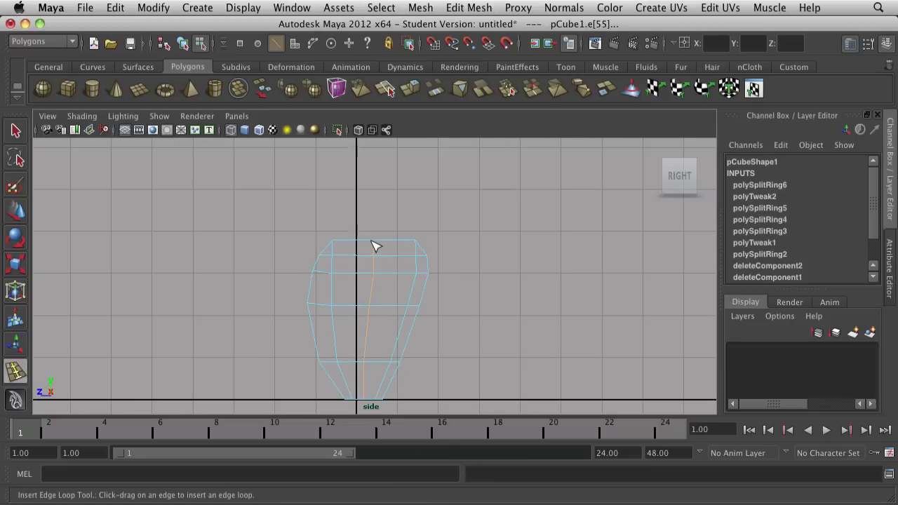
scroll(393, 274, up, 1)
key(w)
click(363, 220)
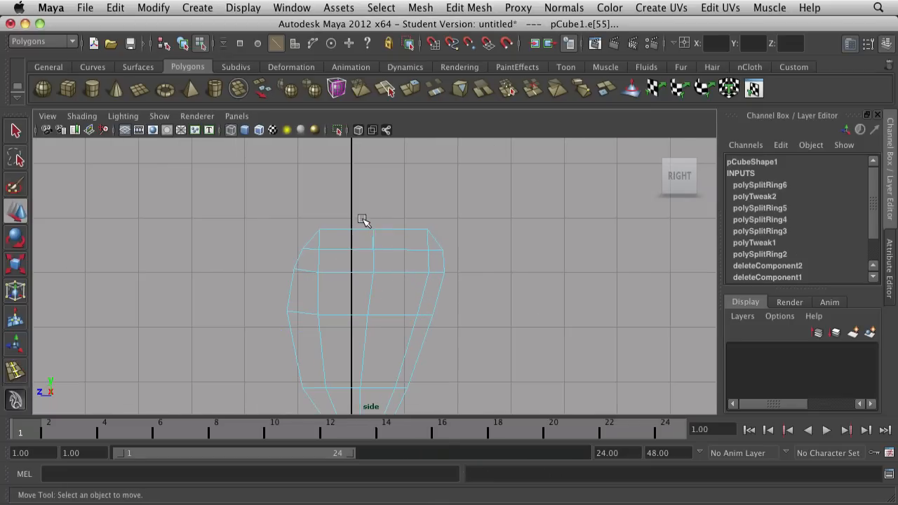
right_drag(382, 257, 317, 248)
drag(386, 258, 363, 220)
drag(374, 187, 374, 164)
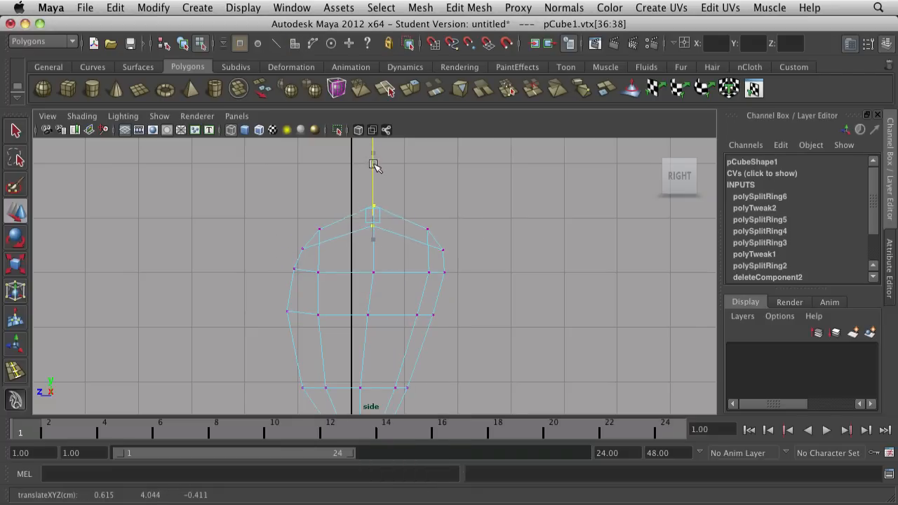
click(369, 273)
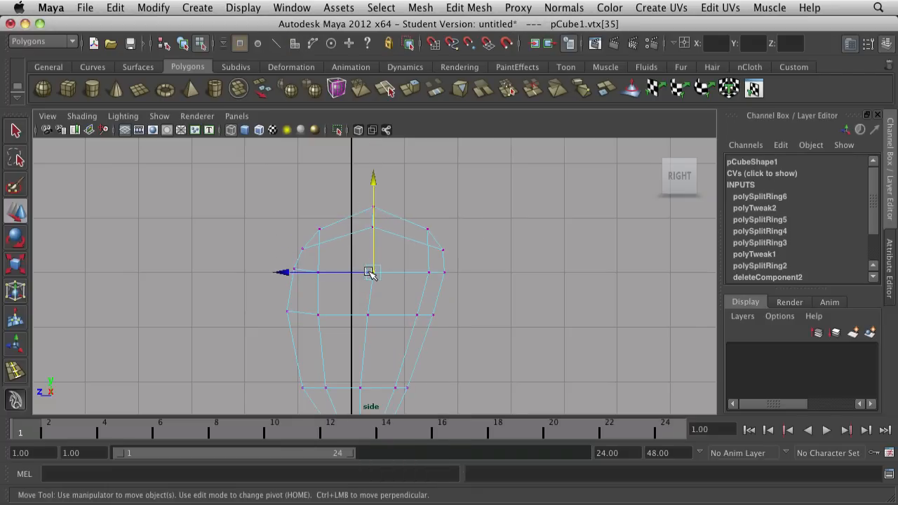
click(414, 289)
- In the perspective view, select the two inner top vertices of the middle loop and raise them level with the outer peak
scroll(411, 290, down, 3)
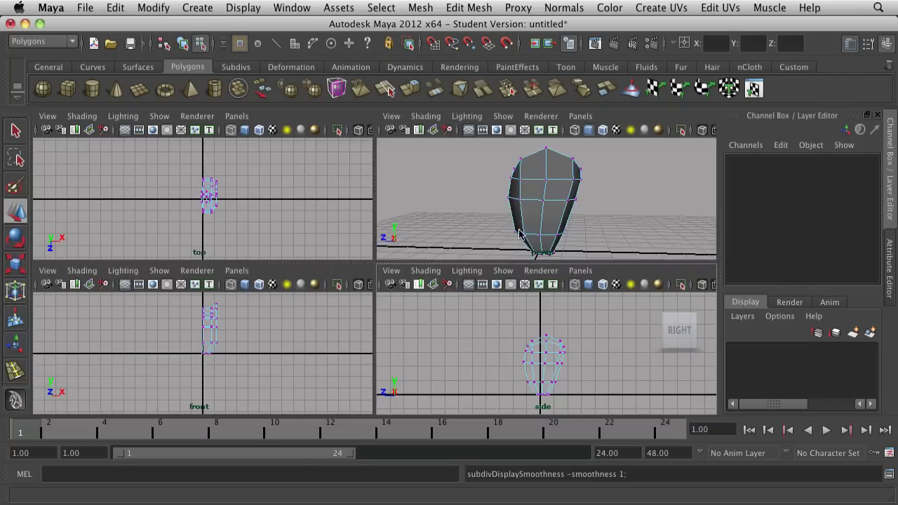
key(space)
alt+drag(512, 237, 548, 267)
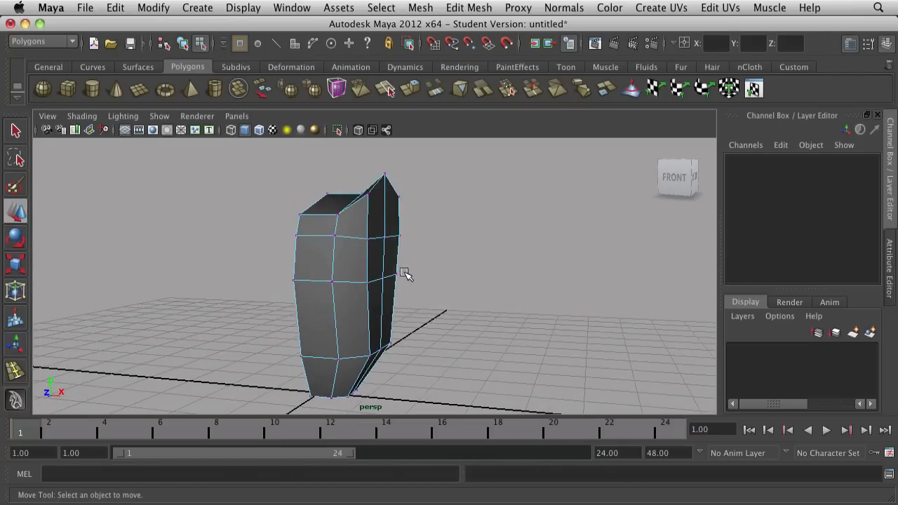
alt+drag(406, 275, 443, 265)
click(361, 194)
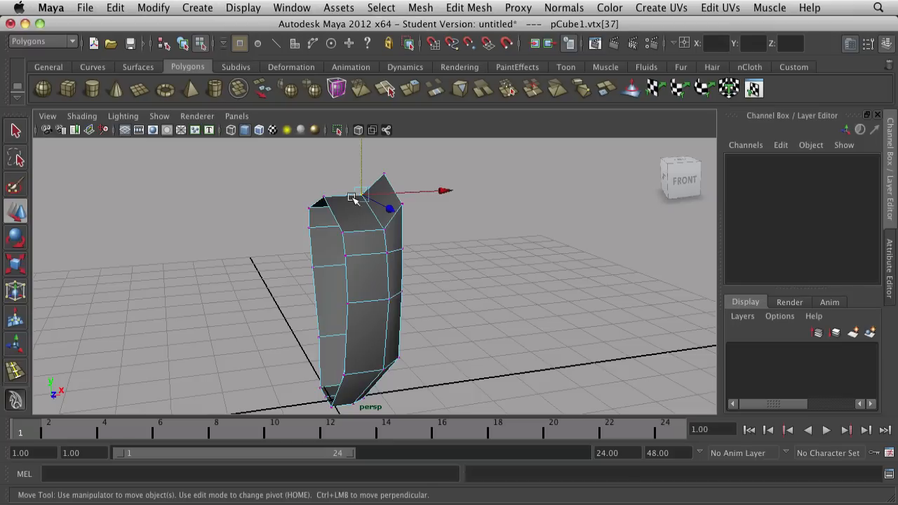
shift+click(325, 200)
scroll(337, 199, down, 3)
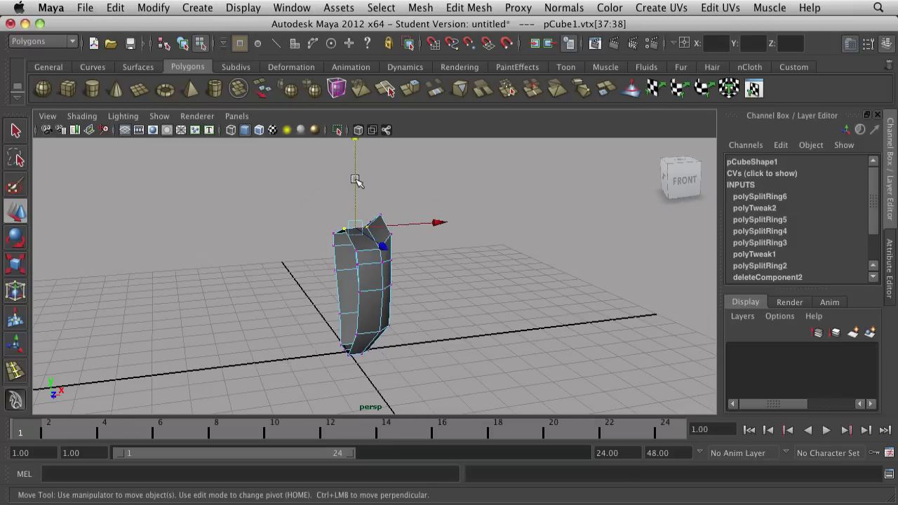
drag(356, 181, 355, 167)
click(442, 303)
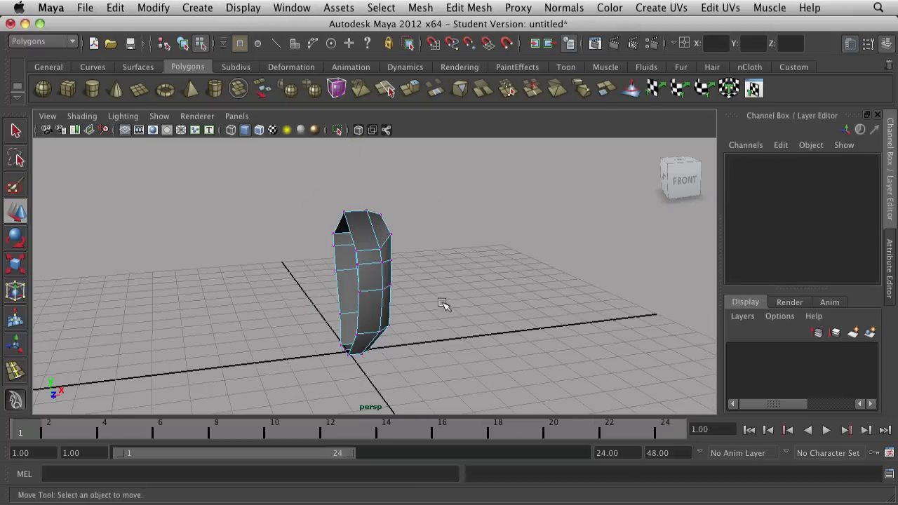
- Move the side's upper front corner vertices inward and down to round the front of the top profile
alt+drag(396, 322, 292, 303)
scroll(350, 233, up, 4)
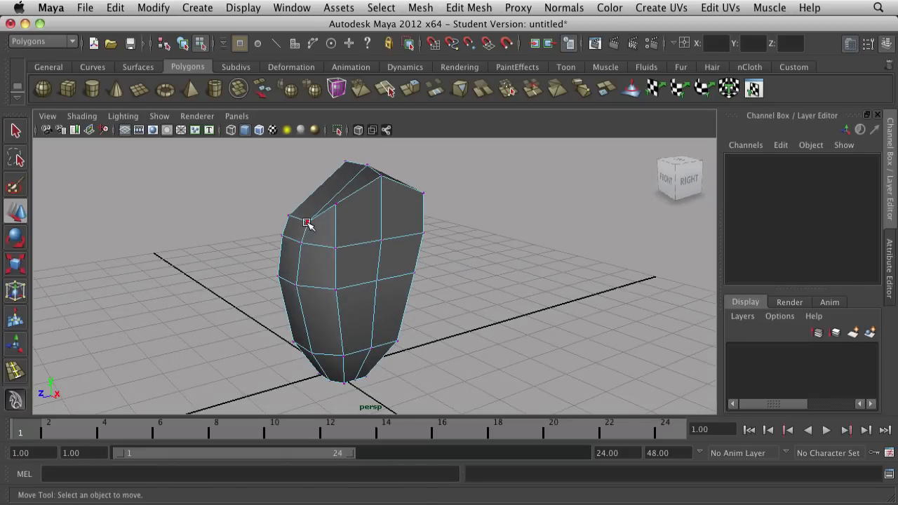
click(306, 223)
click(311, 210)
drag(311, 211, 321, 325)
scroll(362, 256, up, 4)
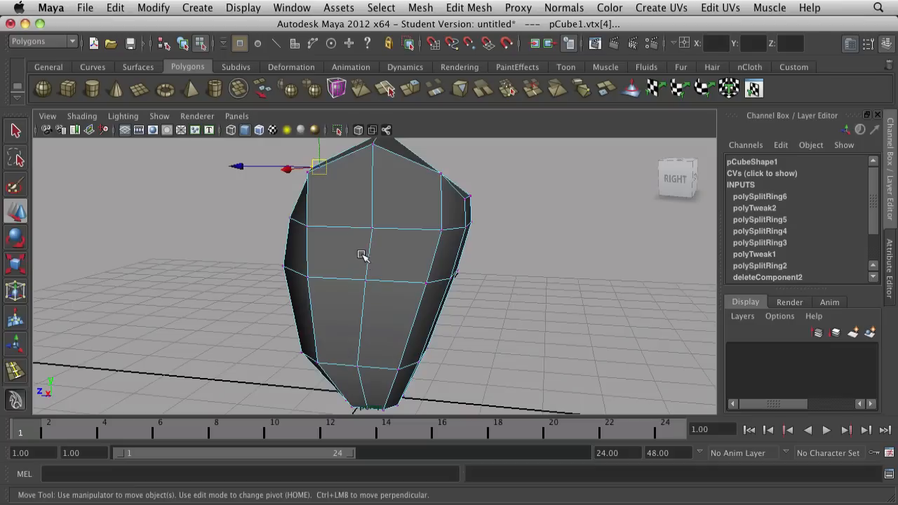
click(307, 175)
drag(306, 175, 320, 190)
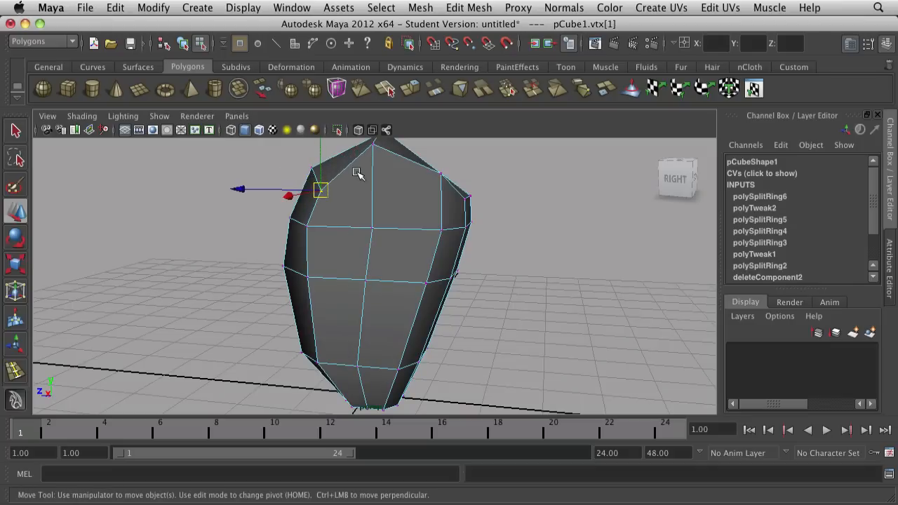
- Move the side's upper back corner vertex inward and down to mirror the rounding at the front
click(439, 173)
drag(444, 174, 421, 190)
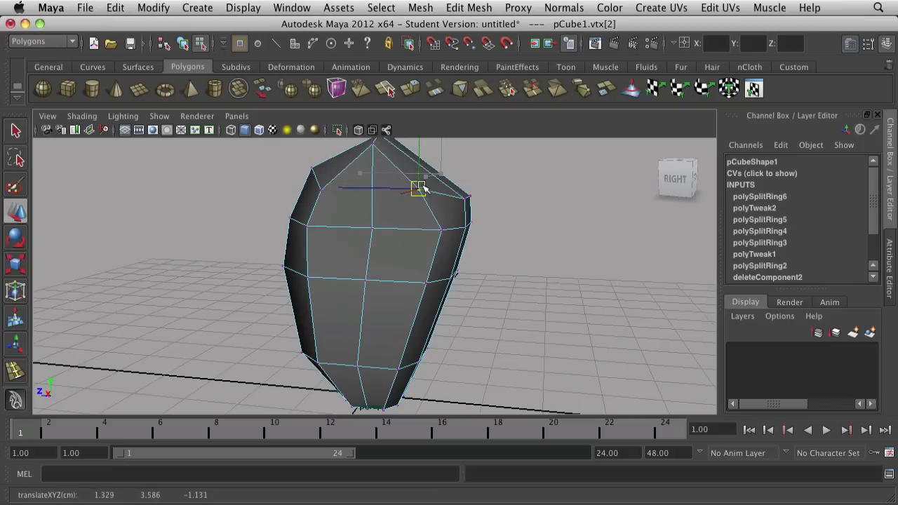
scroll(434, 186, down, 4)
alt+drag(403, 265, 429, 260)
scroll(363, 166, up, 6)
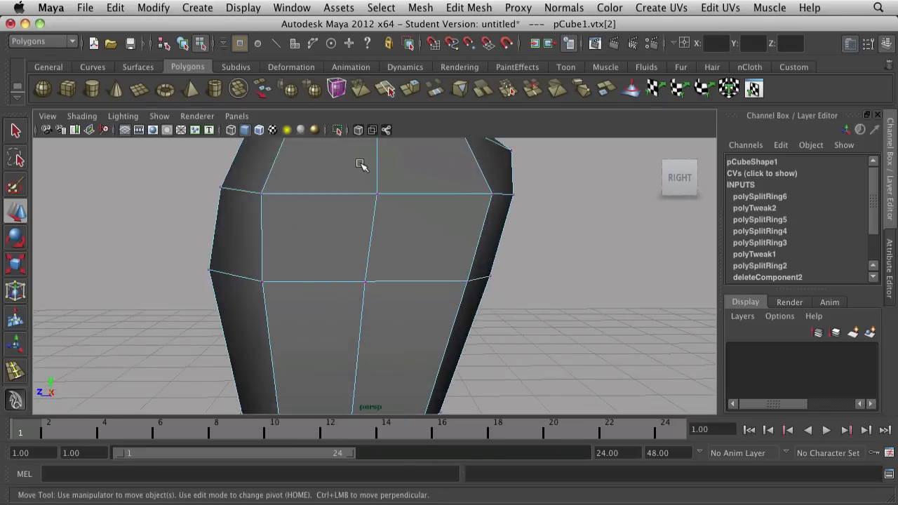
- Lower the middle loop's top vertices and raise the outer upper back corner to even out the rounded top
scroll(363, 167, down, 5)
drag(397, 188, 385, 182)
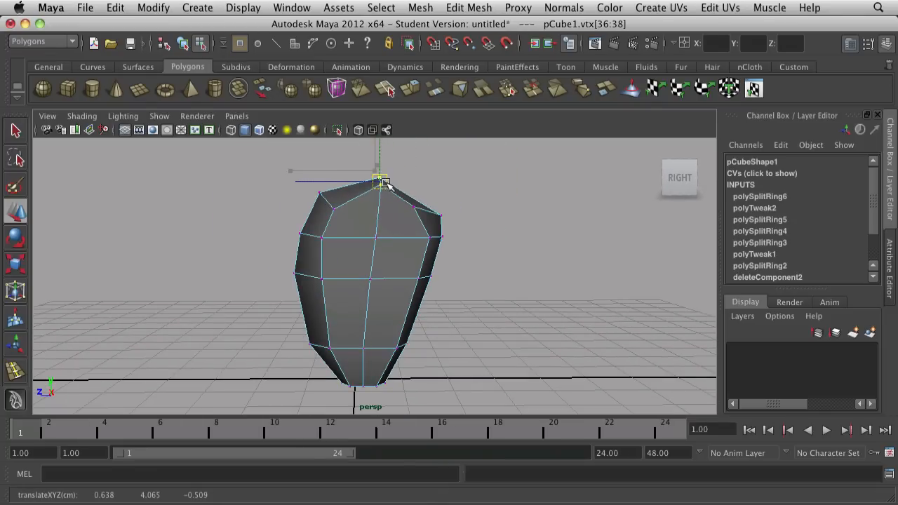
click(426, 194)
drag(449, 222, 386, 193)
click(414, 207)
click(380, 185)
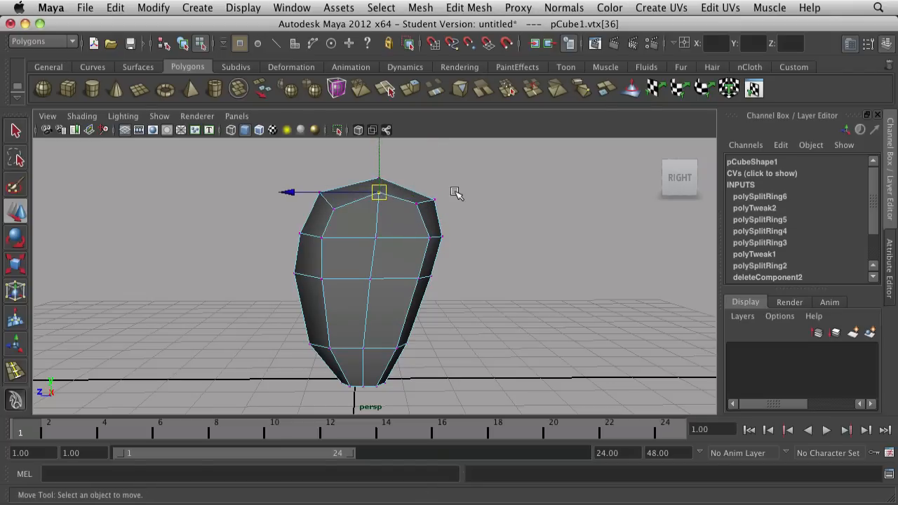
click(438, 293)
- From the front, select the outer vertices of the lowest side loop and move them inward along X
alt+drag(437, 293, 480, 313)
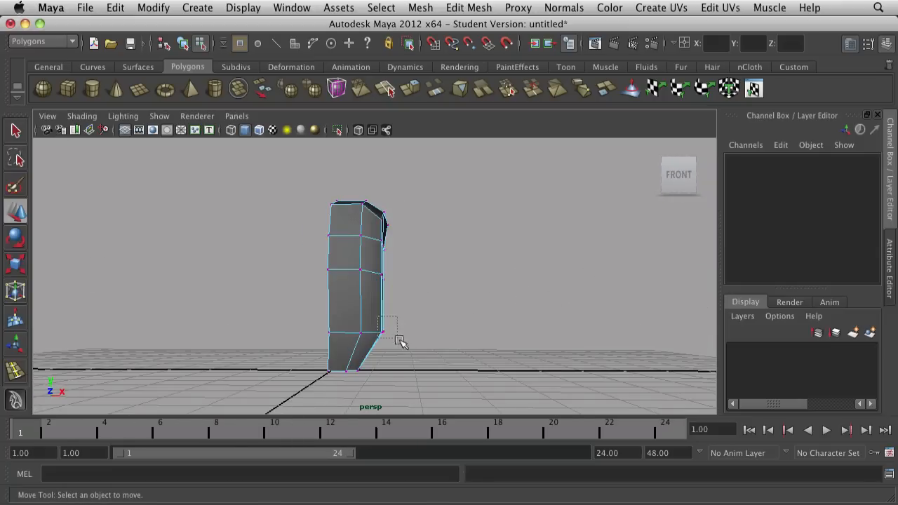
drag(400, 342, 397, 340)
drag(471, 335, 463, 334)
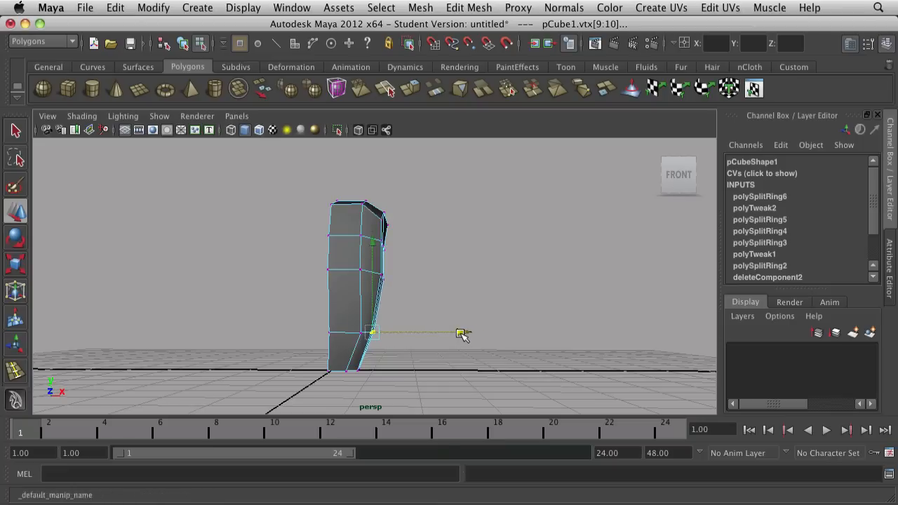
click(368, 337)
drag(398, 373, 363, 295)
click(408, 373)
scroll(362, 295, up, 5)
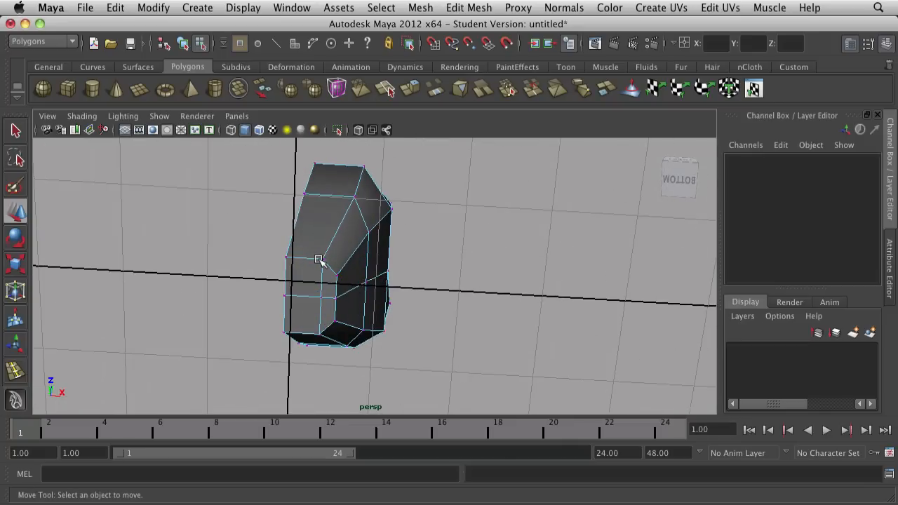
- From below, move the vertices along the base's outer edge inward along X to narrow the bottom
click(322, 299)
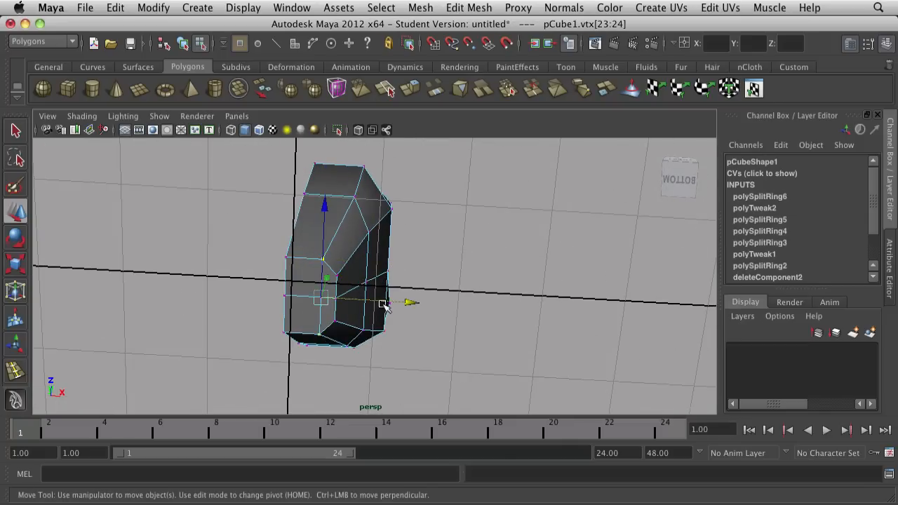
drag(384, 304, 381, 302)
click(458, 300)
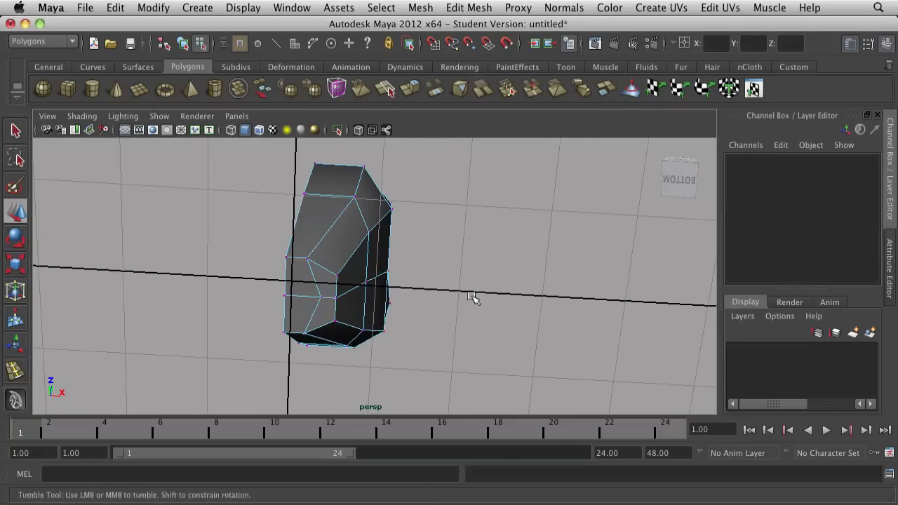
alt+drag(473, 297, 354, 296)
click(326, 291)
drag(411, 315, 394, 314)
click(411, 271)
alt+drag(411, 271, 246, 320)
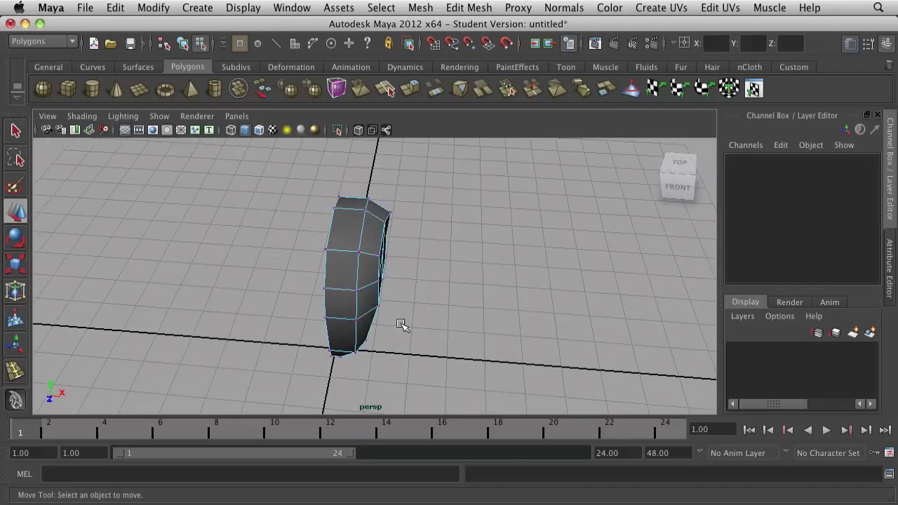
- Move the side's upper back corner vertex inward along X and fine-tune its position from the front
alt+drag(404, 326, 355, 208)
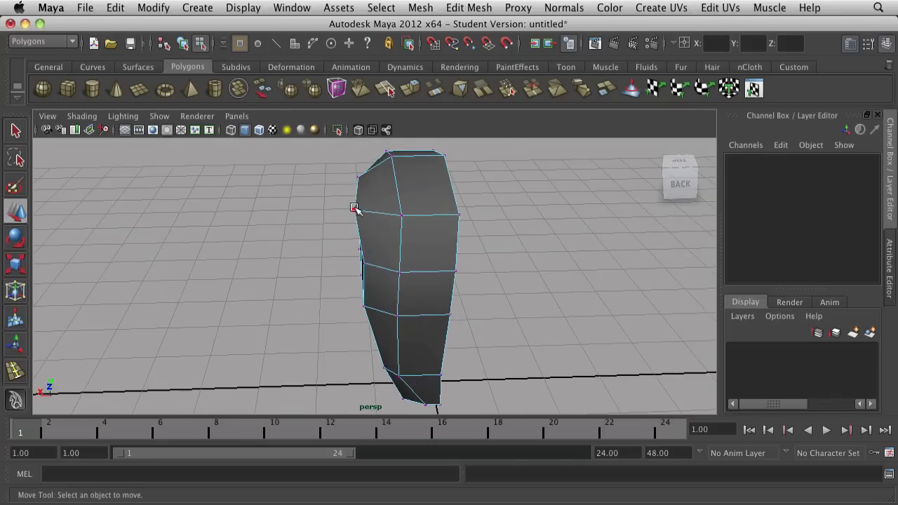
click(355, 210)
drag(278, 212, 298, 212)
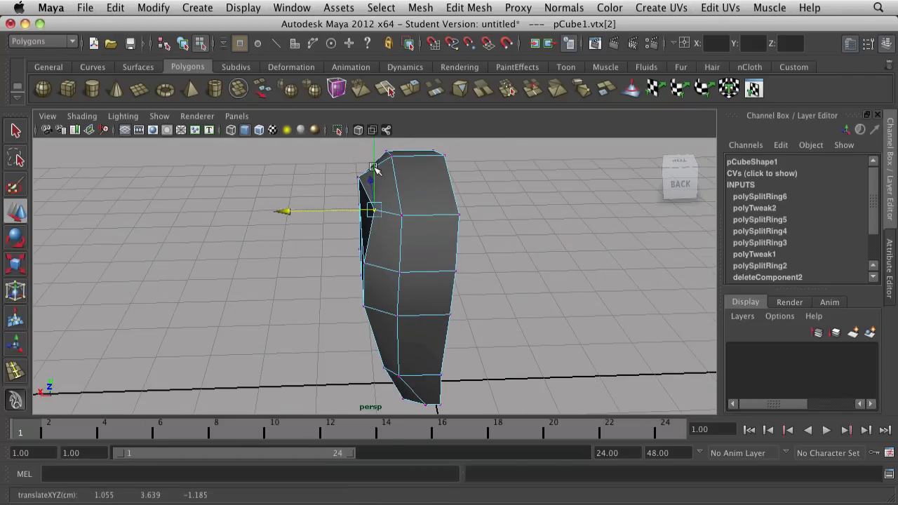
alt+drag(332, 251, 503, 236)
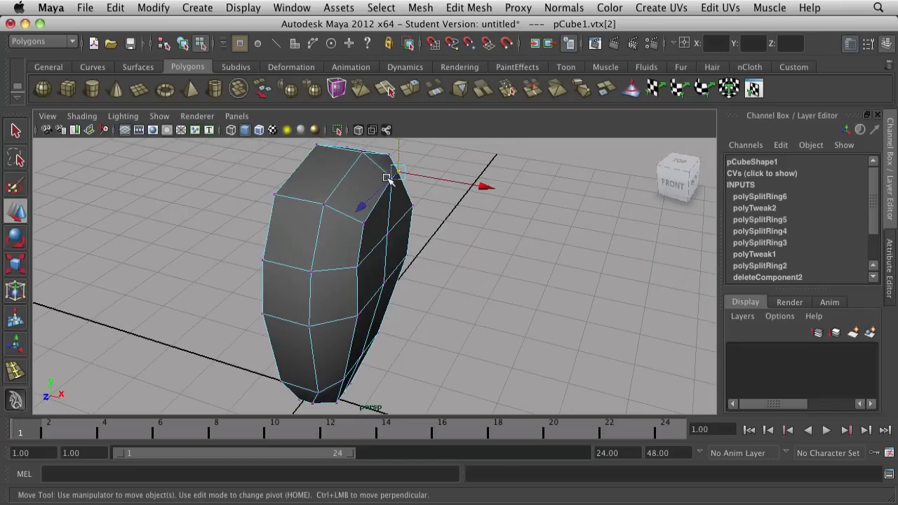
drag(388, 179, 391, 180)
drag(451, 183, 447, 183)
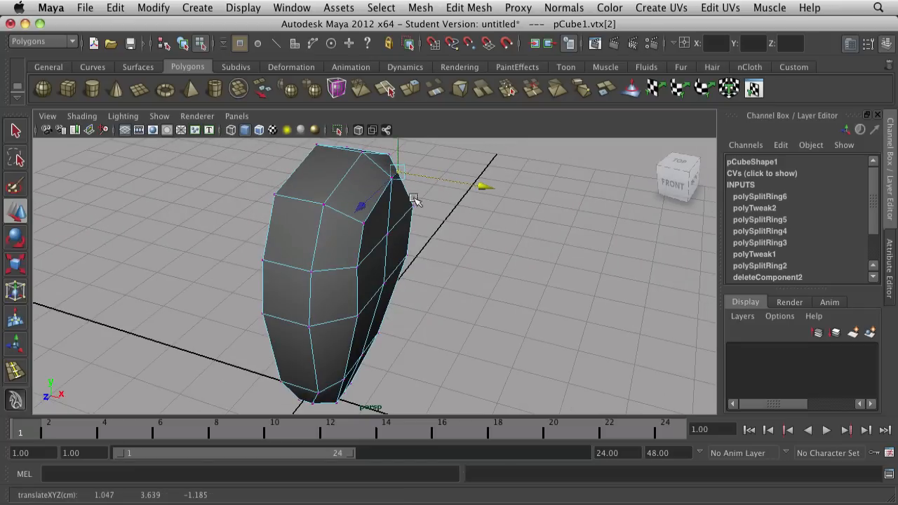
click(363, 224)
click(448, 243)
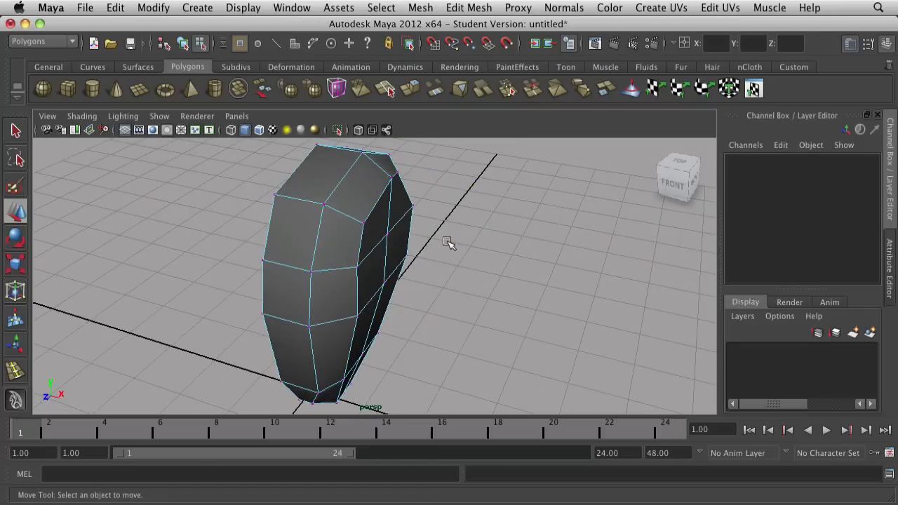
- Select the vertices down the front side edge and shift them to round the corner as seen from below
drag(368, 301, 351, 281)
alt+right_drag(342, 338, 344, 363)
shift+click(341, 398)
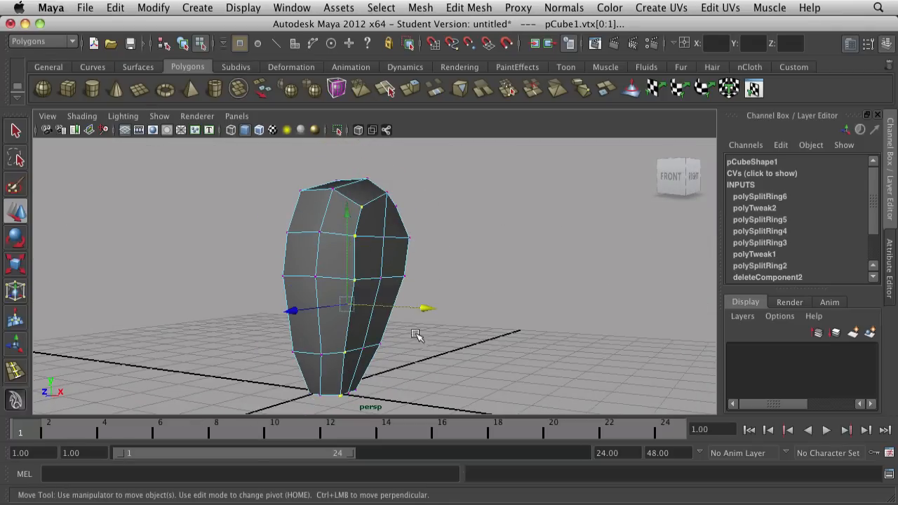
click(421, 311)
alt+drag(452, 334, 443, 276)
key(ctrl+z)
drag(340, 262, 349, 257)
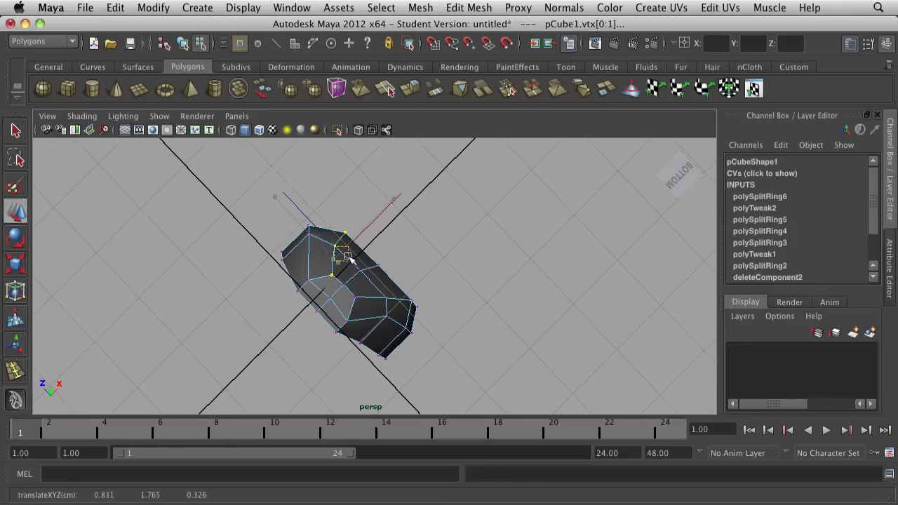
click(437, 277)
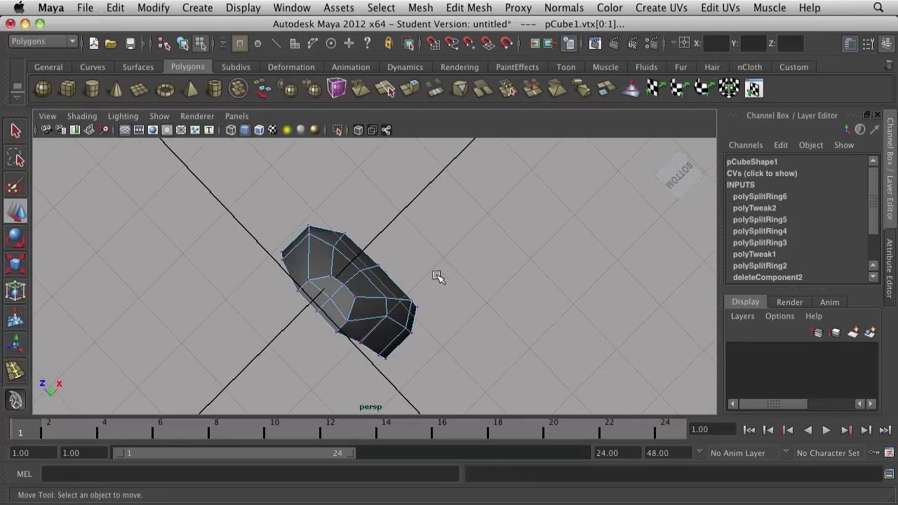
- Select the middle loop's side vertices and pull them outward along X to bulge the side
click(348, 286)
drag(343, 283, 367, 269)
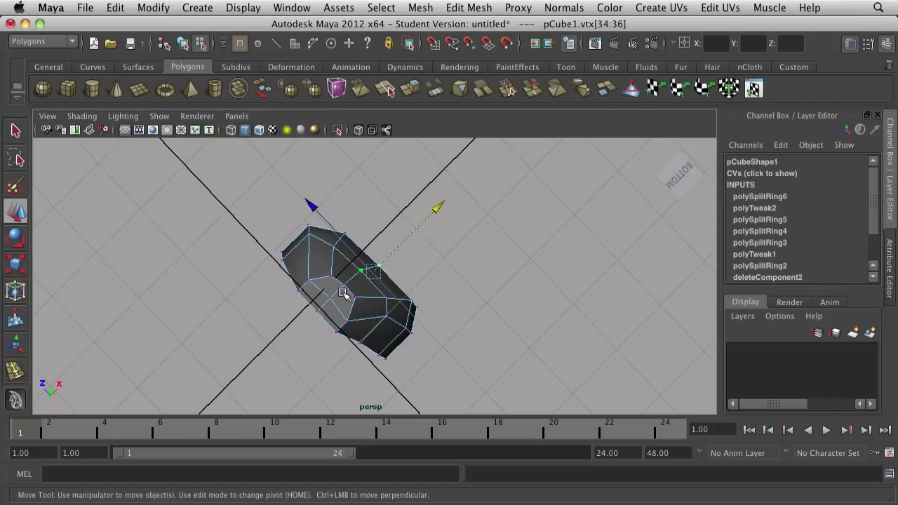
drag(433, 214, 438, 210)
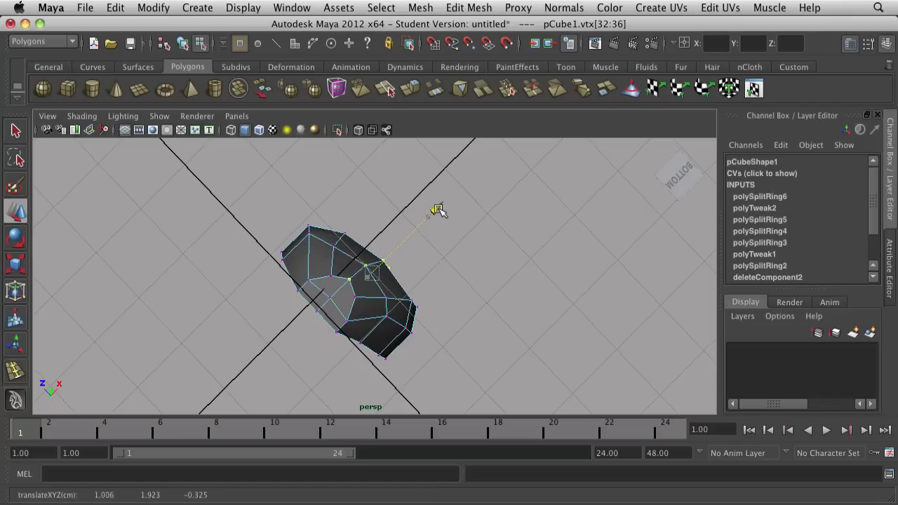
click(417, 279)
alt+drag(417, 279, 354, 287)
- Pull the side's upper back corner vertex outward along X, and check the rounded form from the back and side
click(420, 256)
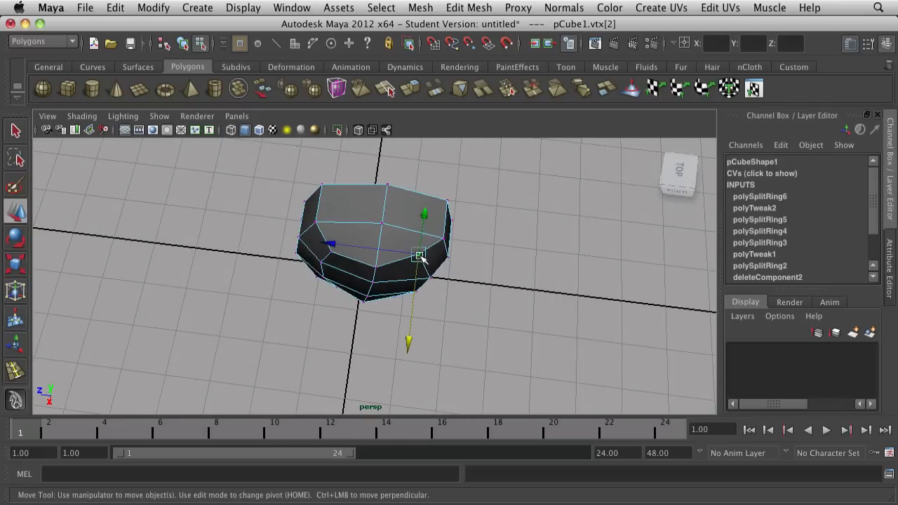
drag(417, 295, 413, 338)
click(470, 321)
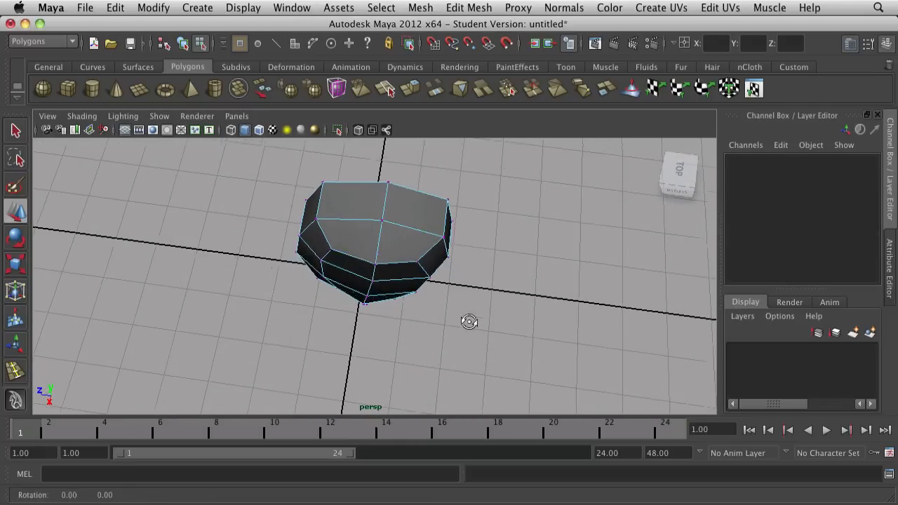
alt+drag(470, 320, 349, 246)
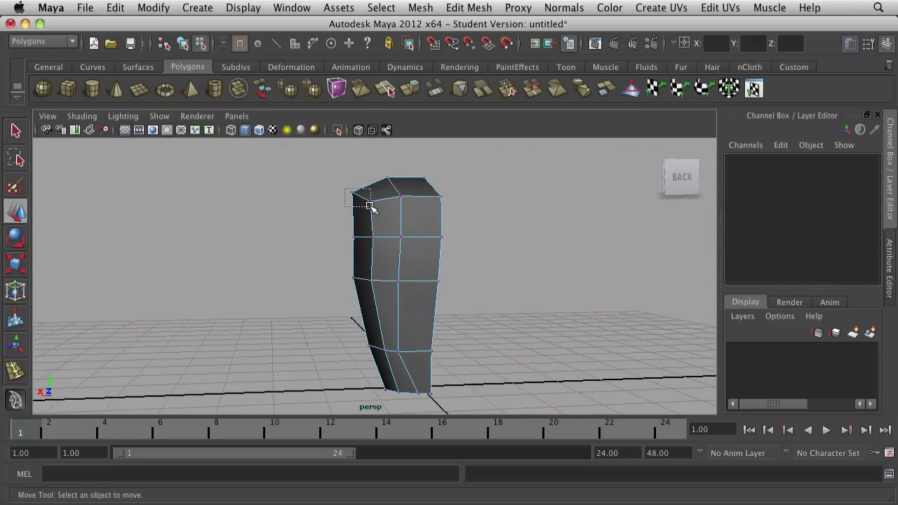
mouse_move(369, 205)
mouse_down()
mouse_move(363, 196)
mouse_move(374, 204)
mouse_up()
click(301, 236)
alt+drag(301, 237, 321, 327)
key(1)
alt+right_drag(324, 326, 375, 298)
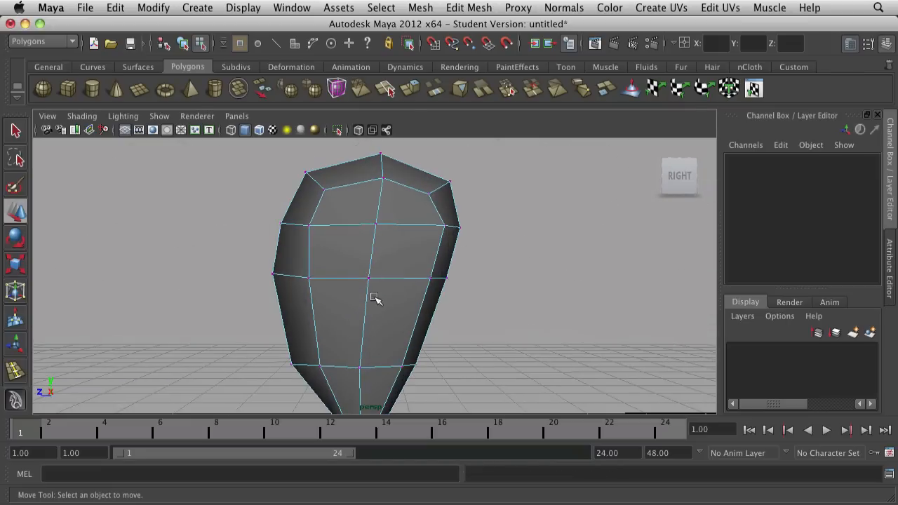
- Insert a horizontal edge loop just below the middle horizontal loop and return to moving vertices
click(517, 8)
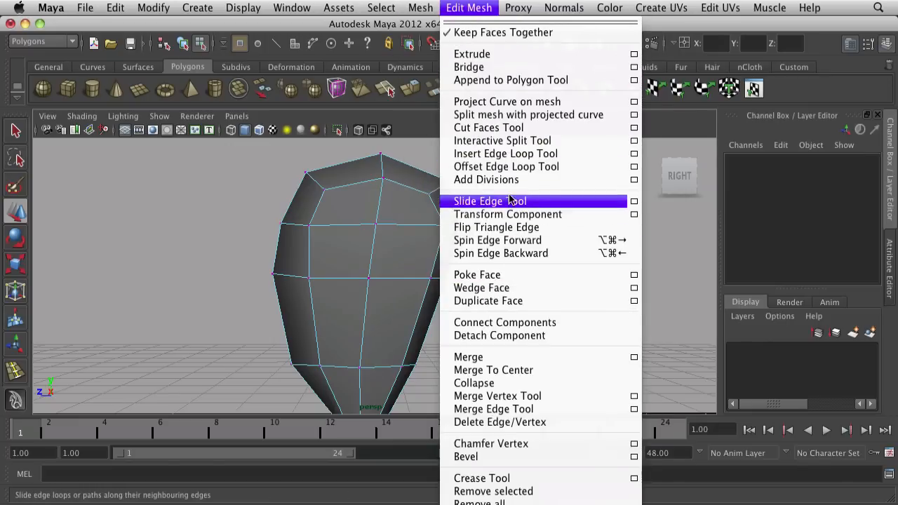
click(508, 154)
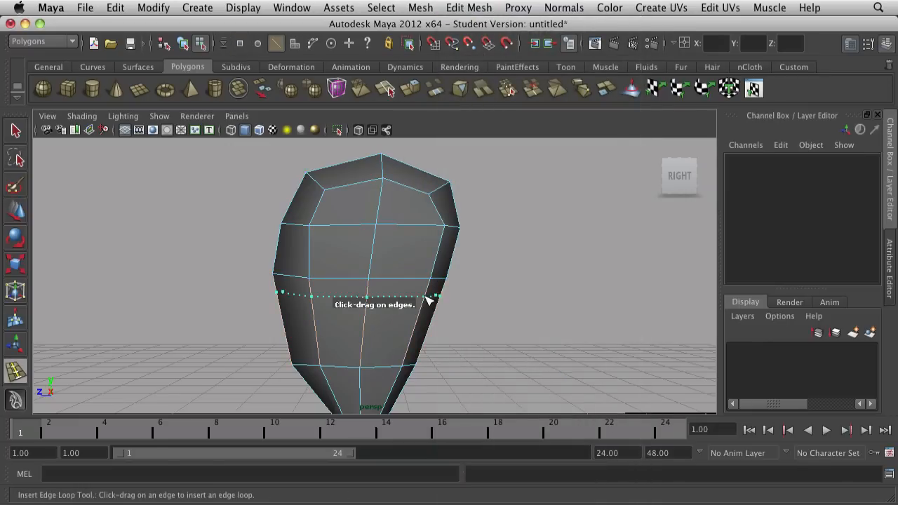
click(429, 296)
key(w)
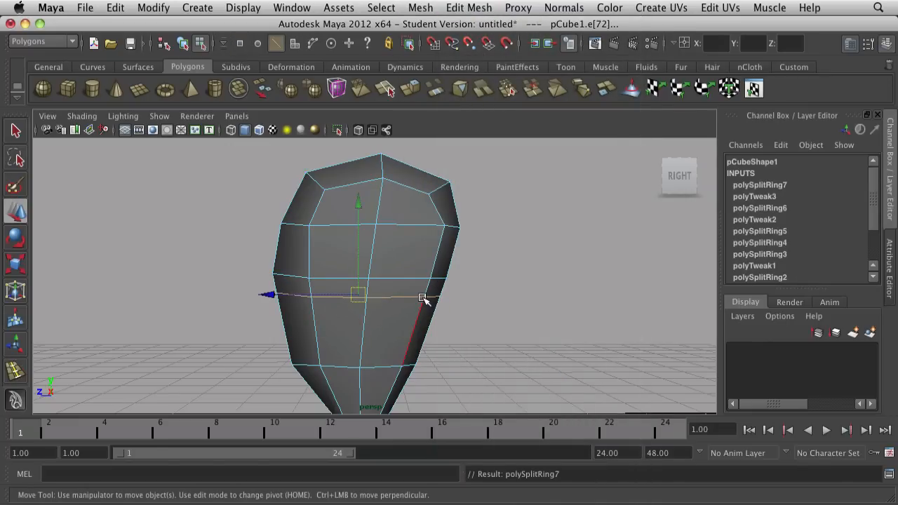
right_drag(432, 300, 387, 294)
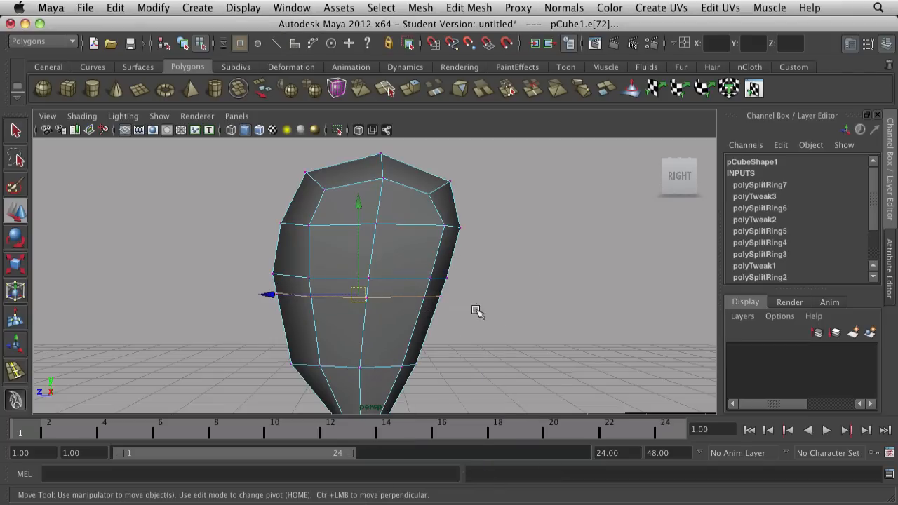
- Push the new loop's back vertices inward along Z to form a notch, and preview the mesh in smooth display
drag(478, 310, 418, 288)
drag(358, 292, 328, 295)
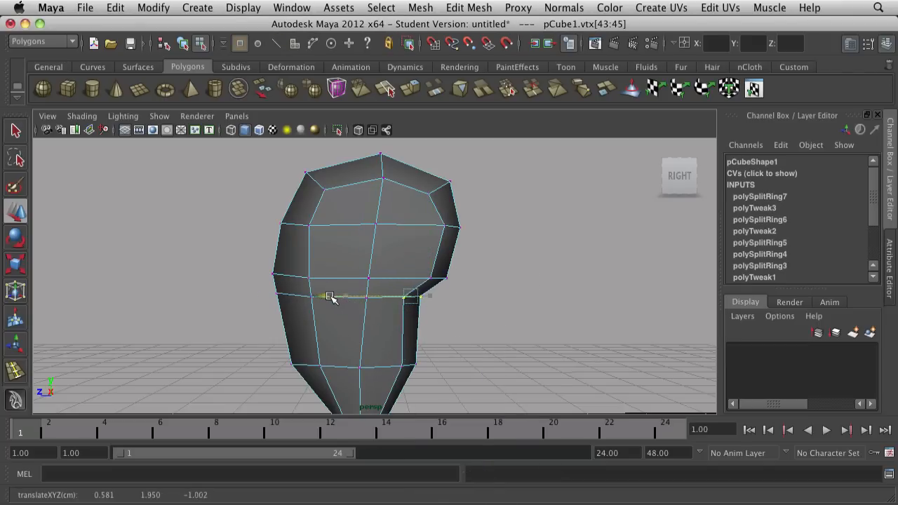
key(3)
scroll(465, 305, down, 3)
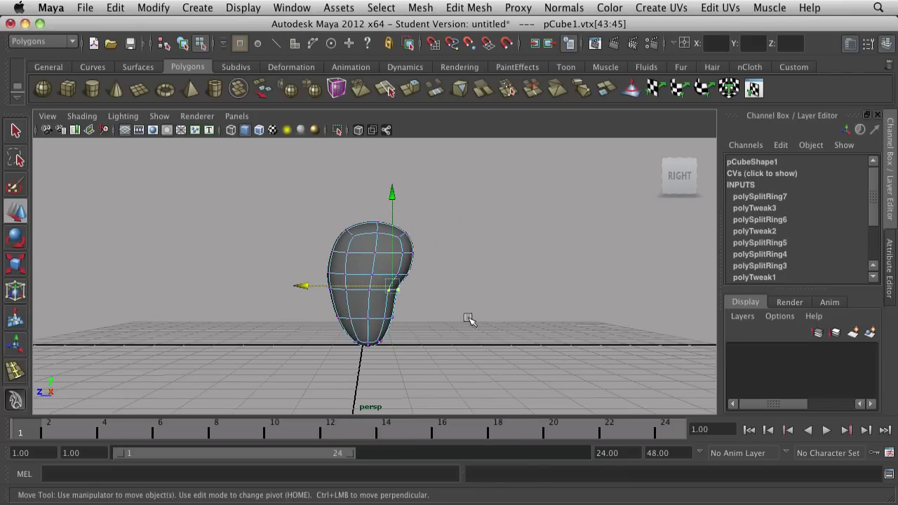
- Raise the new loop's selected back vertices along Y to tighten the notch beneath the rear bulge
mouse_move(397, 311)
alt+mouse_down()
mouse_move(341, 311)
mouse_move(402, 306)
alt+mouse_up()
scroll(421, 274, up, 3)
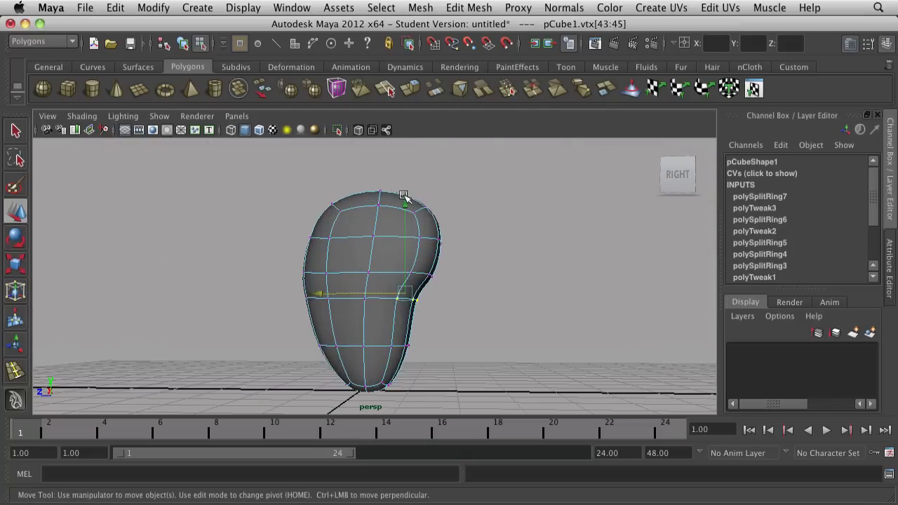
drag(405, 198, 402, 177)
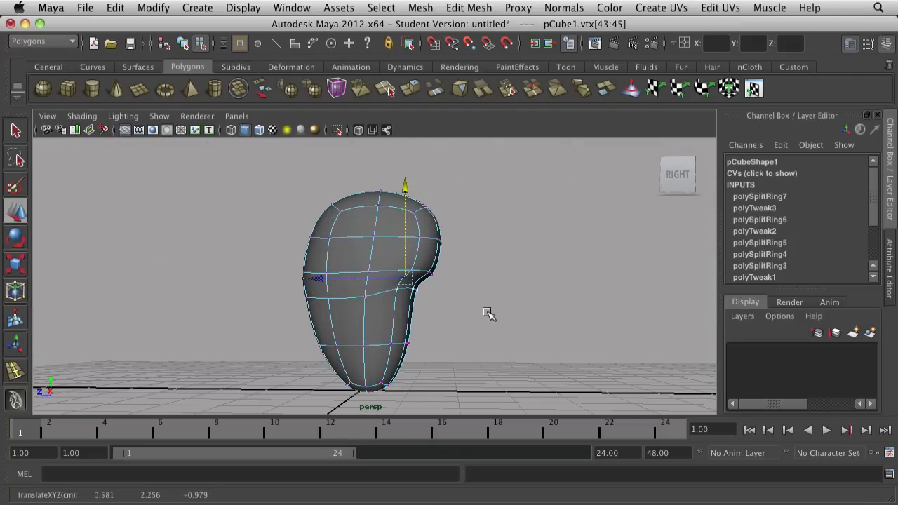
- Move the lower horizontal loop's back vertices inward along Z to slim the neck beneath the notch
click(438, 298)
alt+drag(475, 331, 409, 340)
drag(432, 370, 431, 369)
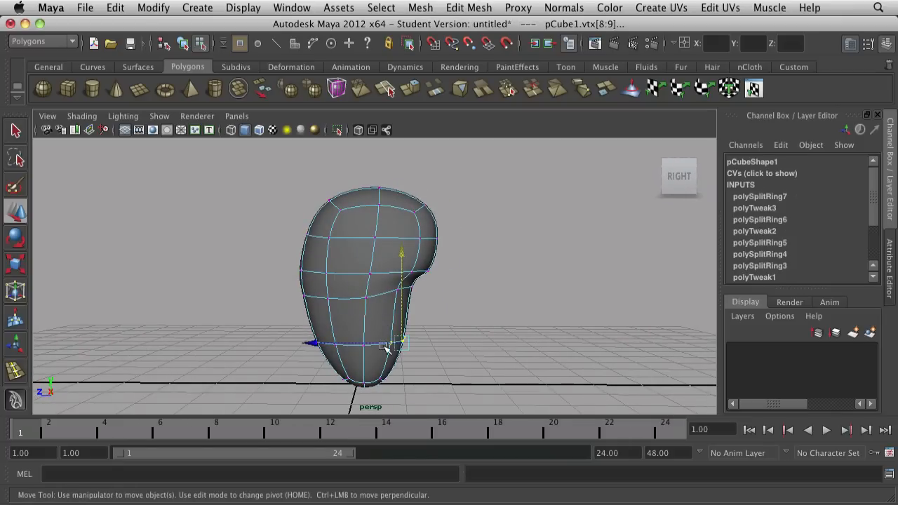
drag(325, 344, 315, 344)
click(487, 330)
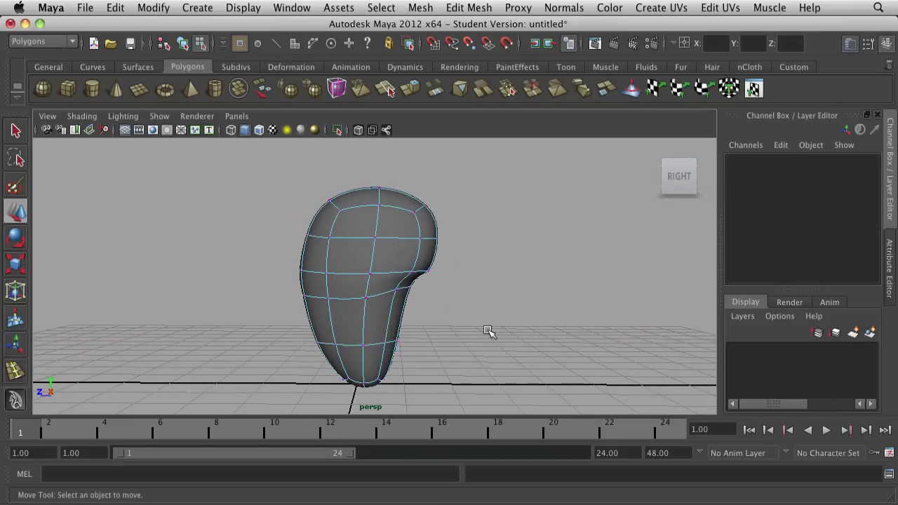
mouse_move(487, 331)
alt+mouse_down()
mouse_move(237, 327)
mouse_move(487, 330)
alt+mouse_up()
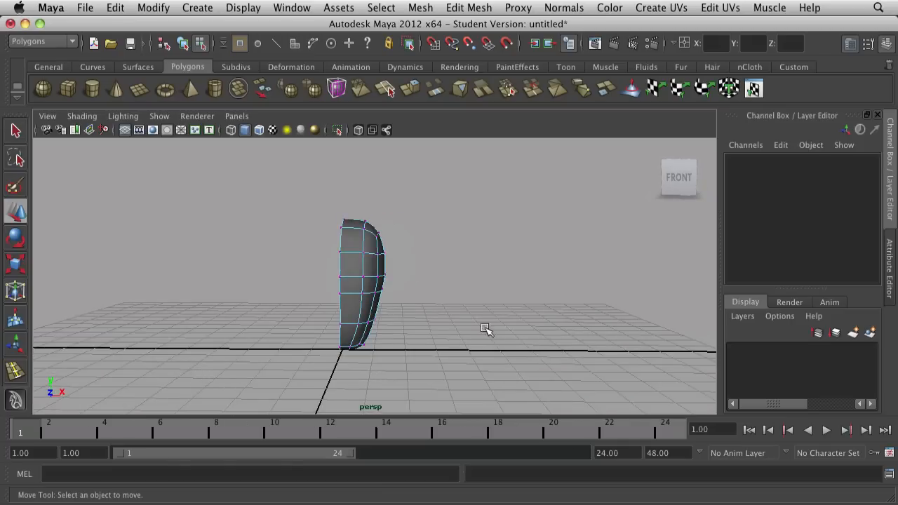
- In the front view, move the stray bottom inner vertices along X back onto the center line
key(space)
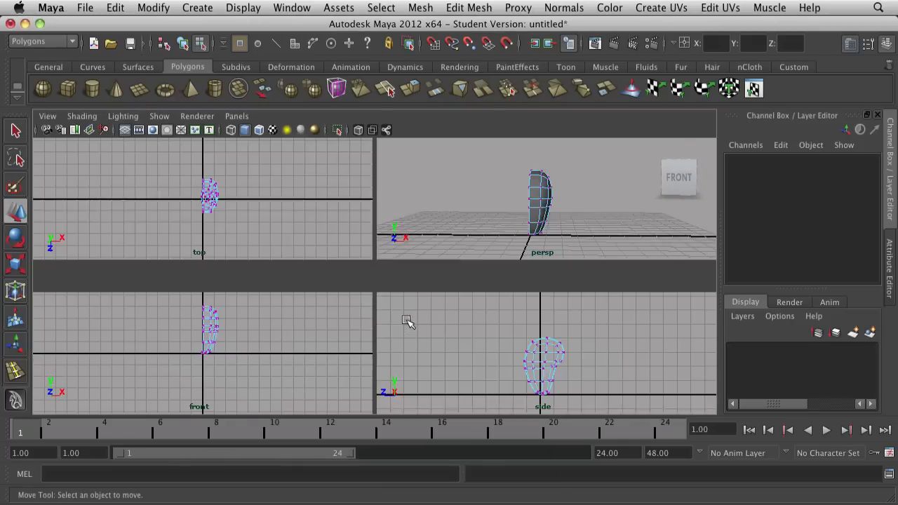
key(space)
scroll(397, 341, up, 8)
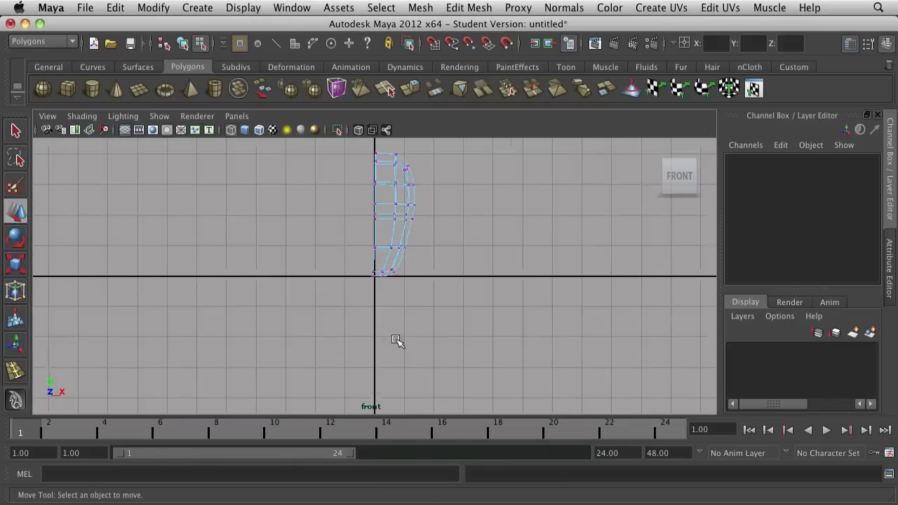
alt+middle_drag(406, 235, 406, 300)
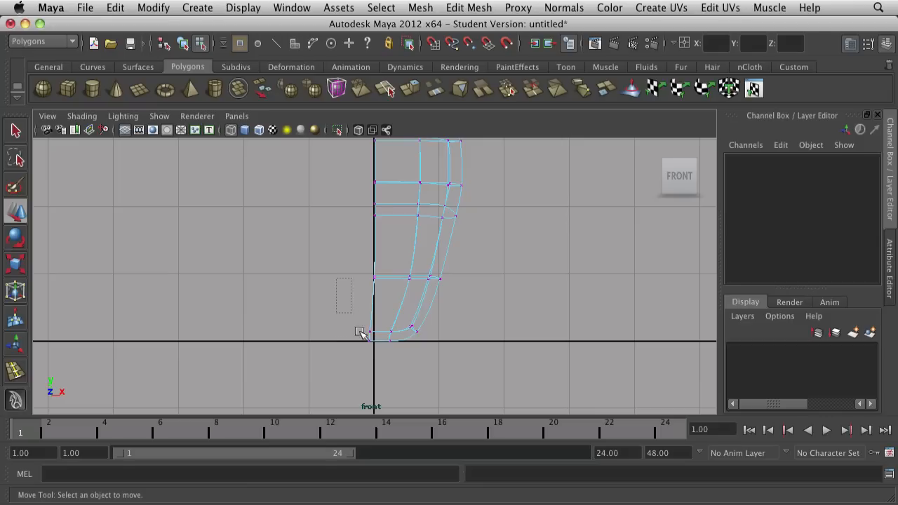
drag(351, 315, 361, 340)
click(426, 346)
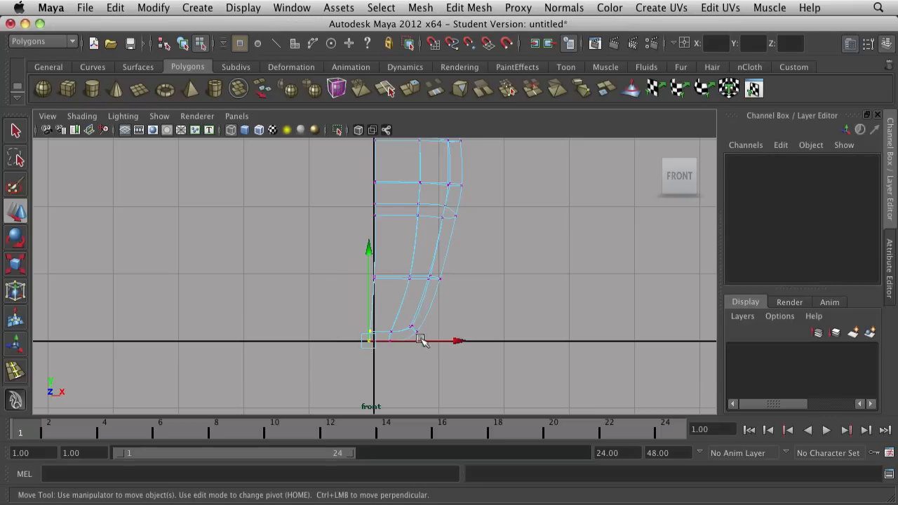
drag(455, 339, 463, 342)
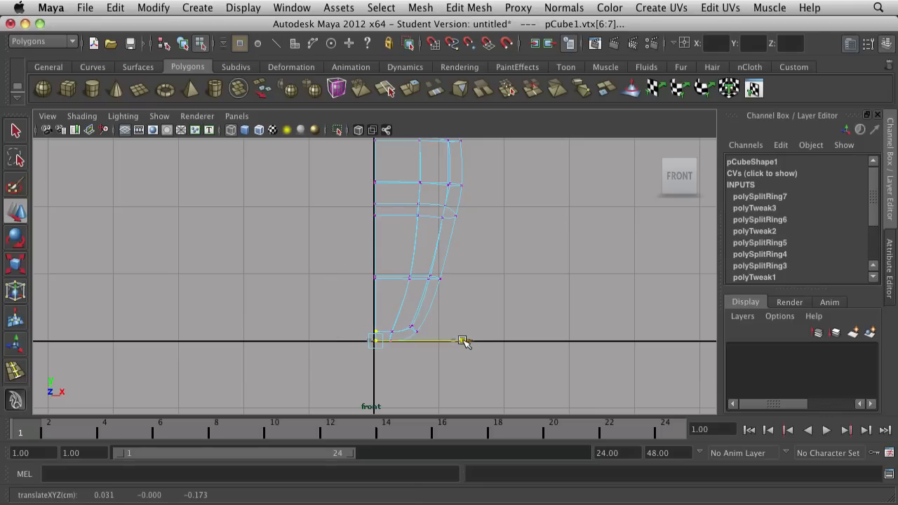
- Raise the bottom outer corner vertices along Y to round off the underside
click(426, 321)
click(416, 331)
drag(417, 333, 417, 313)
click(475, 278)
- Move the outer vertices of the lower part inward along X to narrow the jaw and neck profile
alt+middle_drag(475, 279, 460, 347)
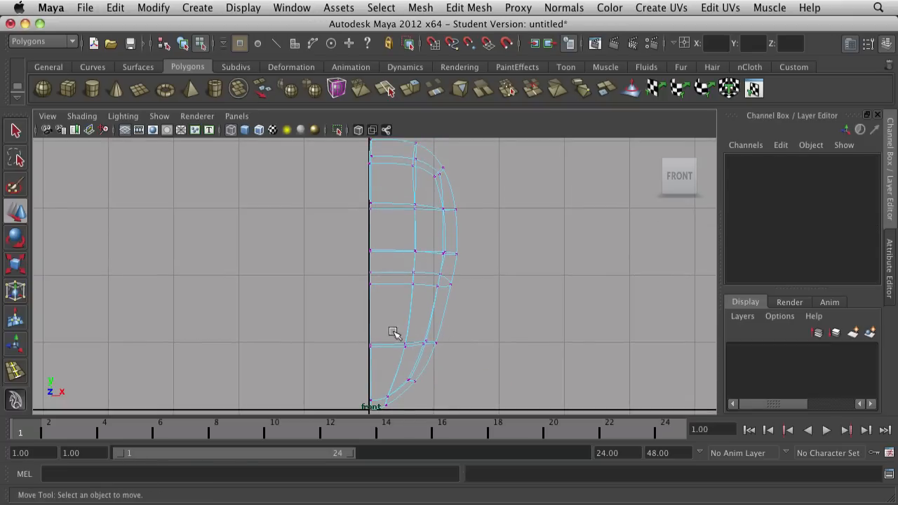
drag(452, 370, 455, 366)
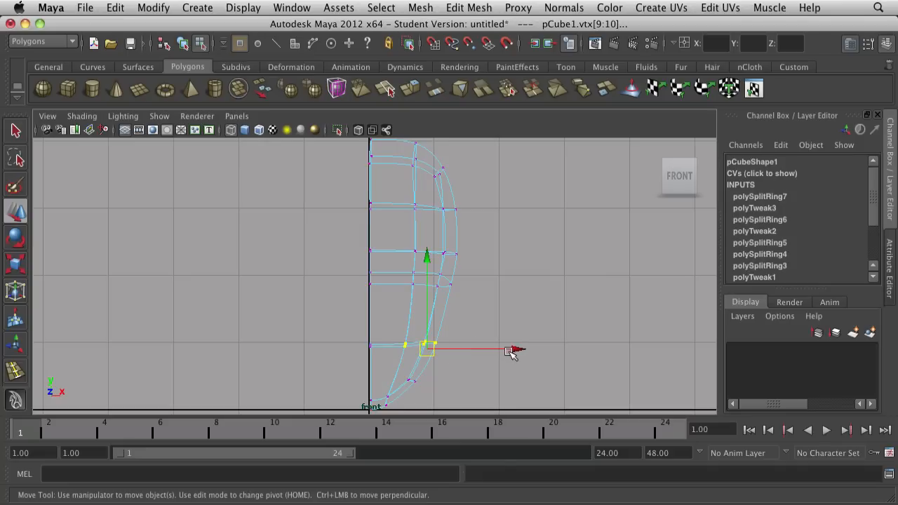
mouse_move(510, 352)
mouse_down()
mouse_move(484, 352)
mouse_move(495, 352)
mouse_up()
click(481, 366)
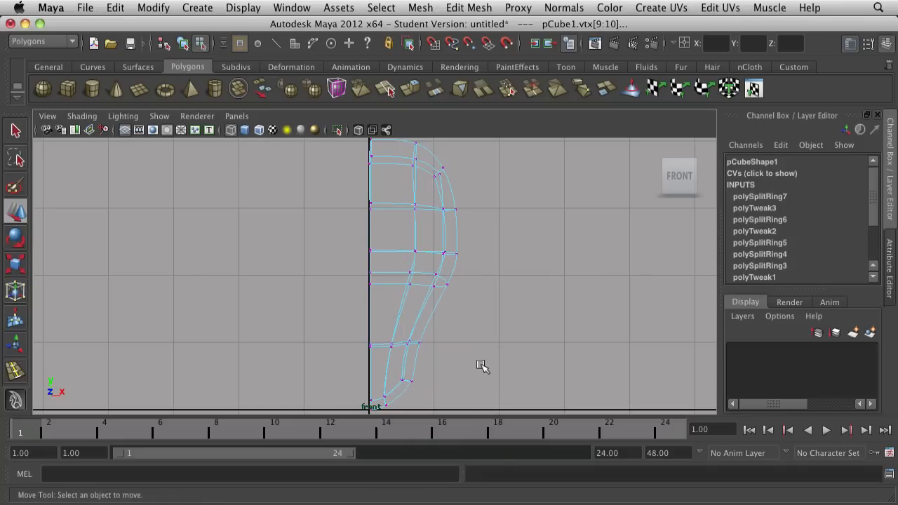
- Pull the top outer vertices inward and slightly down to round the crown, and check the form in perspective
alt+right_drag(481, 366, 398, 237)
right_click(409, 280)
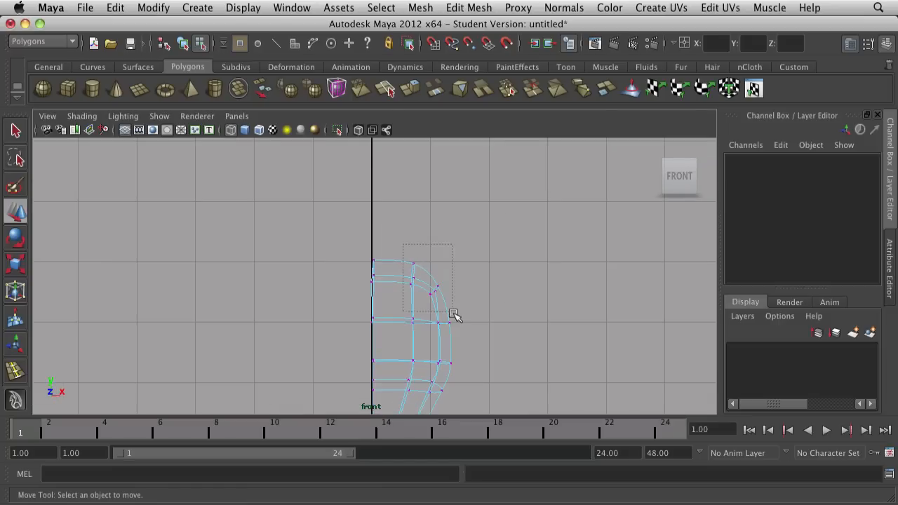
drag(454, 316, 454, 316)
drag(413, 275, 426, 275)
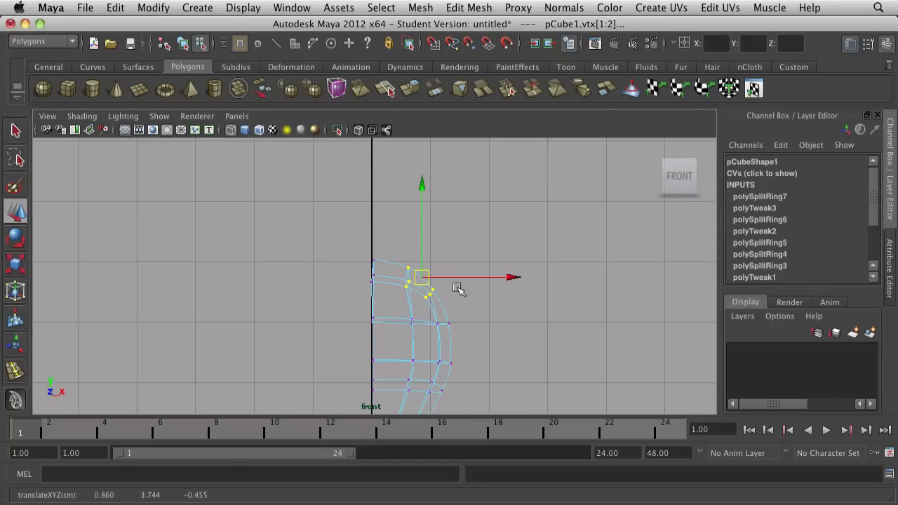
click(491, 323)
key(space)
key(space)
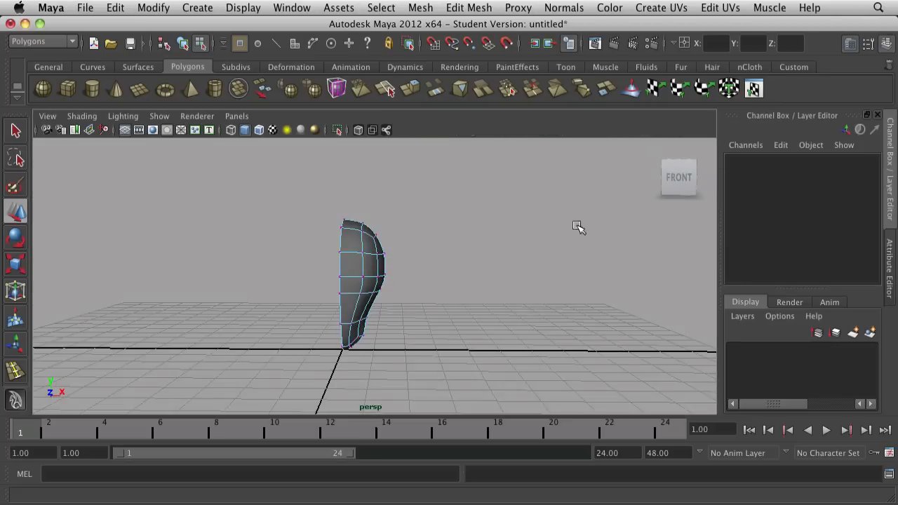
key(f)
alt+drag(439, 347, 402, 363)
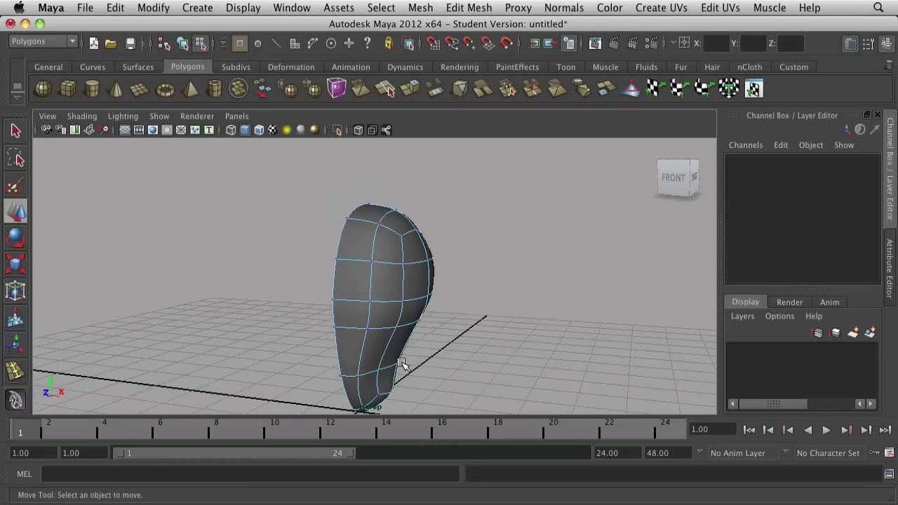
- Switch the mesh to edge selection and lower the horizontal loop just below the middle along Y
click(365, 330)
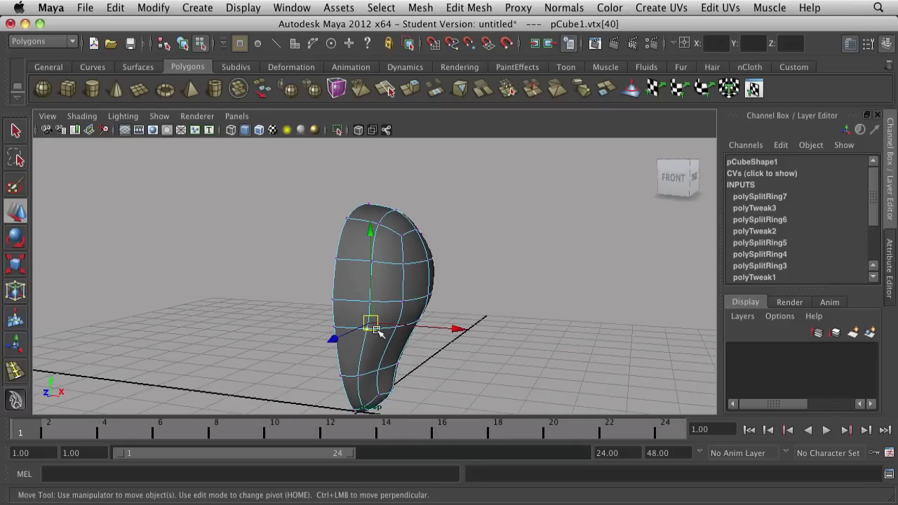
right_click(376, 328)
right_drag(363, 318, 345, 315)
right_drag(352, 304, 357, 272)
click(357, 330)
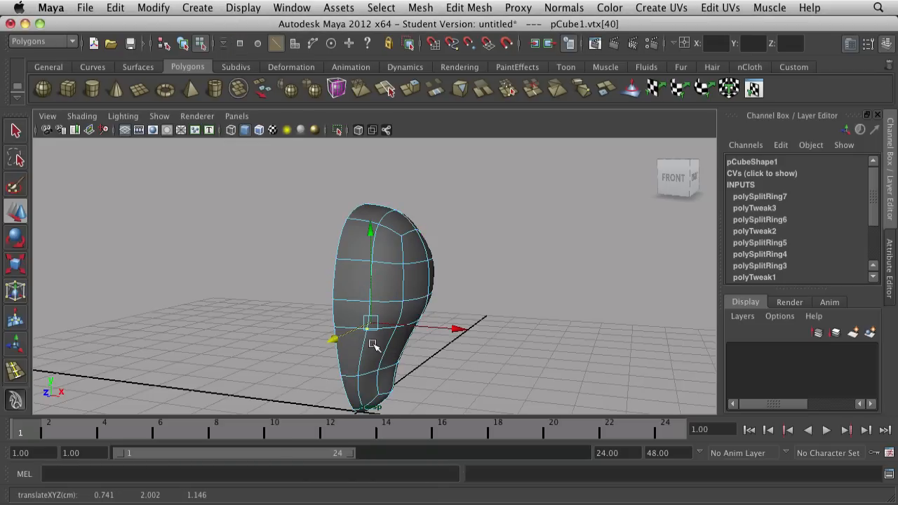
double_click(386, 326)
mouse_move(393, 215)
mouse_down()
mouse_move(392, 234)
mouse_move(397, 217)
mouse_up()
click(492, 283)
- Lower the middle horizontal edge loop and the loop above it along Y
double_click(386, 303)
click(422, 222)
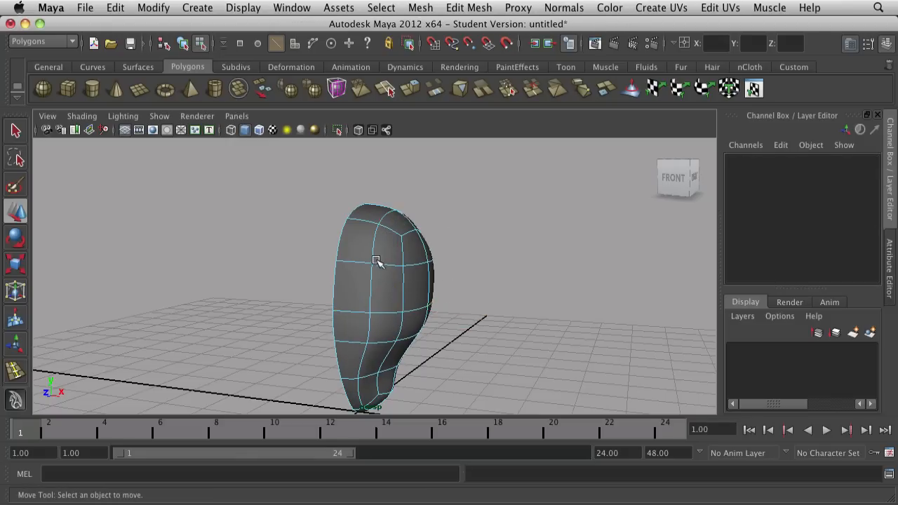
click(382, 265)
double_click(384, 265)
drag(395, 169, 397, 179)
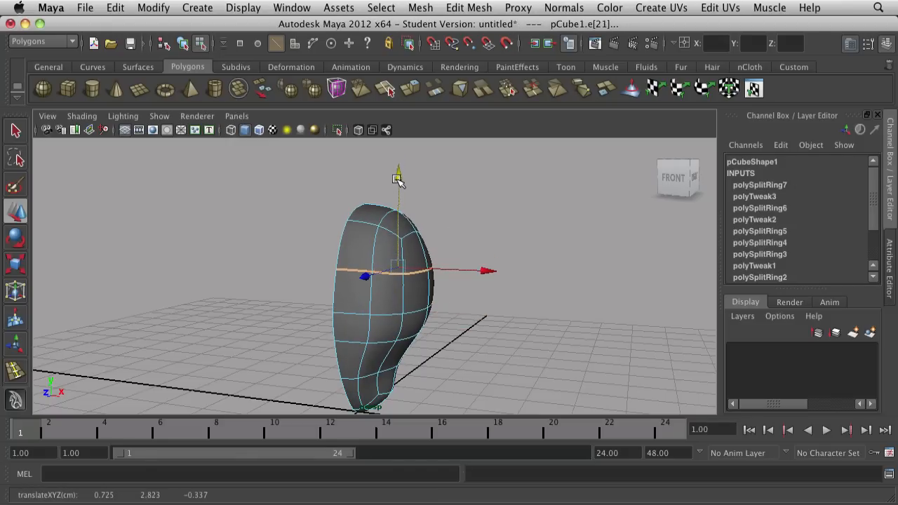
click(561, 291)
- Extrude the front face beside the center line at eye level with an offset of 0.08, and show the mesh unsmoothed
alt+drag(562, 291, 538, 353)
scroll(385, 301, up, 5)
scroll(421, 186, down, 2)
right_click(413, 269)
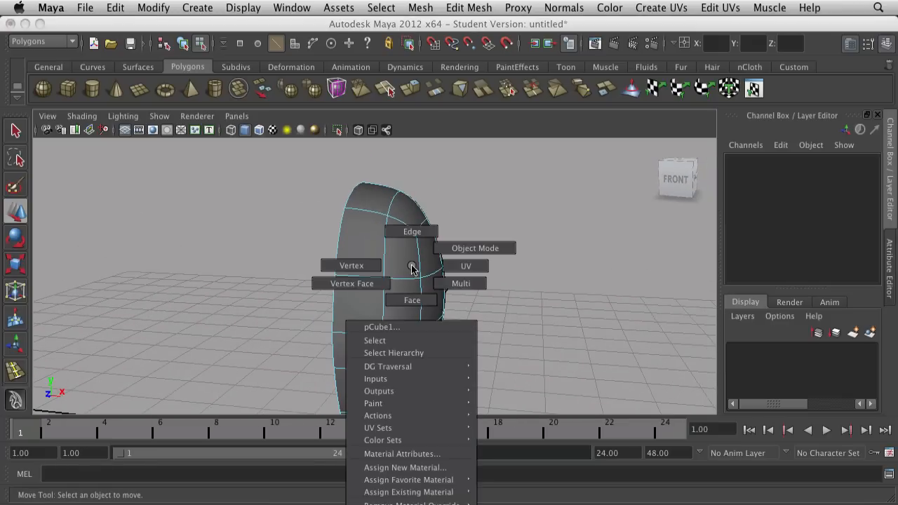
right_drag(411, 266, 412, 302)
click(353, 314)
alt+drag(380, 361, 346, 354)
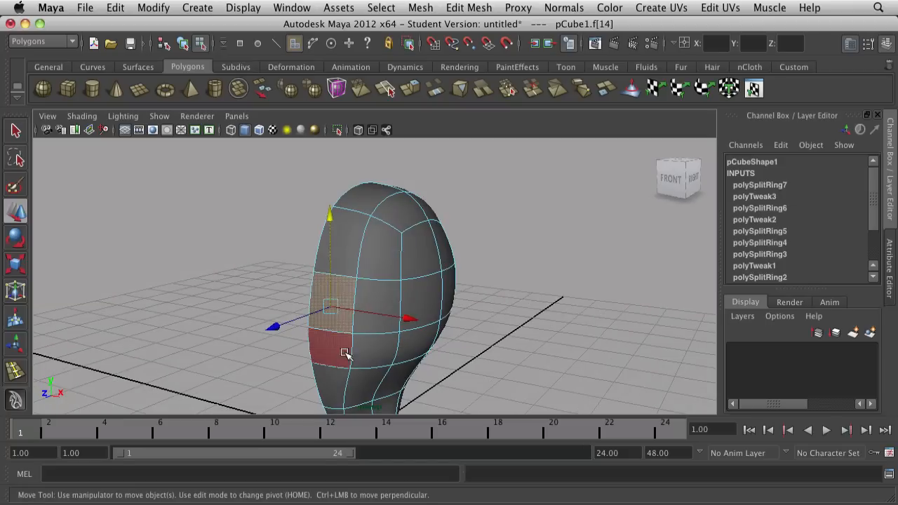
click(411, 89)
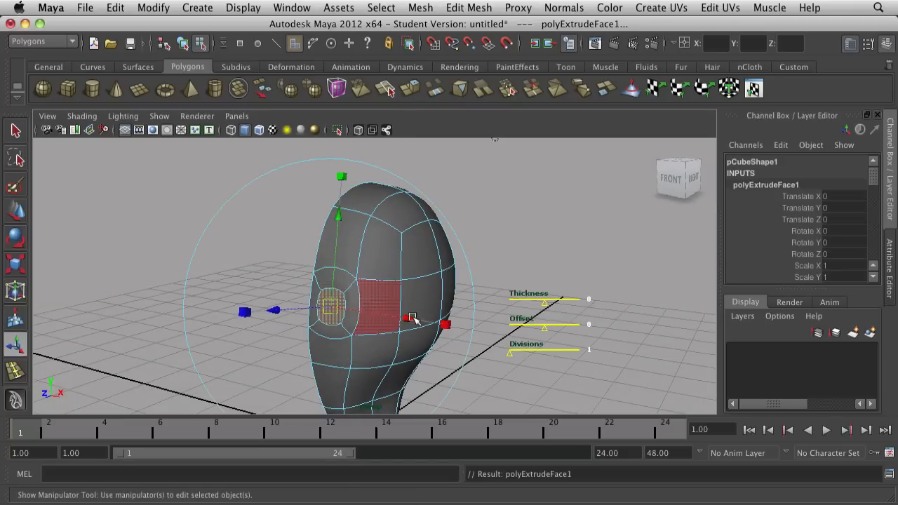
drag(548, 329, 547, 331)
key(1)
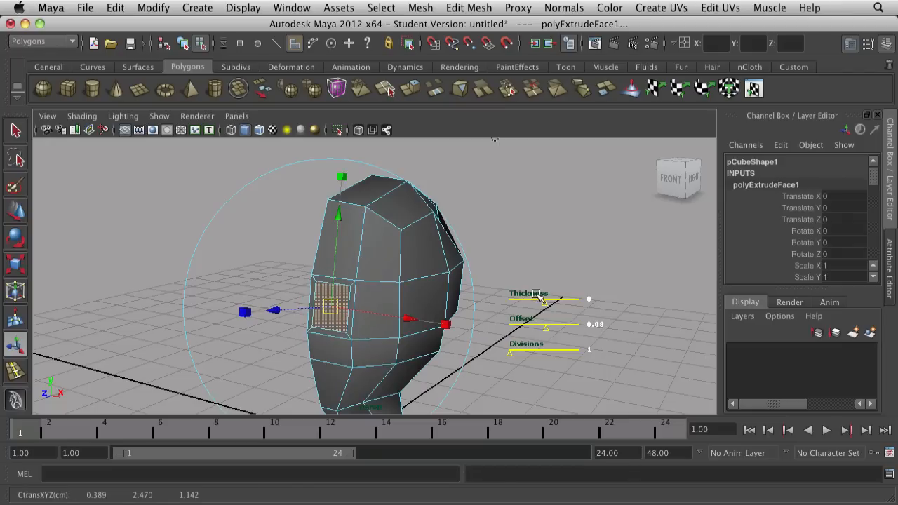
- Set the eye extrusion's thickness to -0.08, and extrude the same face again with a thickness of -0.48
drag(542, 300, 545, 307)
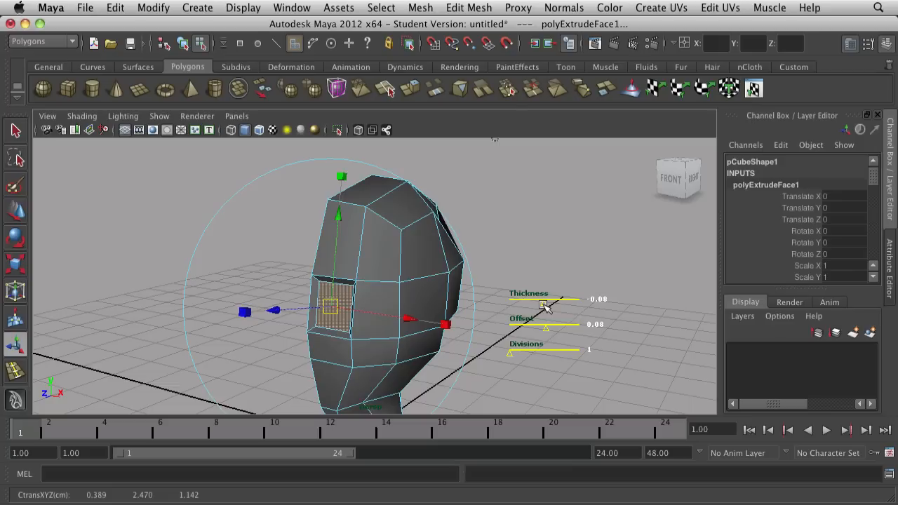
key(ctrl+e)
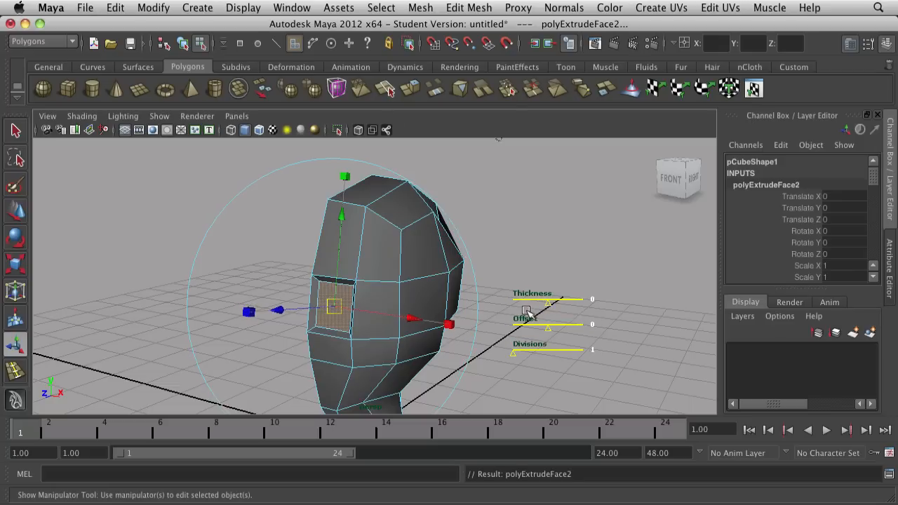
drag(549, 304, 546, 304)
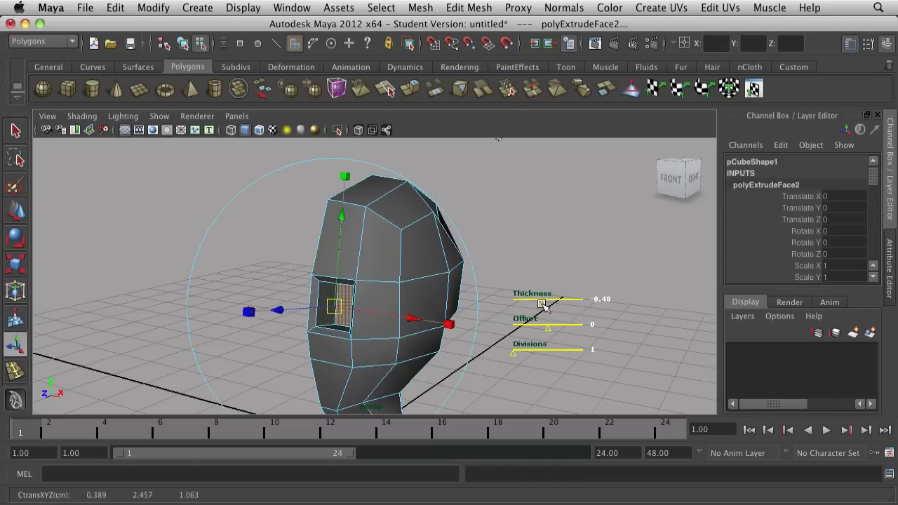
- Scale up the eye socket's inner end face slightly and delete it to leave the socket open
scroll(399, 314, down, 3)
alt+drag(399, 315, 671, 339)
scroll(450, 304, up, 5)
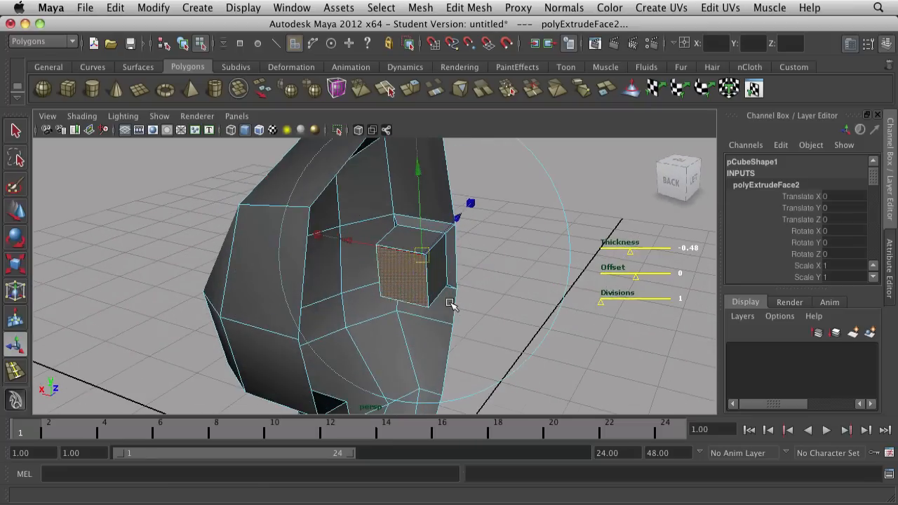
key(r)
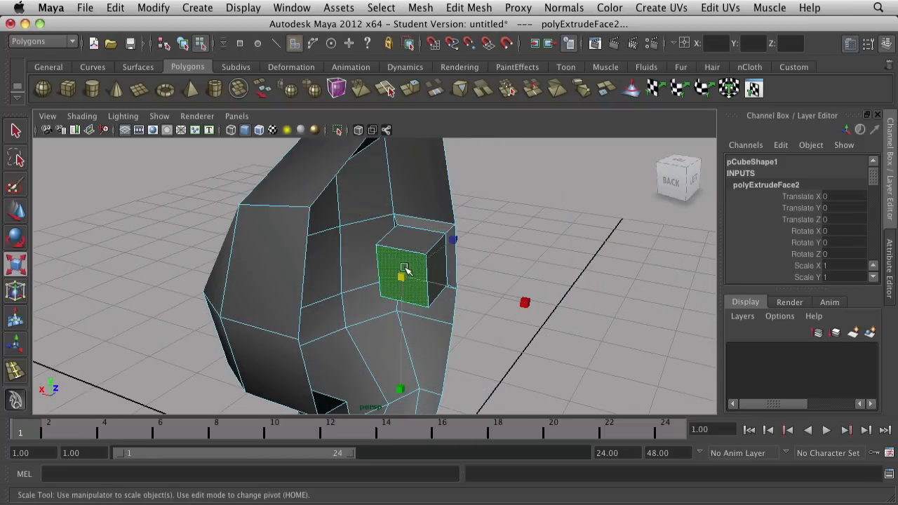
drag(403, 275, 411, 275)
key(Delete)
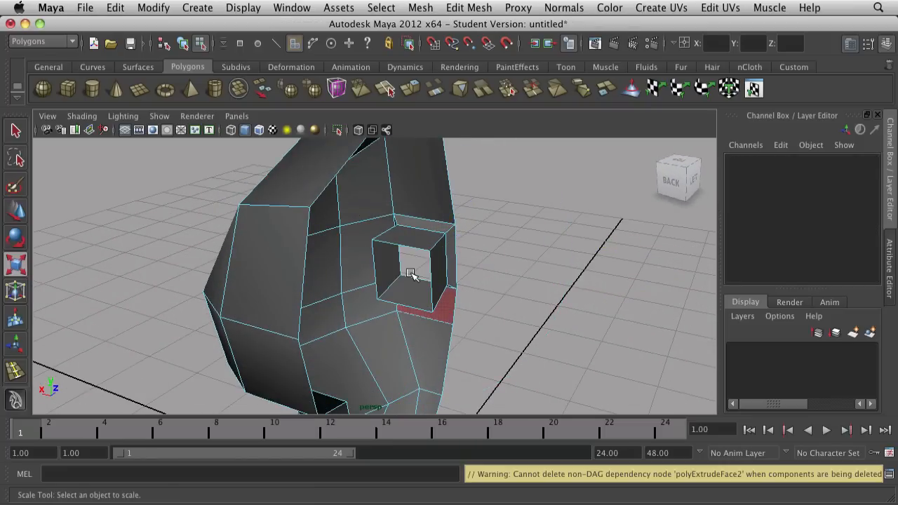
- Return to object mode and examine the open eye socket on the smoothed mesh from several angles
scroll(473, 315, down, 4)
alt+drag(473, 315, 315, 325)
scroll(447, 301, up, 2)
right_drag(398, 289, 465, 267)
click(417, 287)
key(3)
click(571, 299)
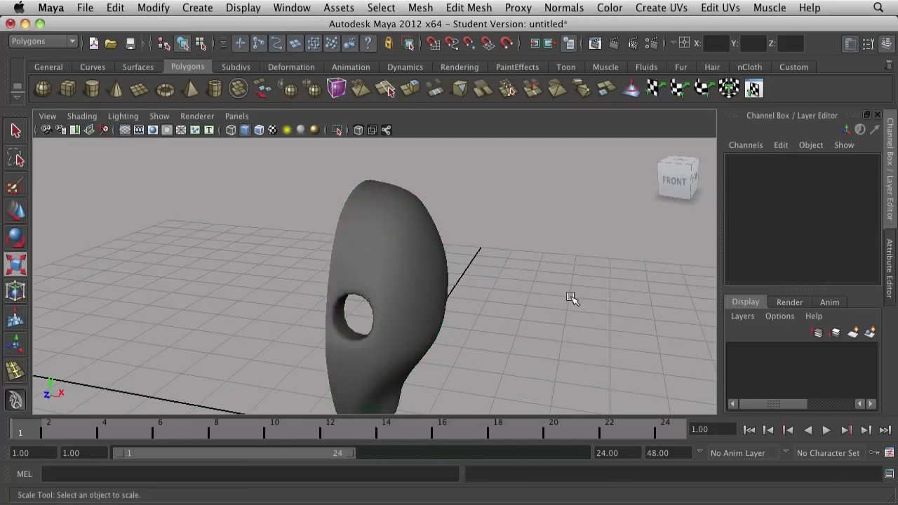
scroll(570, 299, down, 5)
alt+drag(380, 293, 232, 325)
scroll(341, 304, up, 3)
- Select the head mesh, switch it to vertex editing and show it unsmoothed around the eye socket
key(r)
click(345, 307)
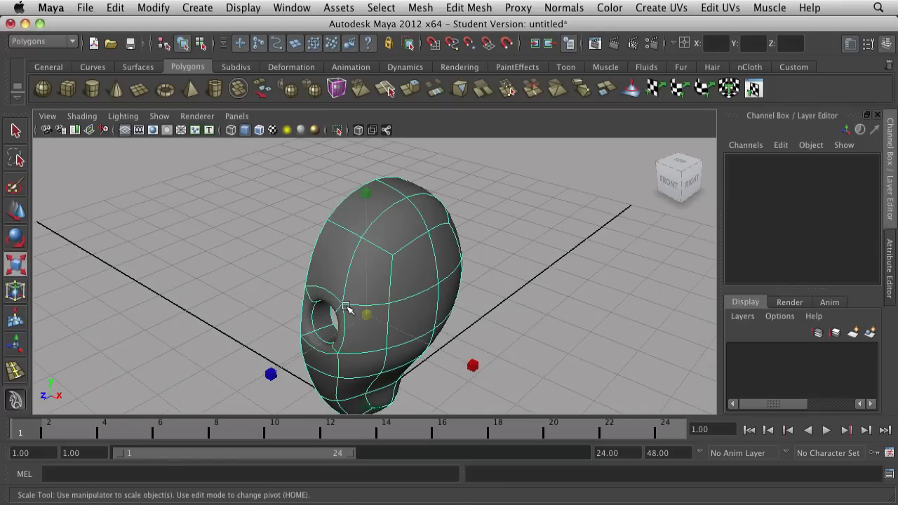
right_drag(344, 310, 277, 308)
alt+drag(340, 328, 385, 321)
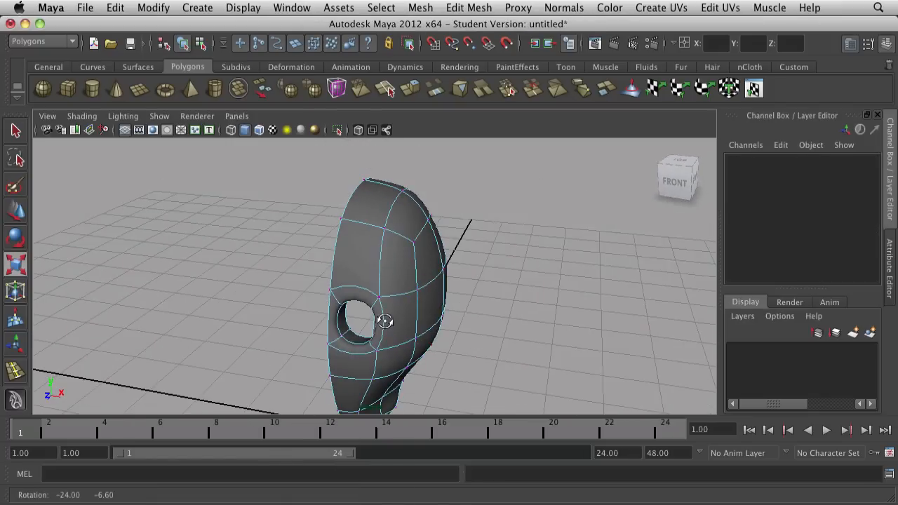
key(1)
scroll(393, 301, up, 2)
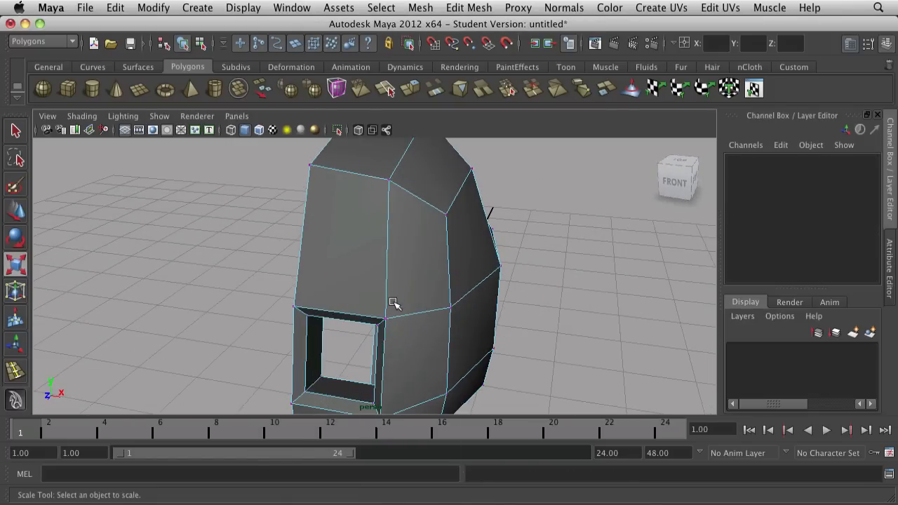
scroll(395, 305, down, 2)
mouse_move(370, 315)
alt+mouse_down()
mouse_move(373, 299)
mouse_move(391, 307)
mouse_move(382, 309)
alt+mouse_up()
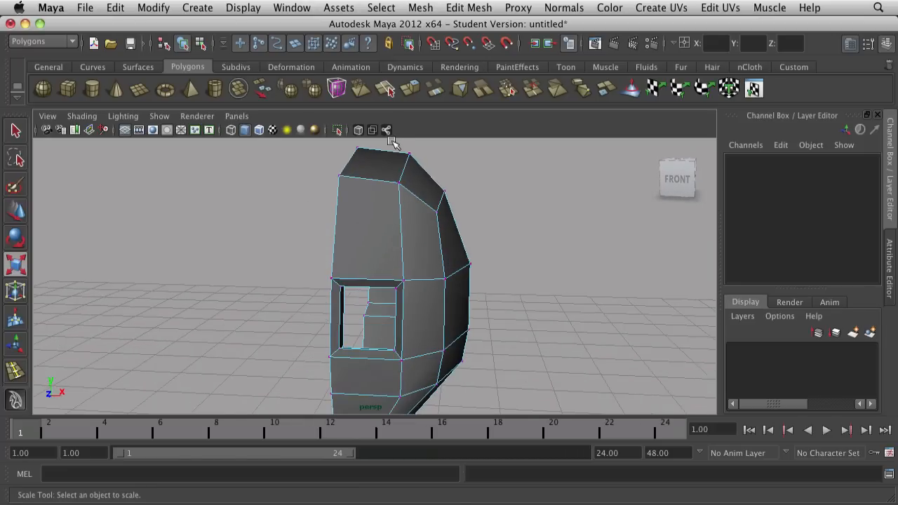
key(r)
scroll(403, 309, up, 2)
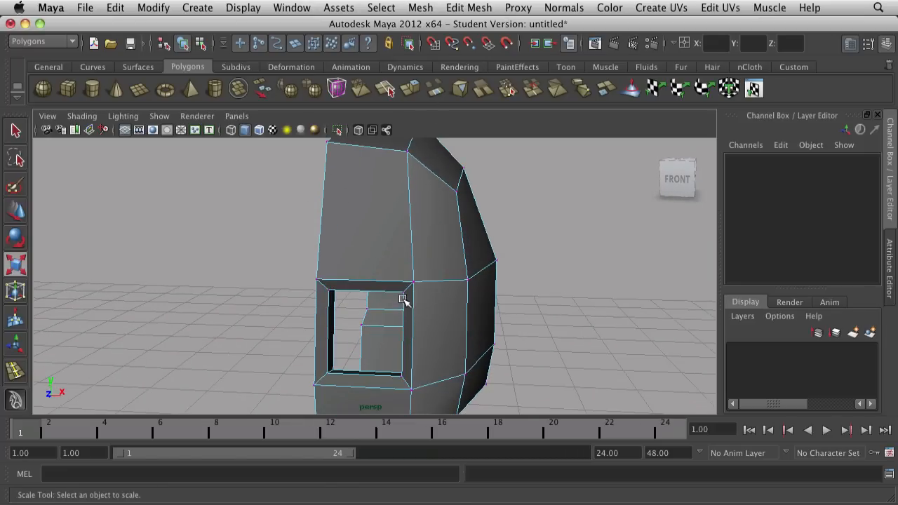
alt+drag(375, 292, 315, 228)
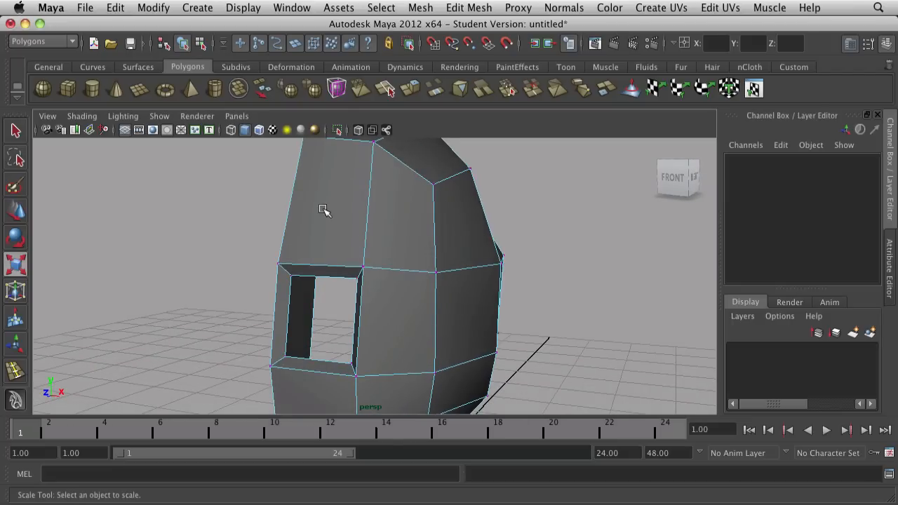
- Insert an edge loop from mid-height of the eye socket's outer edge around the side of the head and move it slightly outward
click(468, 7)
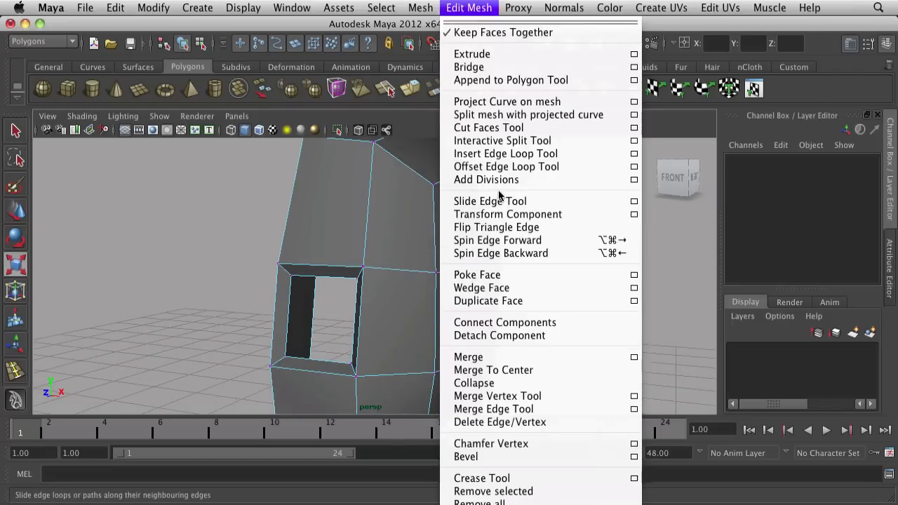
click(500, 153)
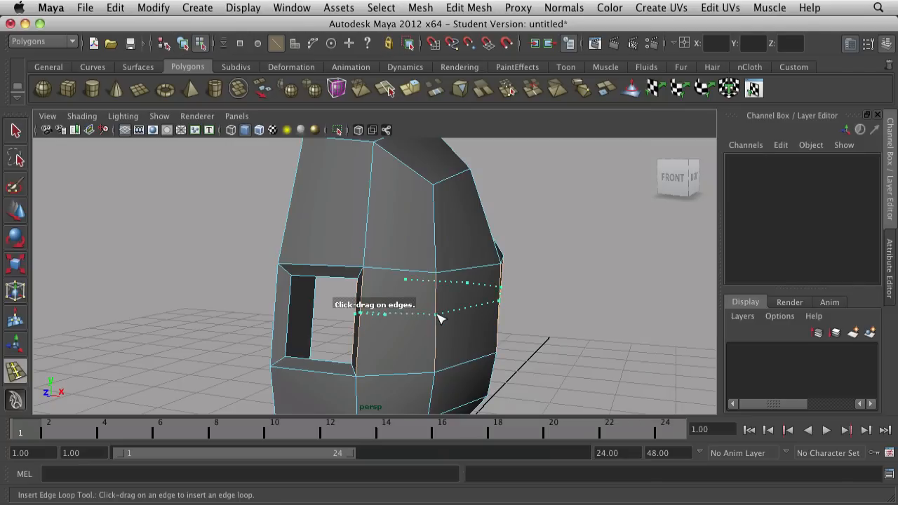
click(441, 321)
key(w)
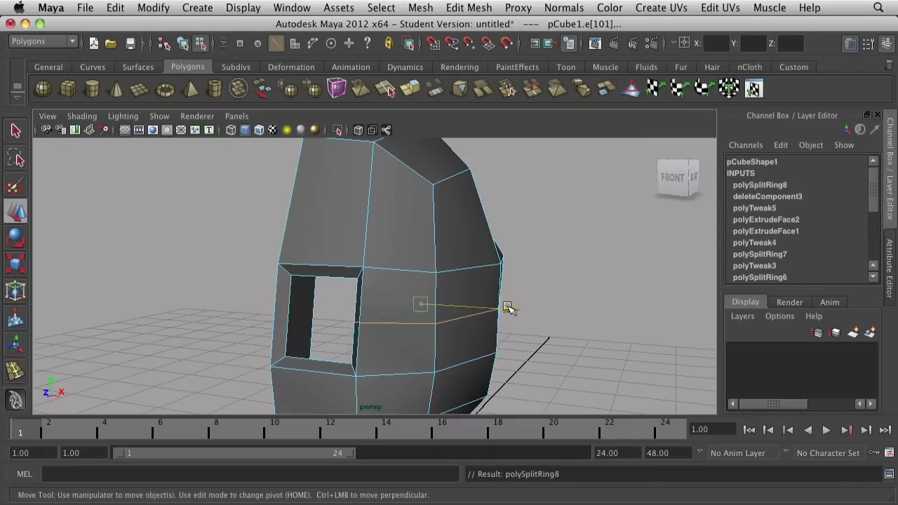
drag(507, 307, 513, 307)
click(558, 311)
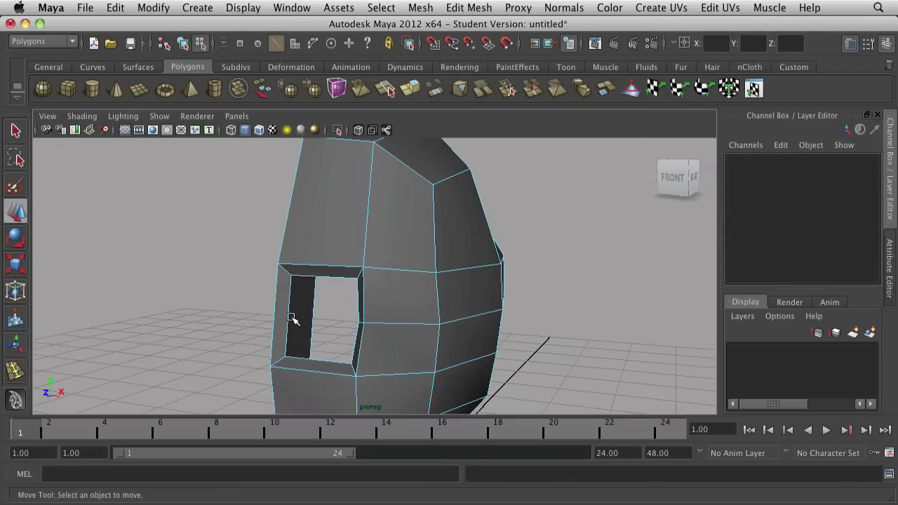
- Insert an edge loop at mid-height of the eye socket's nose-side wall and move it slightly toward the center line
key(y)
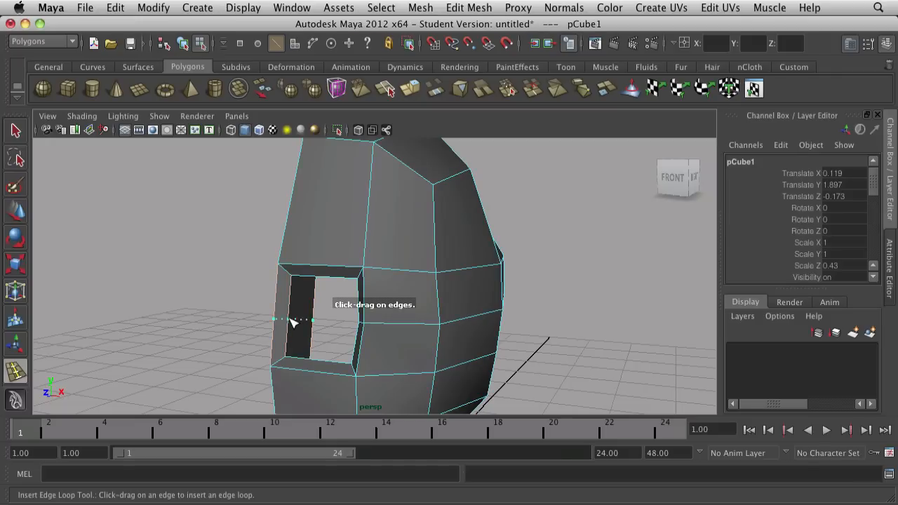
click(293, 321)
alt+drag(313, 317, 373, 330)
key(w)
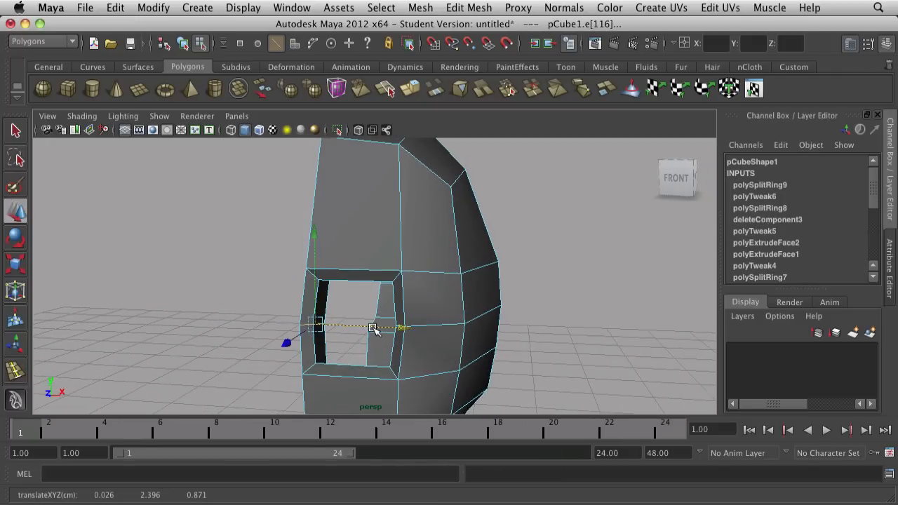
click(351, 295)
- Adjust the edges on the eye socket's outer side so that it angles outward at mid-height
scroll(351, 294, down, 5)
alt+drag(351, 295, 461, 322)
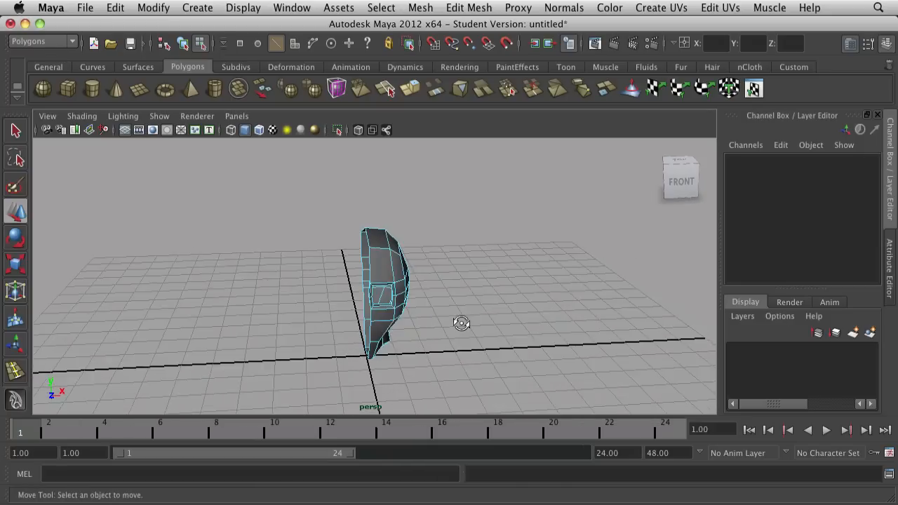
scroll(449, 344, up, 10)
mouse_move(433, 367)
alt+mouse_down()
mouse_move(406, 348)
mouse_move(514, 386)
mouse_move(475, 349)
mouse_move(456, 369)
mouse_move(431, 363)
alt+mouse_up()
double_click(510, 371)
click(562, 300)
alt+drag(562, 300, 579, 271)
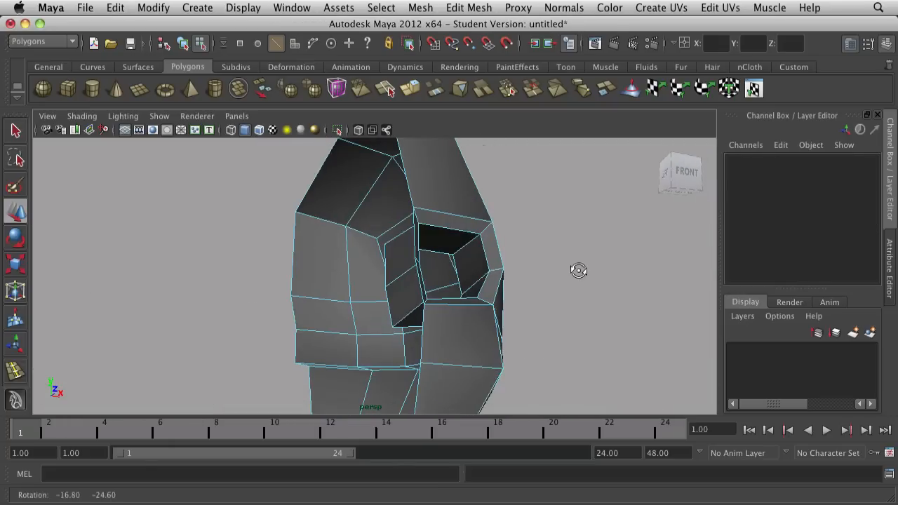
- Try to move two depth edges inside the eye socket's outer side toward its middle
click(473, 242)
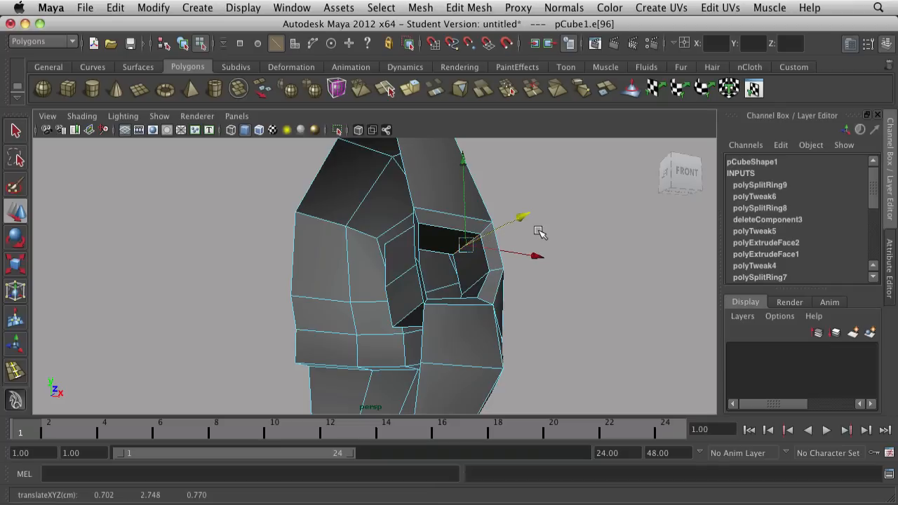
alt+drag(538, 234, 514, 255)
shift+click(456, 268)
drag(461, 264, 445, 267)
key(ctrl+z)
click(550, 335)
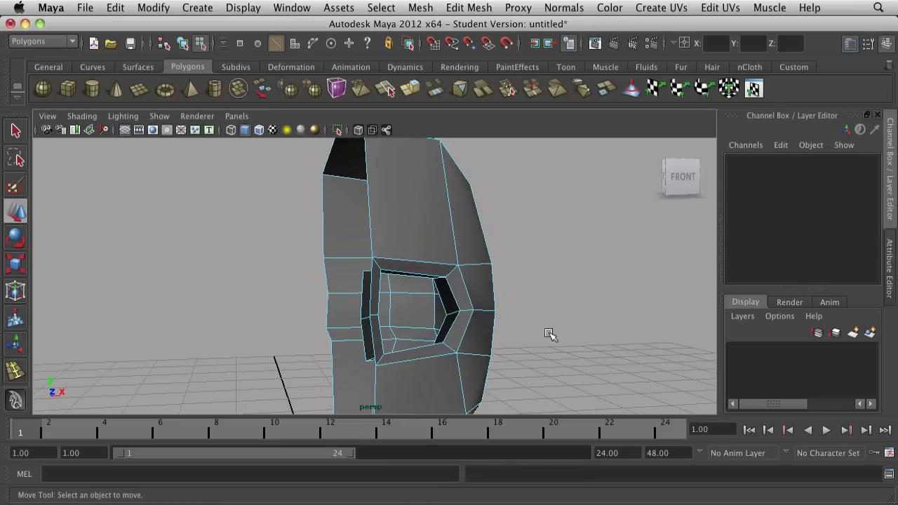
- Move the upper and lower nose-side corner edges of the eye socket toward the opening's middle to round it
alt+drag(549, 335, 503, 329)
click(324, 269)
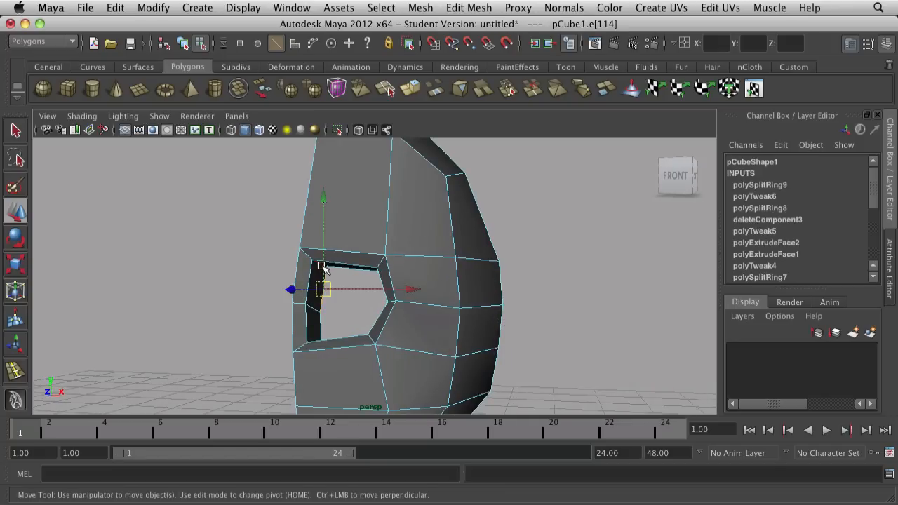
click(255, 281)
alt+drag(254, 281, 292, 286)
click(288, 244)
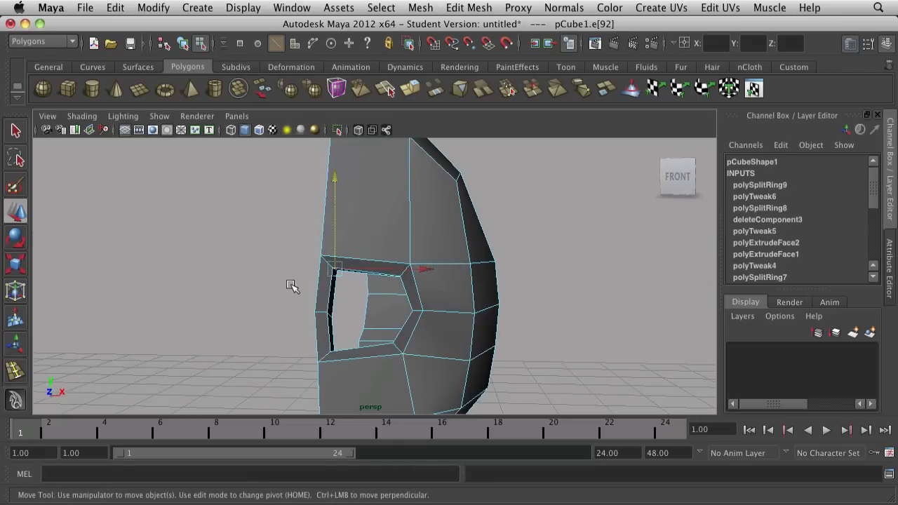
drag(342, 268, 309, 372)
click(216, 343)
click(300, 372)
alt+drag(215, 374, 257, 362)
drag(352, 371, 426, 343)
click(303, 369)
- Examine the rounded eye socket on the smoothed mesh and again on the unsmoothed mesh from several angles
scroll(368, 342, down, 8)
key(2)
key(3)
scroll(447, 351, up, 6)
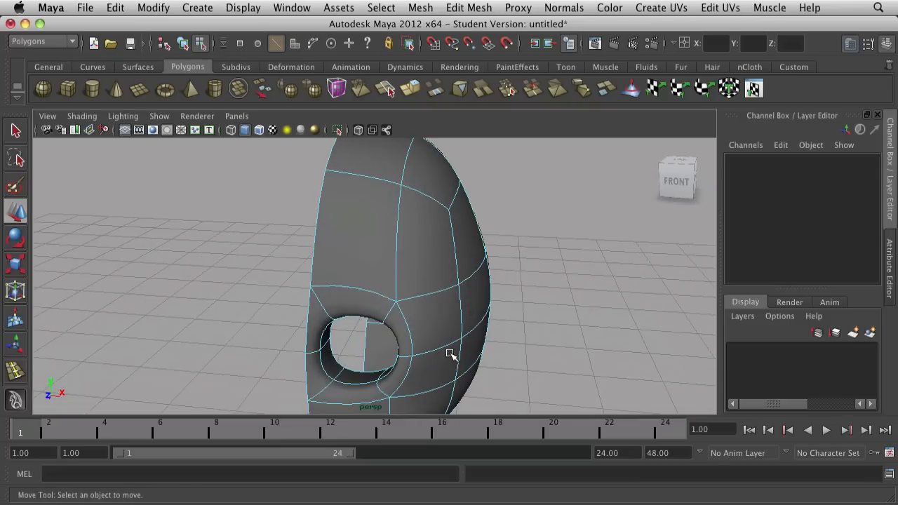
key(1)
scroll(452, 327, up, 3)
scroll(451, 330, down, 3)
alt+drag(451, 330, 385, 328)
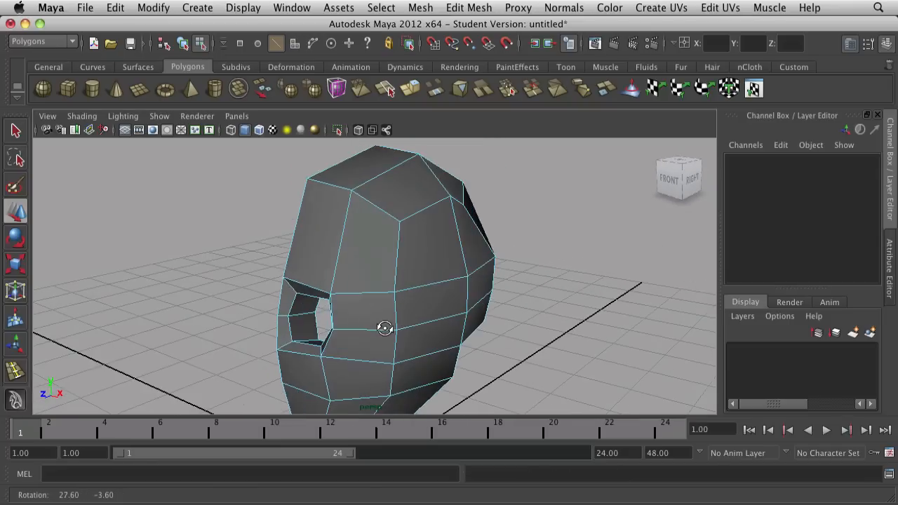
alt+drag(309, 298, 348, 301)
scroll(351, 300, up, 2)
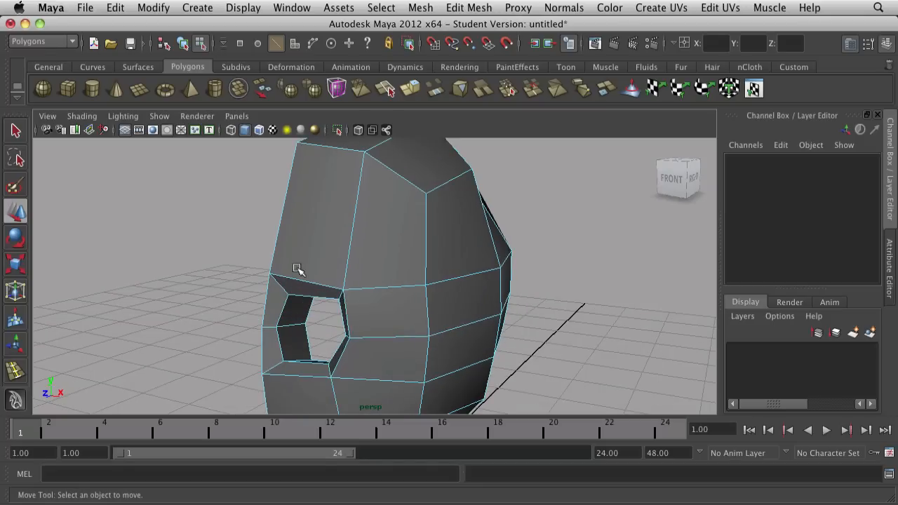
scroll(340, 379, down, 3)
alt+drag(339, 383, 354, 357)
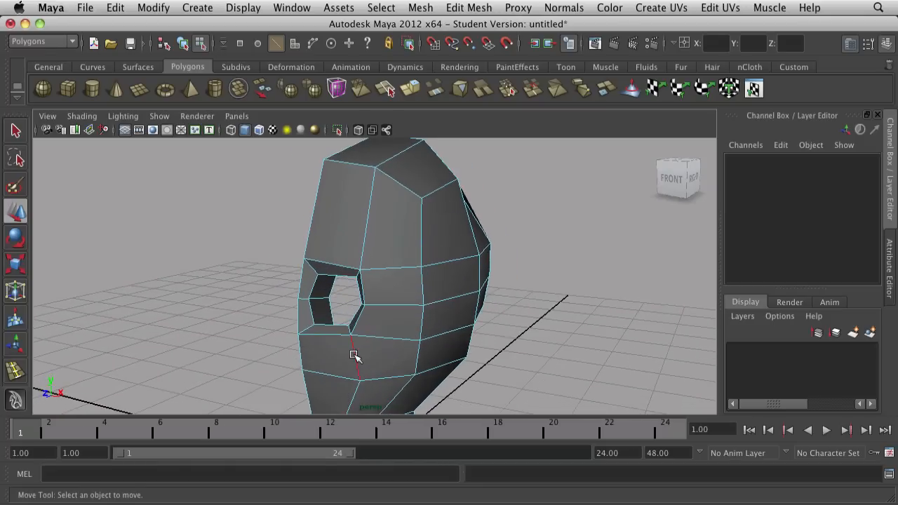
- Cut an edge line with the Interactive Split Tool from the center line above the eye socket, around its outer side, to the center line below it
click(470, 7)
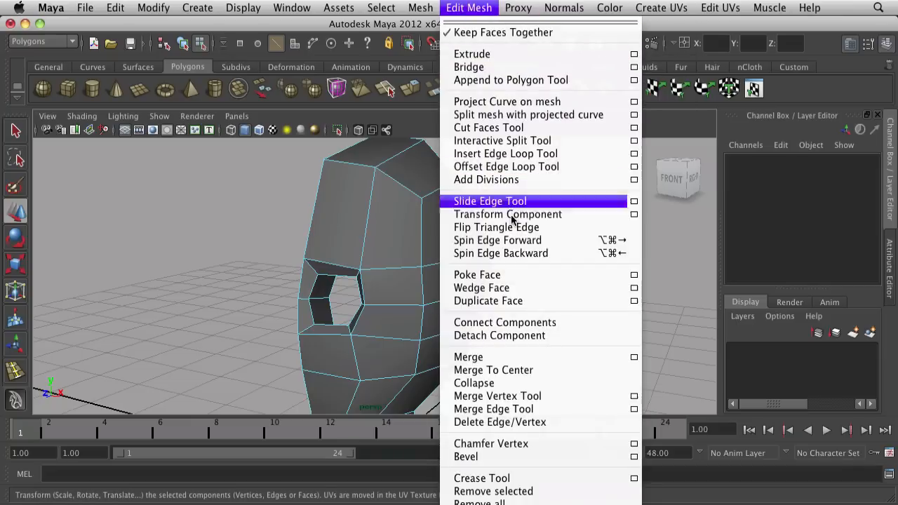
click(515, 141)
scroll(344, 277, up, 4)
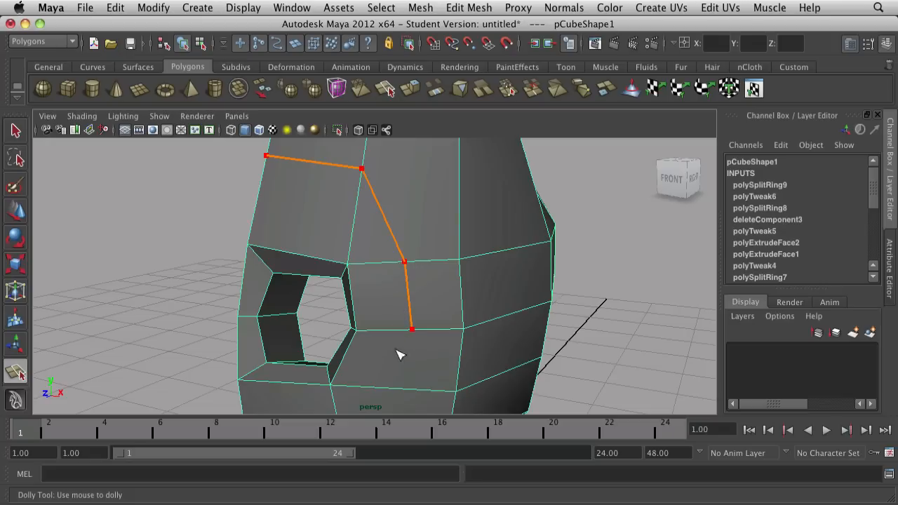
scroll(378, 391, down, 3)
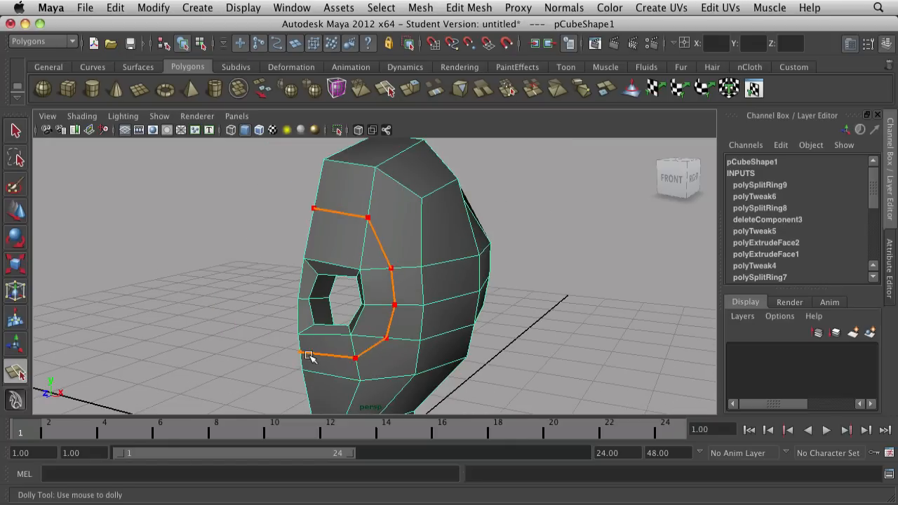
key(w)
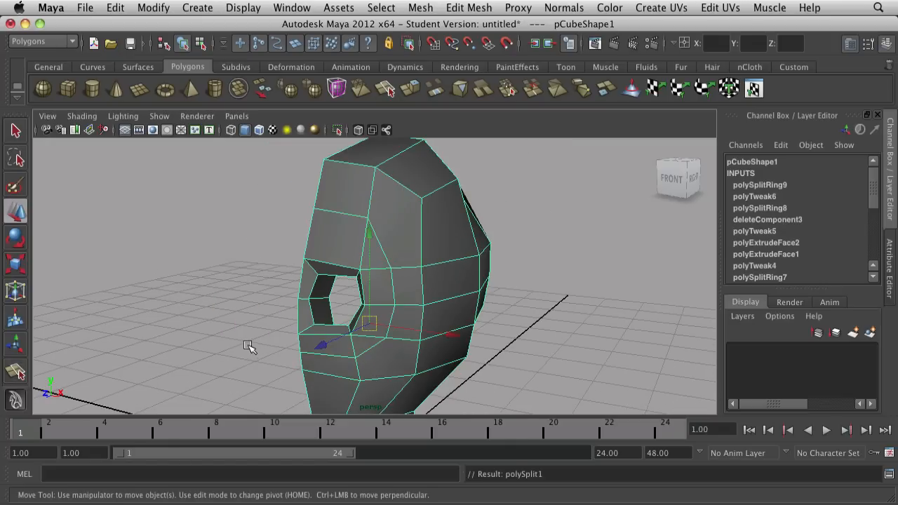
- Pull the two vertices of the new edge line above the eye socket forward to form a brow, and show the mesh smoothed
scroll(297, 305, up, 4)
alt+middle_drag(306, 331, 352, 328)
alt+drag(352, 327, 368, 327)
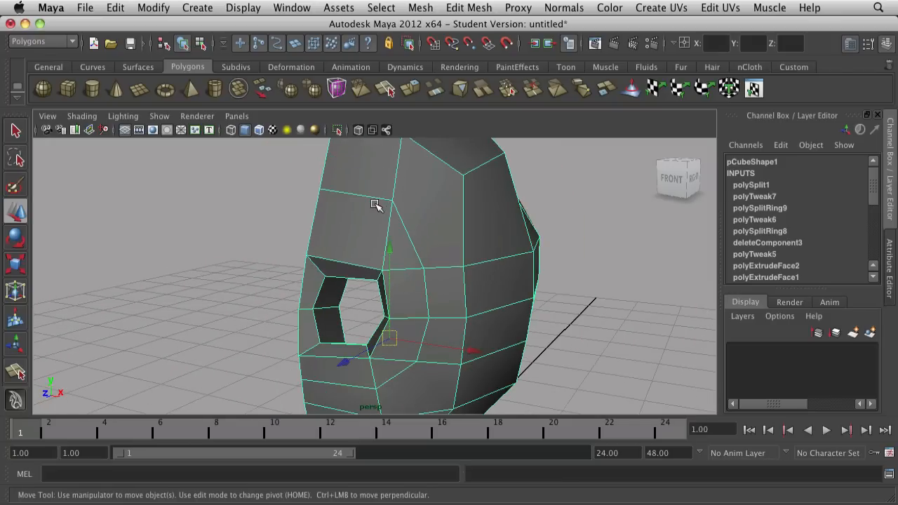
right_drag(376, 204, 363, 205)
click(401, 204)
click(395, 201)
shift+click(321, 191)
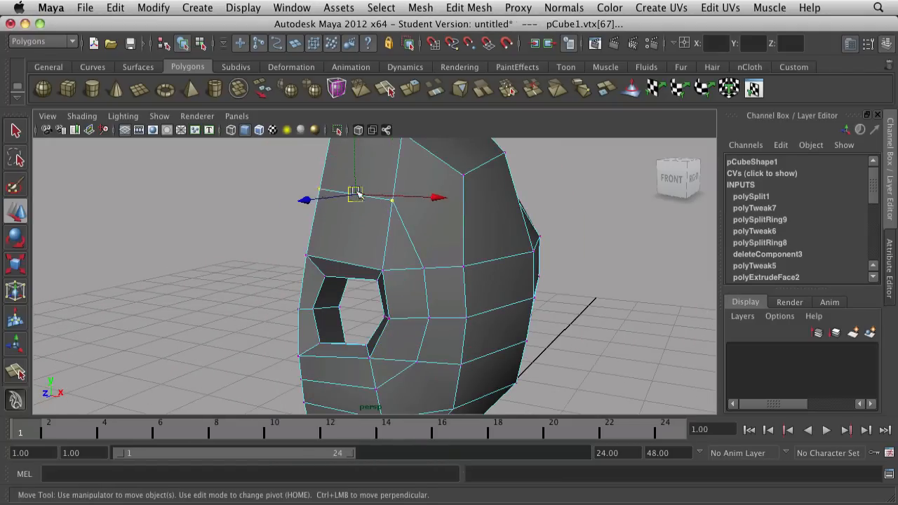
scroll(388, 192, down, 3)
drag(360, 176, 279, 278)
key(3)
drag(204, 232, 140, 234)
- Try to pull the new edge line's vertices beside and below the eye socket forward
alt+drag(218, 282, 347, 336)
scroll(348, 326, up, 3)
click(351, 247)
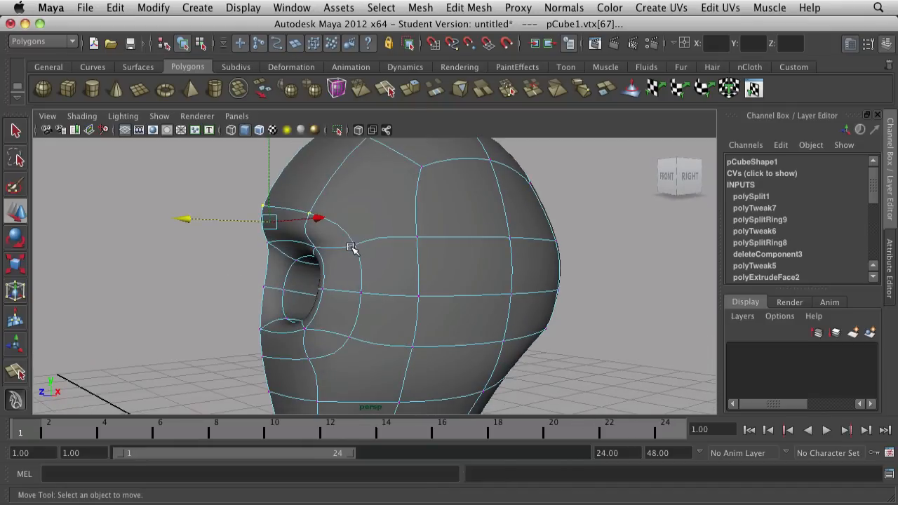
click(358, 244)
shift+click(358, 295)
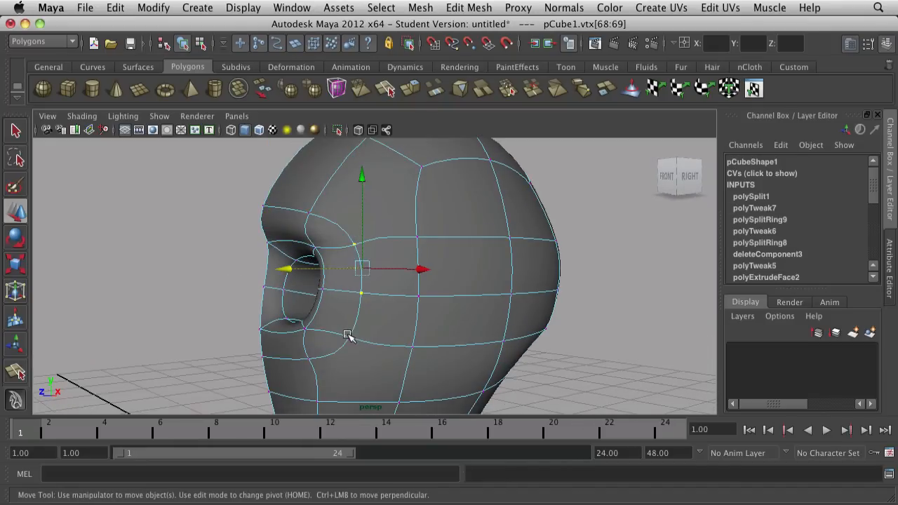
shift+click(349, 338)
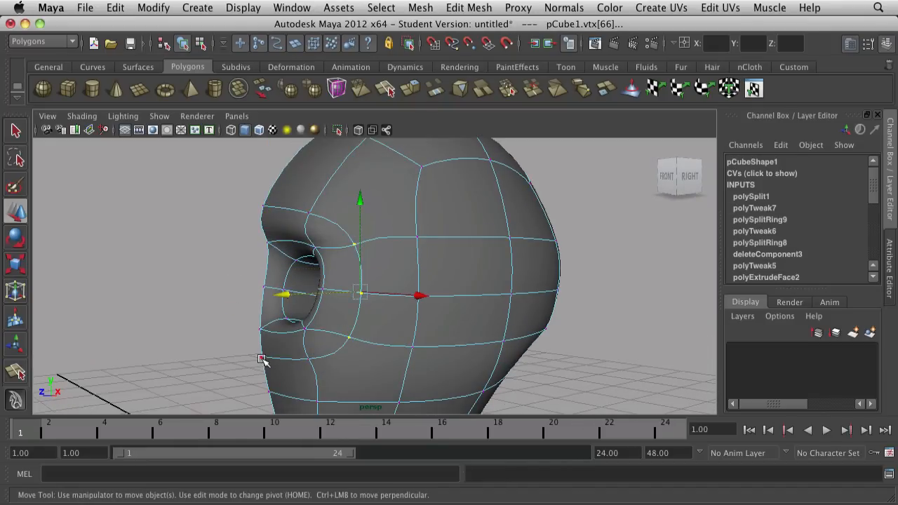
alt+drag(305, 363, 153, 303)
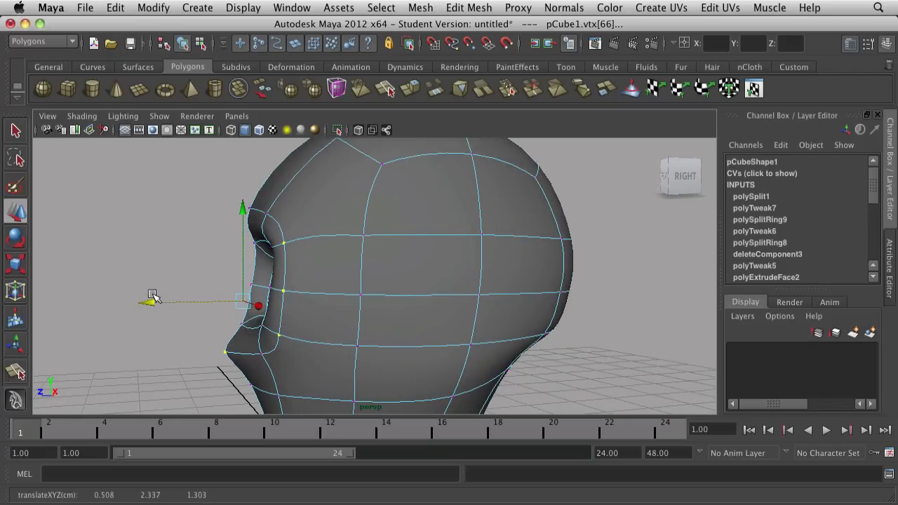
key(z)
click(258, 337)
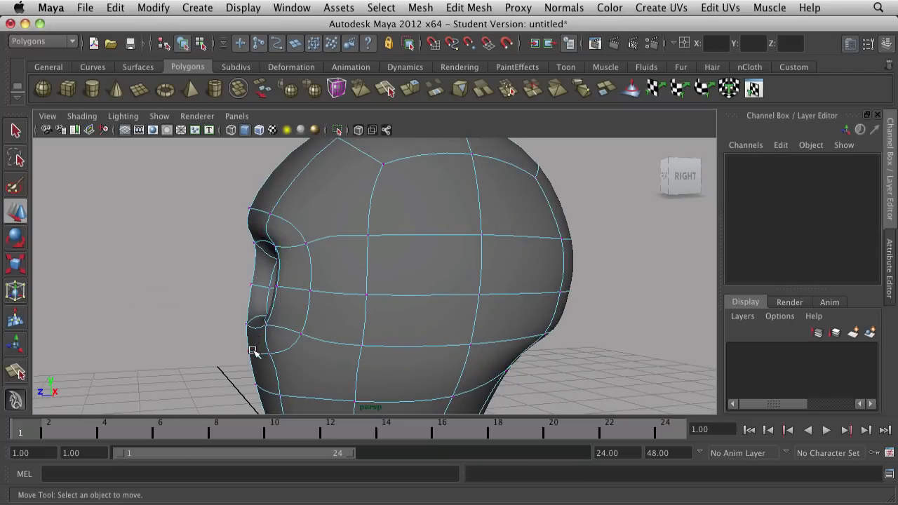
- Push the vertices along the eye socket's inner, lower and outer edges back into the head, keeping the brow in front of them
click(267, 324)
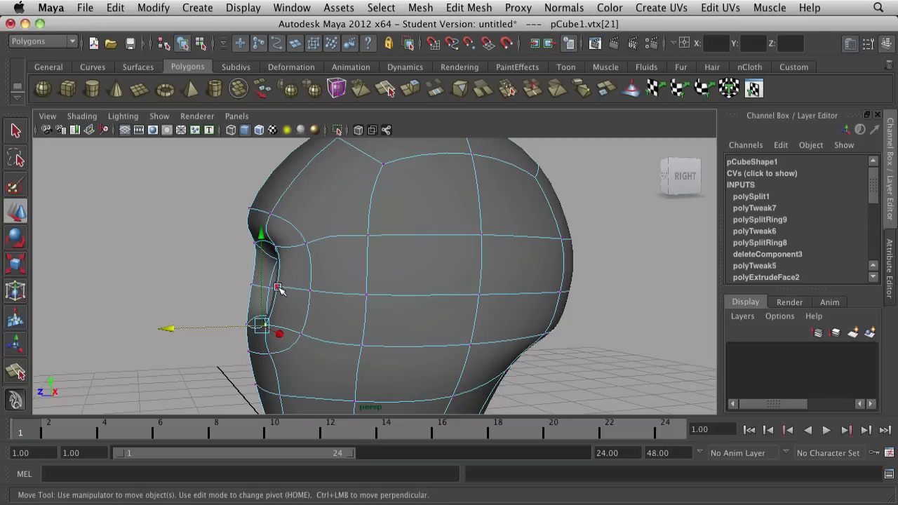
shift+click(279, 289)
alt+drag(279, 289, 318, 370)
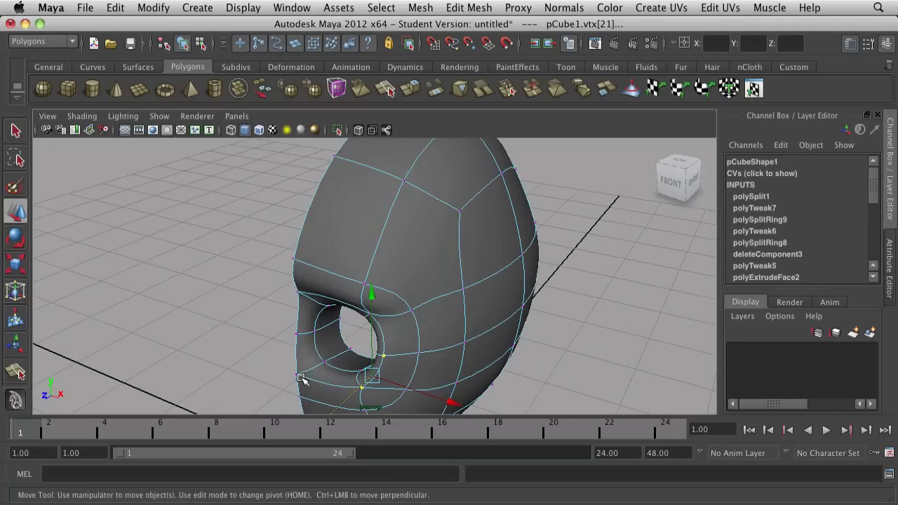
shift+click(324, 364)
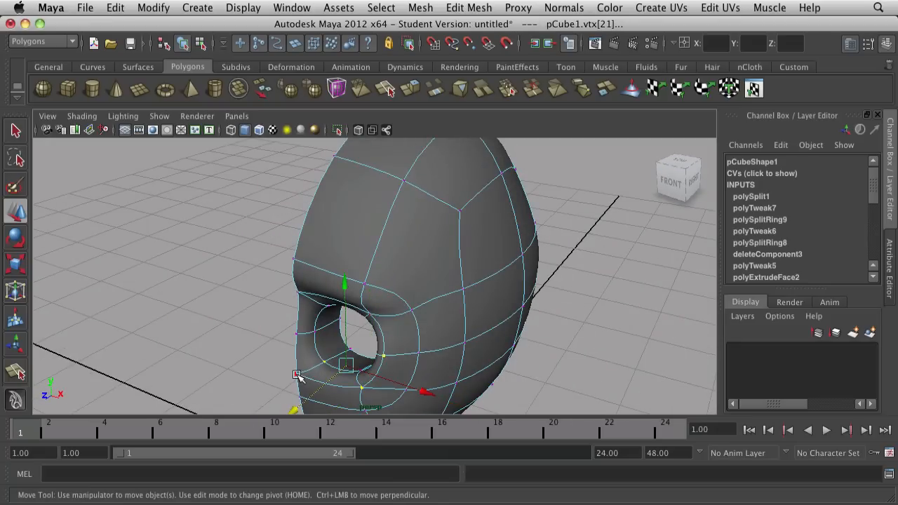
shift+click(297, 375)
alt+drag(271, 390, 410, 368)
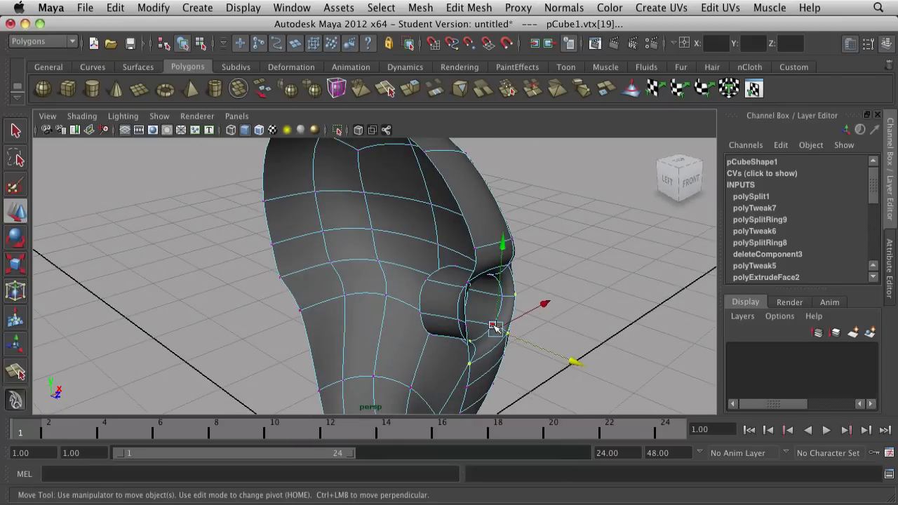
click(495, 327)
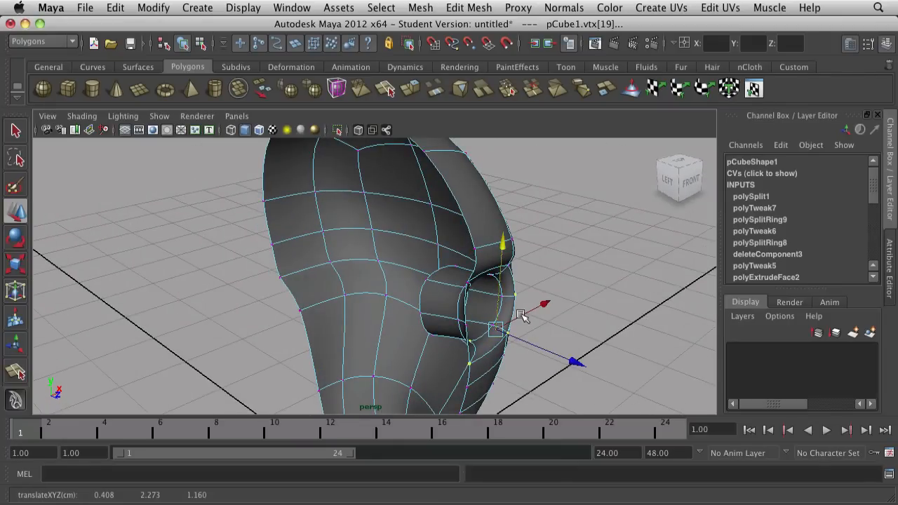
shift+click(502, 296)
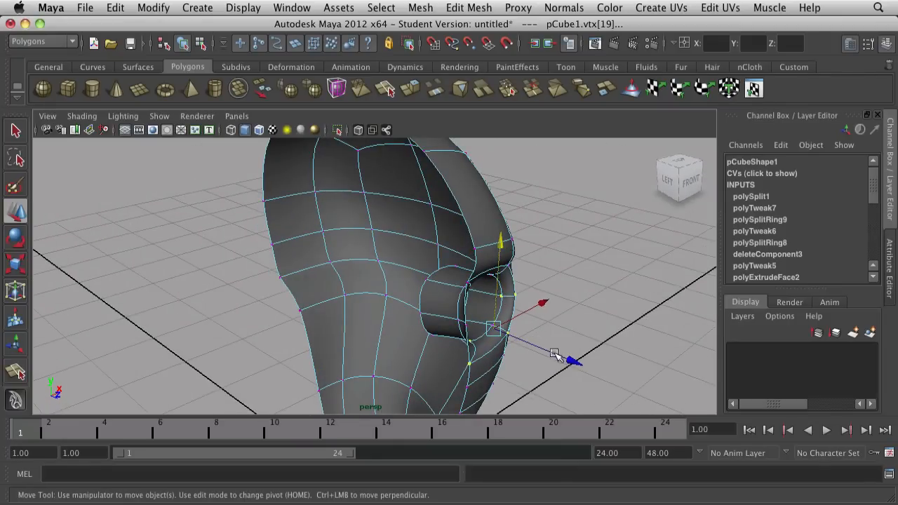
alt+right_drag(511, 329, 558, 380)
alt+middle_drag(550, 364, 397, 288)
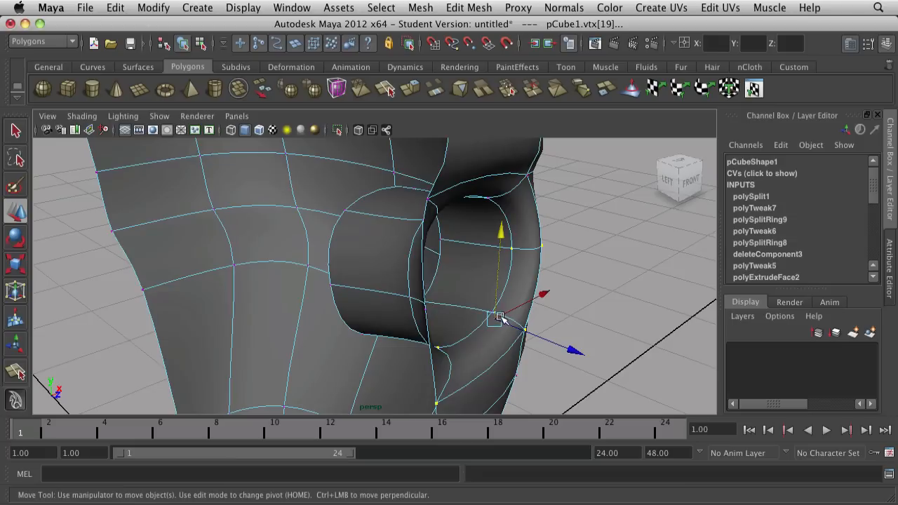
click(494, 316)
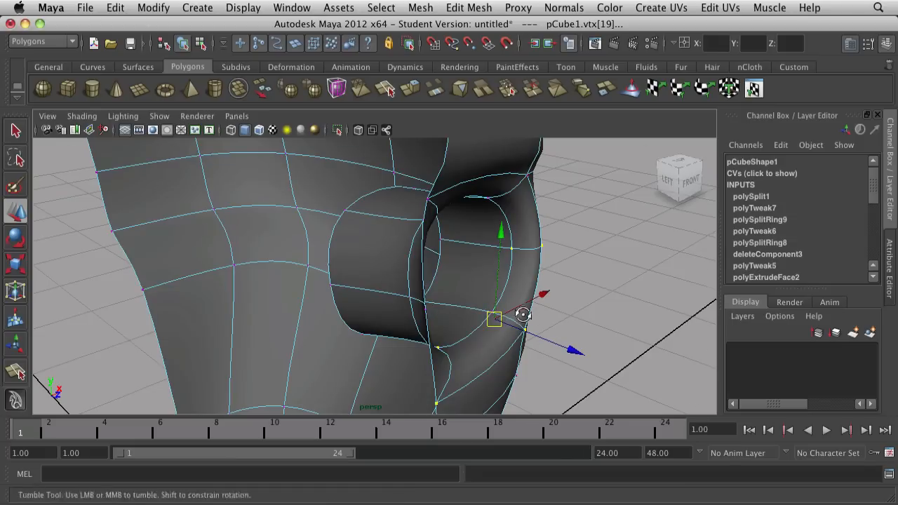
alt+drag(516, 313, 315, 369)
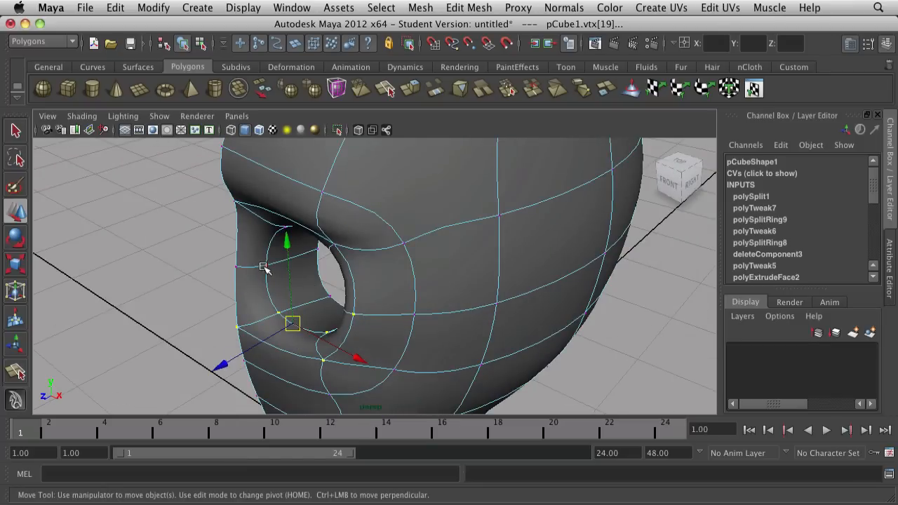
shift+click(237, 267)
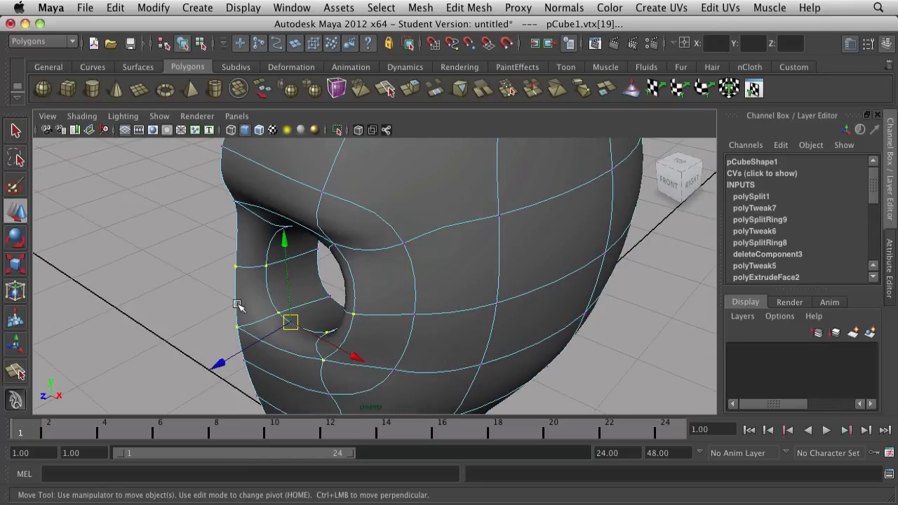
drag(224, 364, 173, 344)
click(173, 344)
- Move the two vertices just below the eye socket inward toward the center line, and show the mesh unsmoothed
scroll(293, 355, down, 5)
alt+drag(293, 356, 339, 285)
click(380, 284)
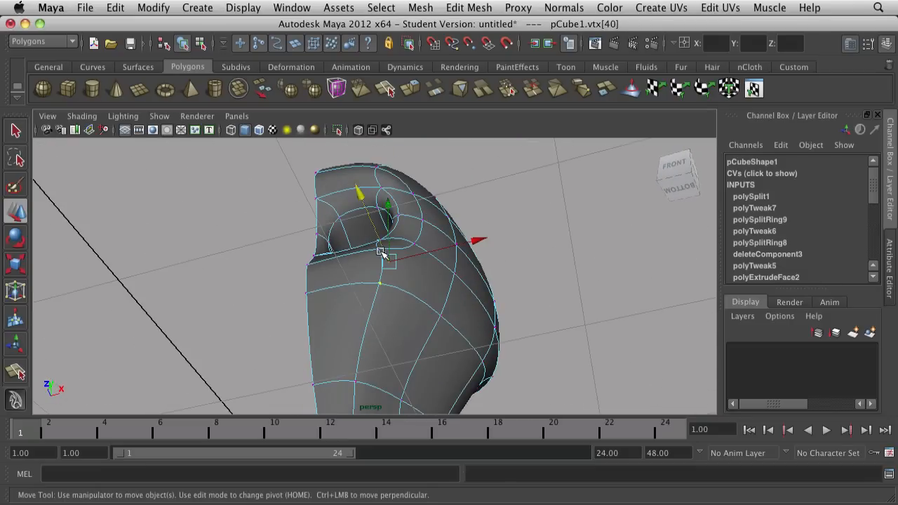
shift+click(380, 250)
drag(460, 230, 436, 230)
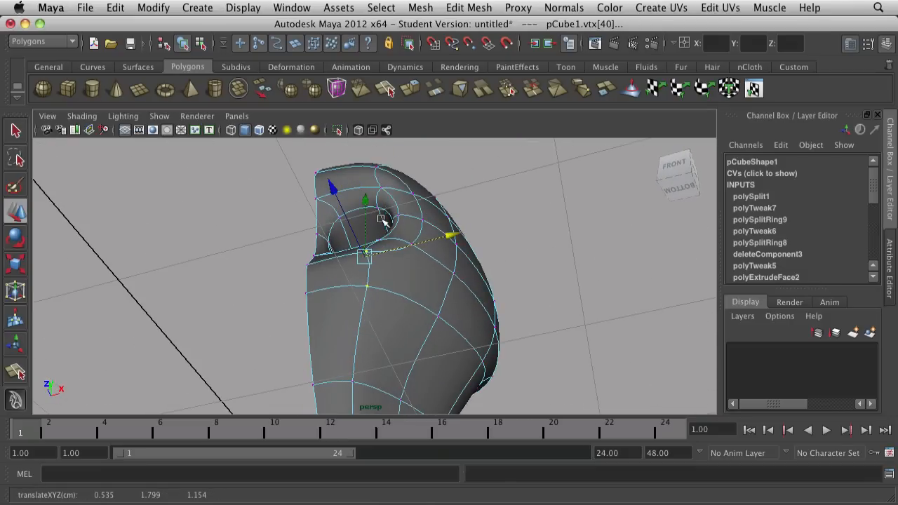
alt+drag(380, 255, 404, 192)
scroll(510, 215, down, 5)
alt+drag(447, 257, 375, 353)
key(1)
click(551, 326)
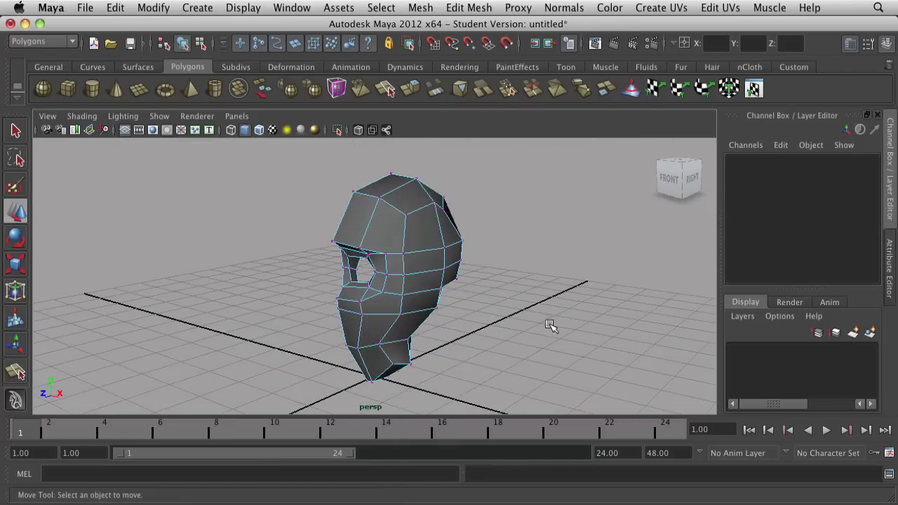
- Push the horizontal row of vertices beside the eye socket's outer corner back along the side of the head
alt+drag(549, 325, 365, 257)
scroll(358, 269, up, 5)
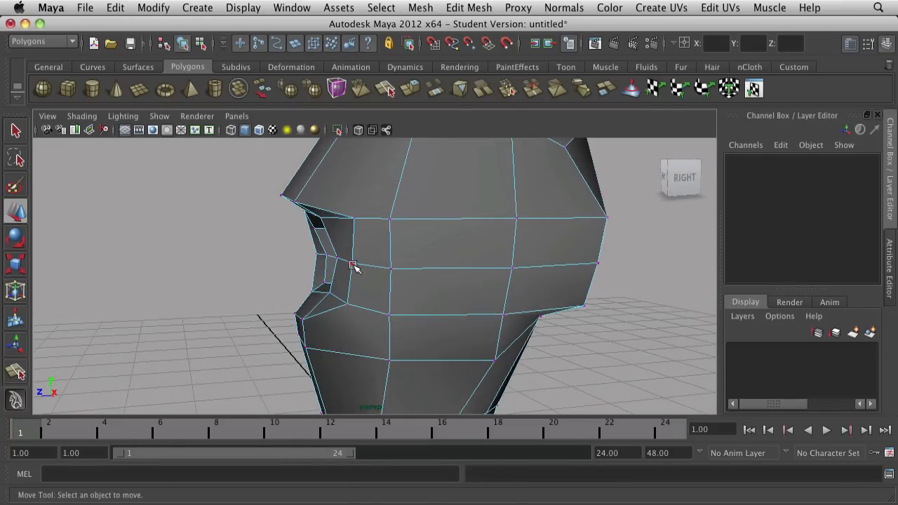
click(353, 267)
shift+click(393, 268)
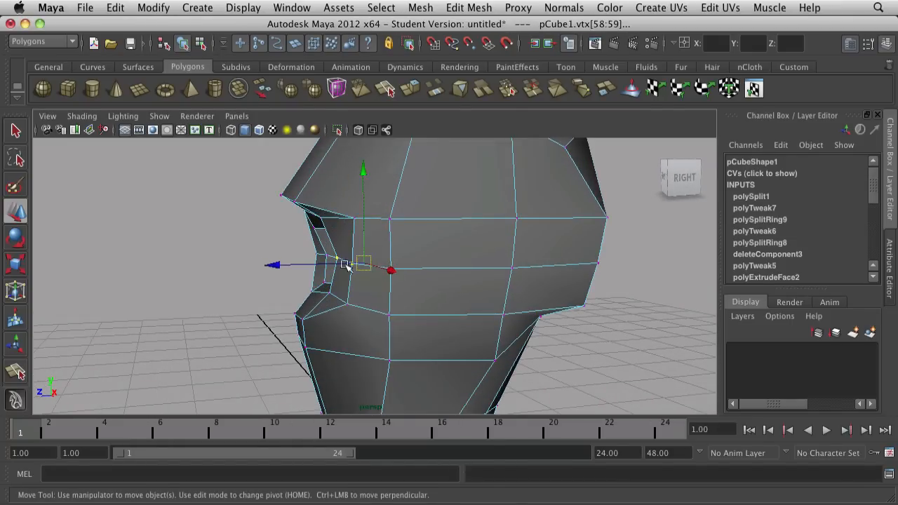
drag(283, 264, 303, 264)
scroll(516, 305, down, 3)
click(512, 344)
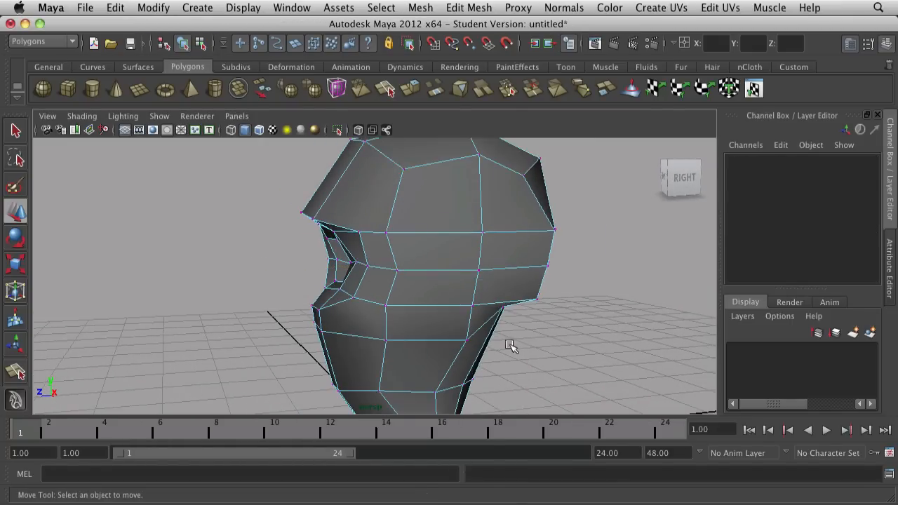
- Reposition the outer cheek vertex below the eye socket and the jaw vertex beneath it, and show the mesh smoothed in object mode
alt+drag(511, 344, 399, 346)
click(364, 336)
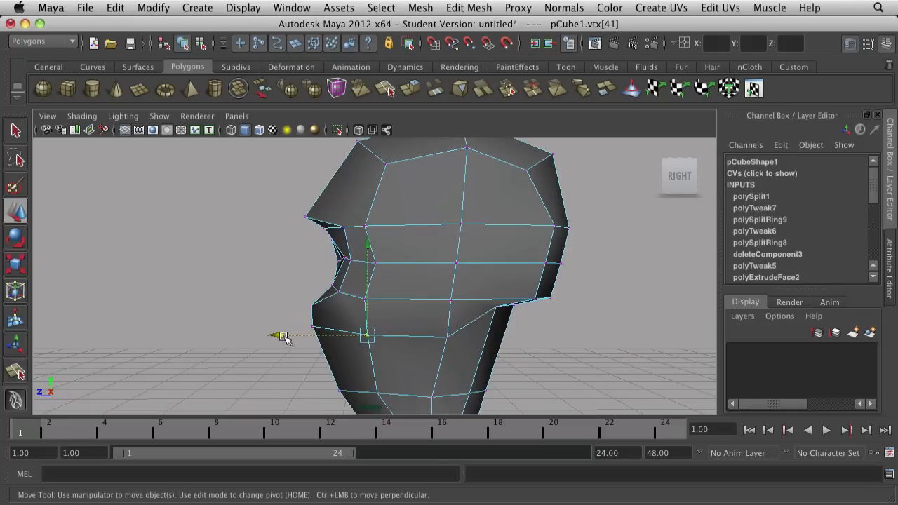
drag(283, 336, 400, 341)
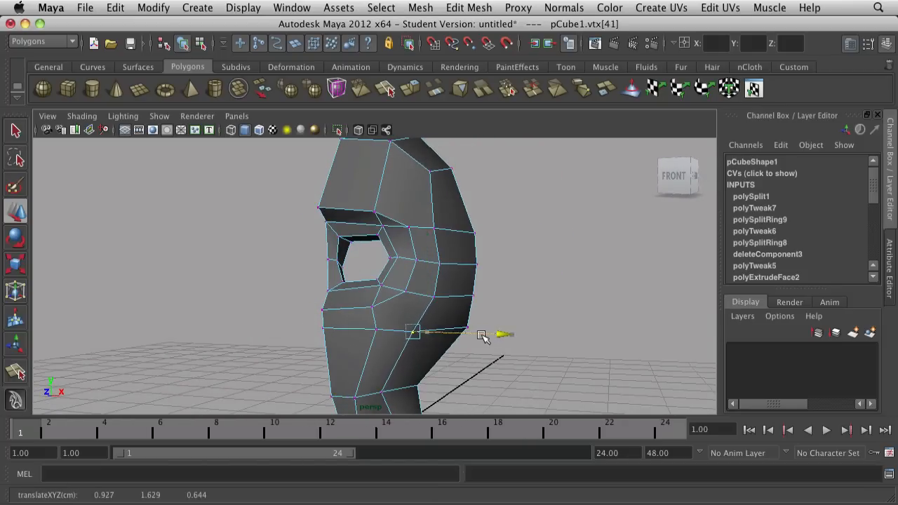
scroll(486, 337, down, 5)
alt+drag(487, 337, 517, 344)
scroll(475, 362, up, 2)
click(473, 363)
alt+drag(409, 382, 436, 368)
click(382, 369)
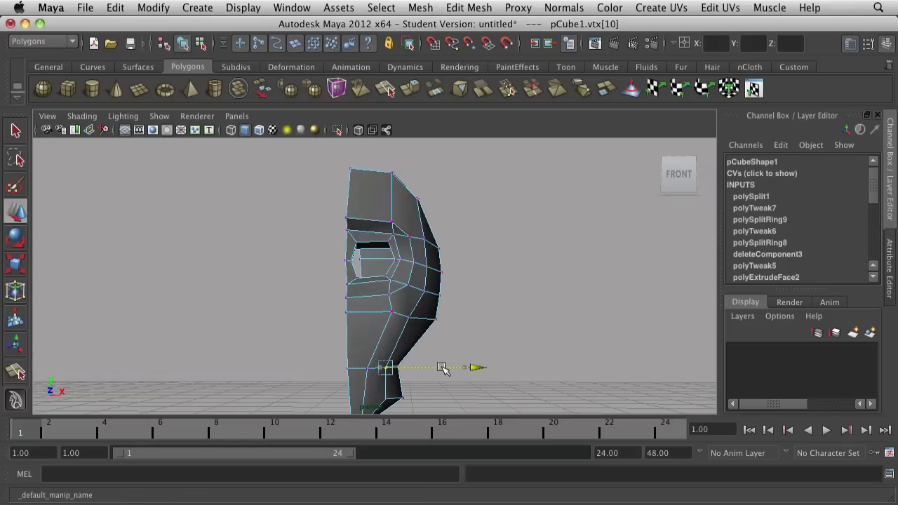
click(522, 367)
alt+drag(521, 367, 385, 317)
right_drag(381, 259, 428, 240)
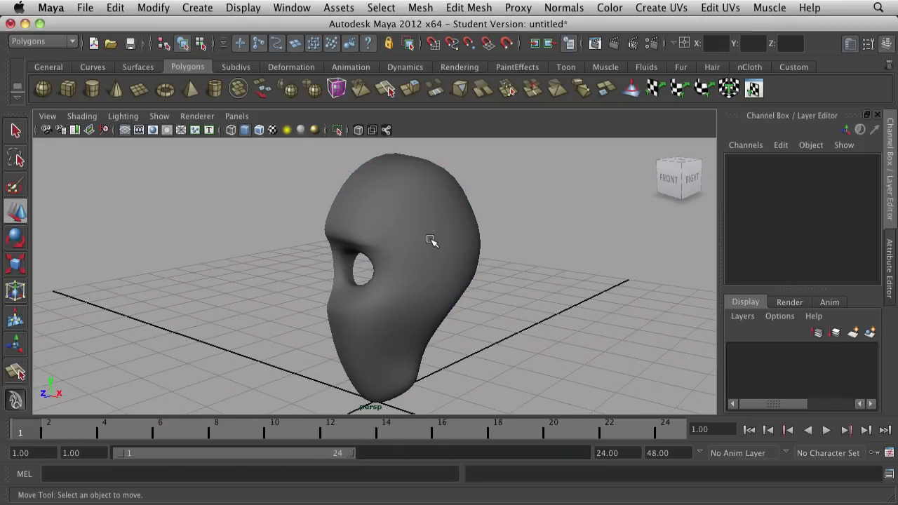
- Return to vertex editing and move the vertex on the eye socket's lower rim slightly down and back
scroll(461, 294, down, 2)
mouse_move(421, 356)
alt+mouse_down()
mouse_move(357, 353)
mouse_move(399, 358)
mouse_move(369, 323)
mouse_move(419, 357)
mouse_move(406, 353)
alt+mouse_up()
right_drag(393, 304, 371, 306)
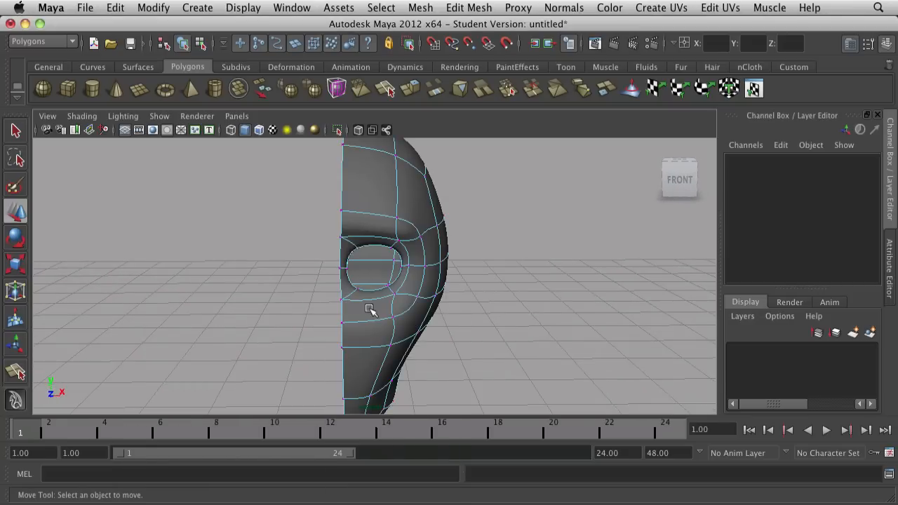
alt+drag(370, 306, 241, 311)
scroll(336, 308, up, 2)
click(346, 299)
click(226, 311)
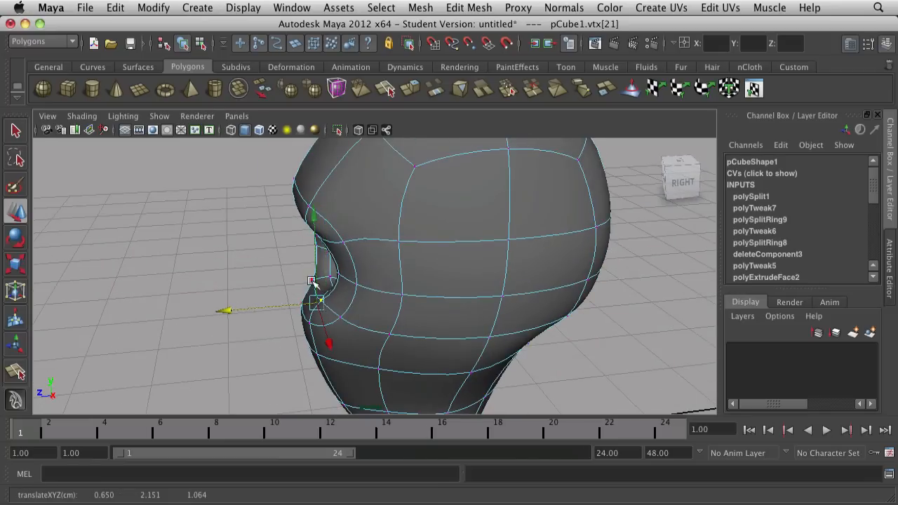
mouse_move(314, 251)
mouse_down()
mouse_move(315, 229)
mouse_move(324, 254)
mouse_up()
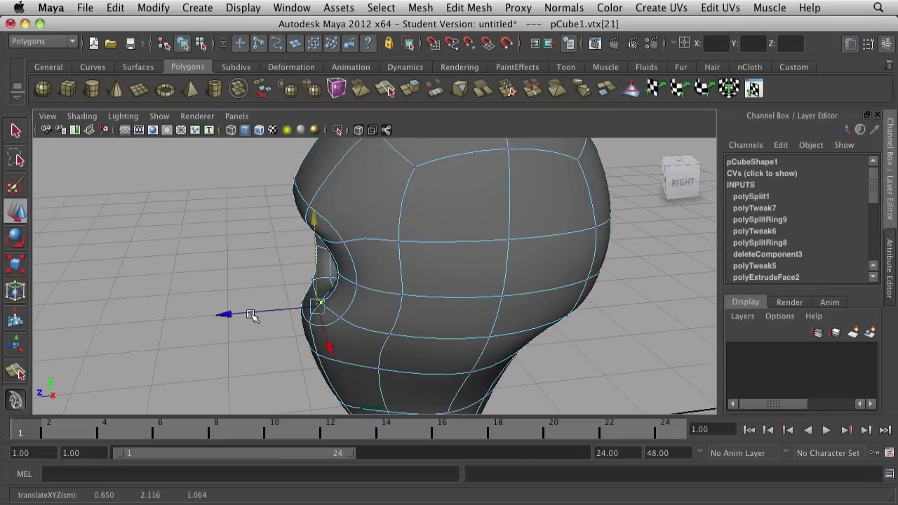
drag(249, 313, 265, 314)
click(218, 297)
alt+drag(218, 297, 350, 352)
- Draw a polygon sphere about 0.48 in radius on the grid beside the head as an eyeball
click(43, 89)
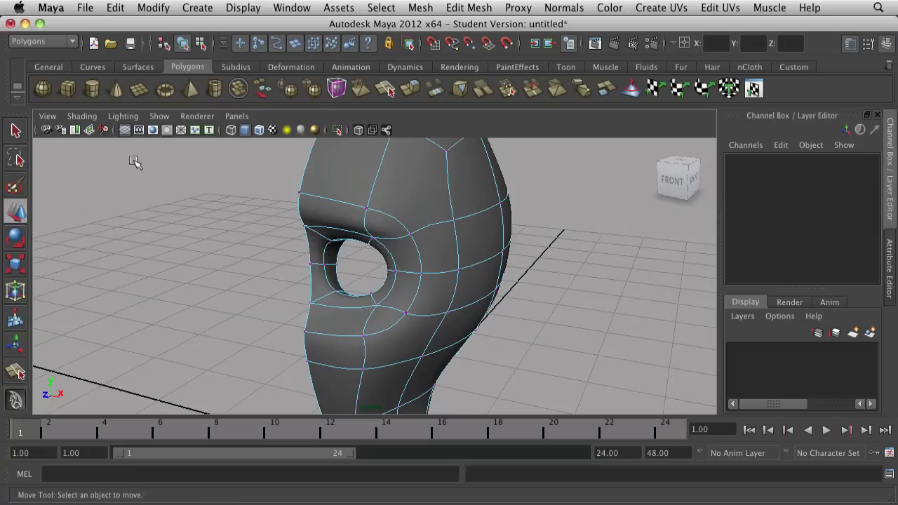
scroll(233, 299, down, 3)
mouse_move(236, 304)
mouse_down()
mouse_move(266, 327)
mouse_move(236, 302)
mouse_move(255, 303)
mouse_up()
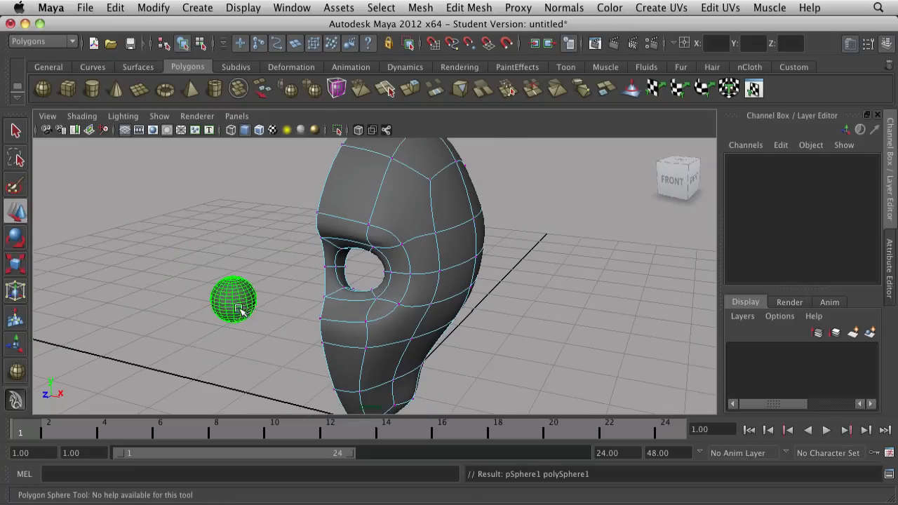
scroll(844, 249, down, 3)
scroll(831, 218, up, 3)
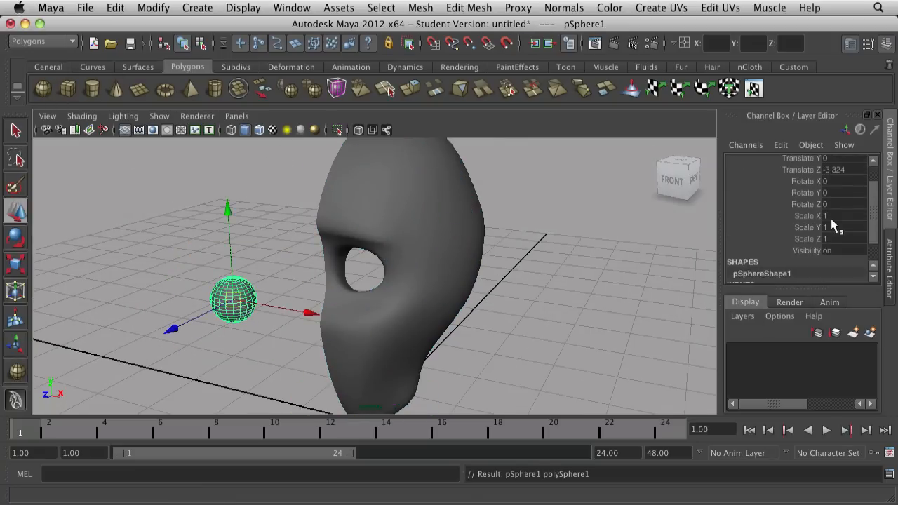
- Set the sphere's axis and height subdivisions to 10 each
scroll(834, 202, down, 3)
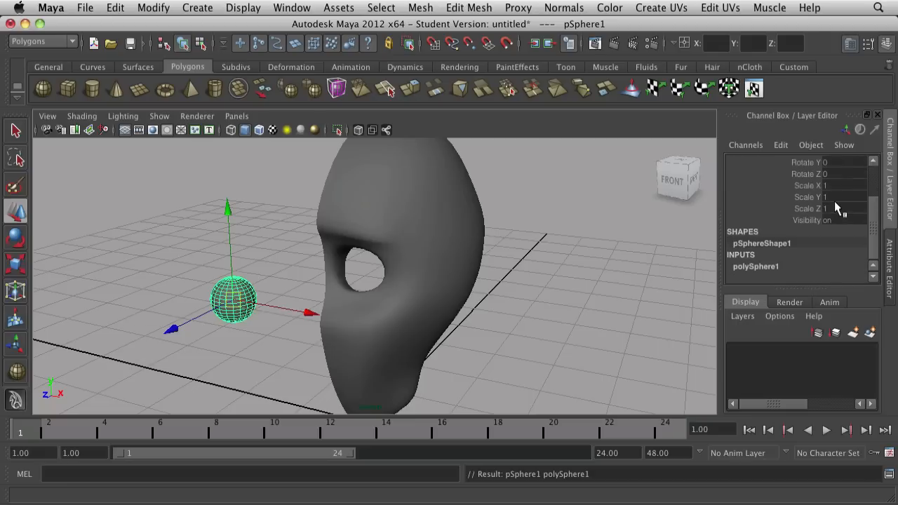
click(751, 266)
scroll(814, 242, down, 3)
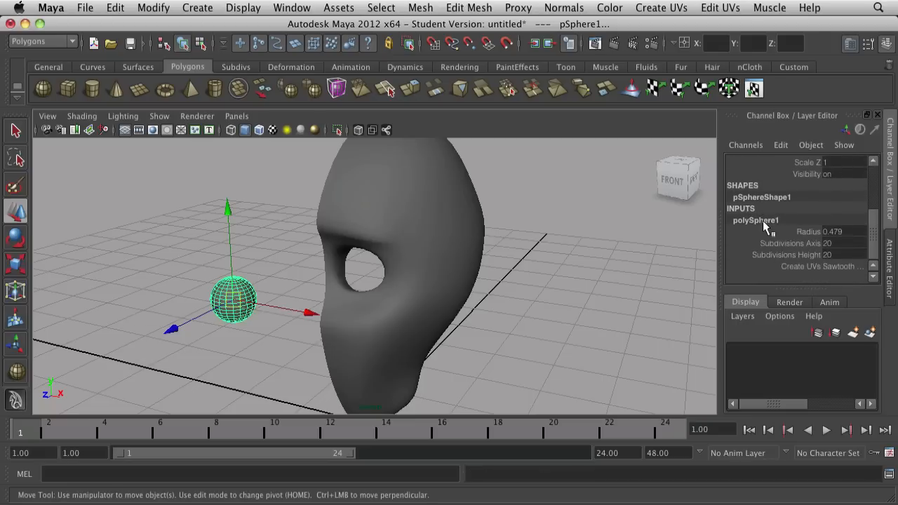
click(842, 243)
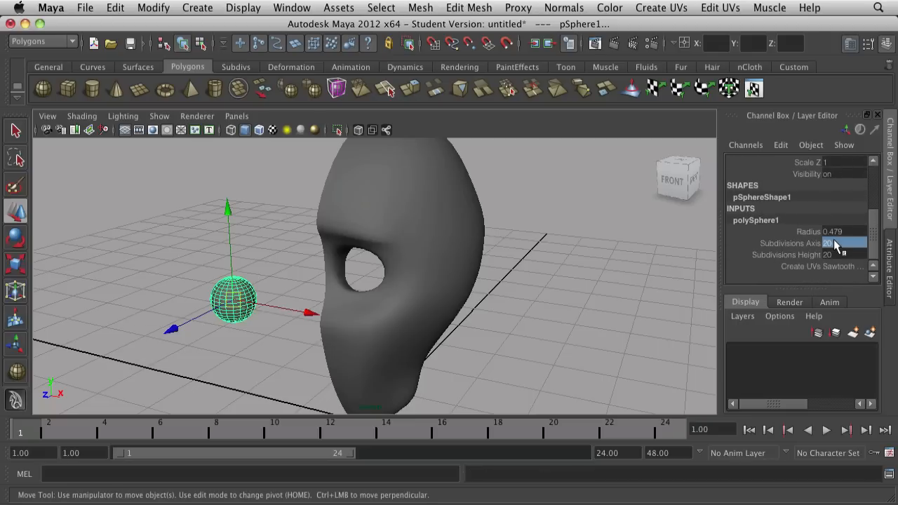
key(Tab)
text(10)
key(Return)
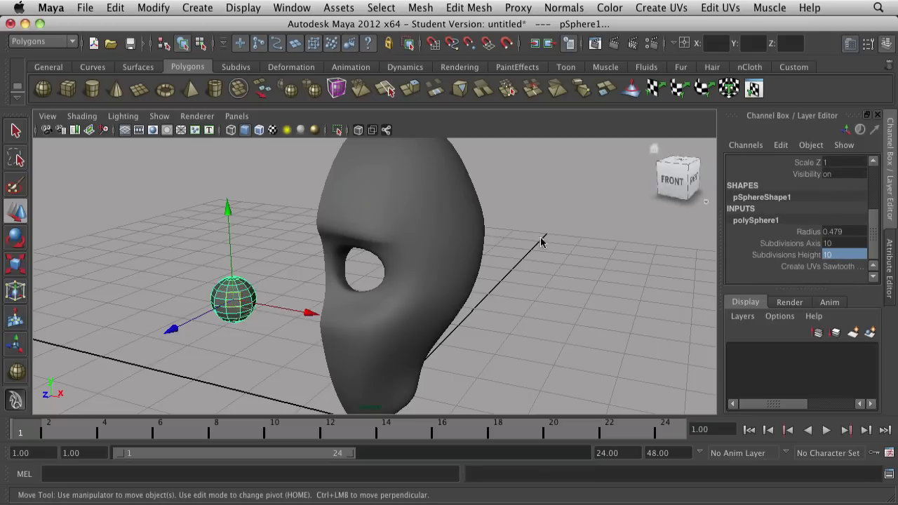
- Move the sphere into the eye socket in the orthographic views, to about X 0.416, Y 2.296 and Z 0.629
scroll(226, 294, up, 3)
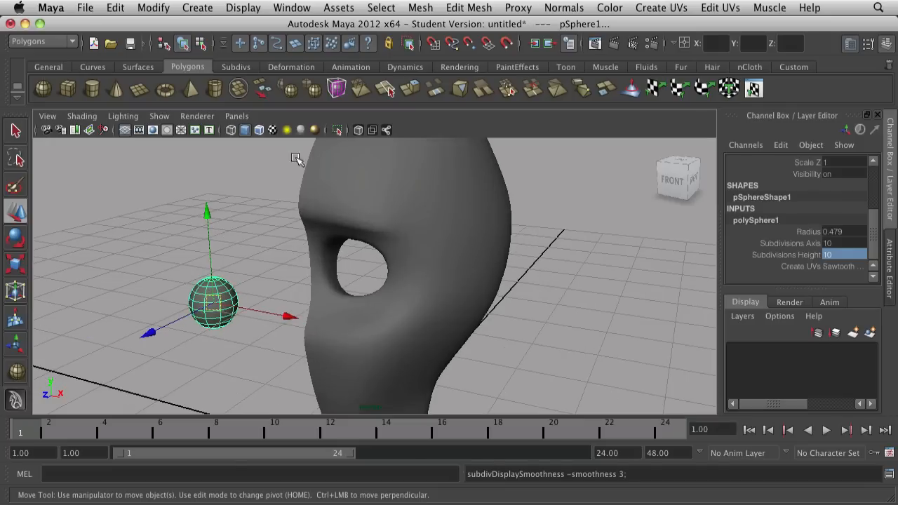
click(261, 277)
alt+drag(260, 278, 245, 295)
click(243, 296)
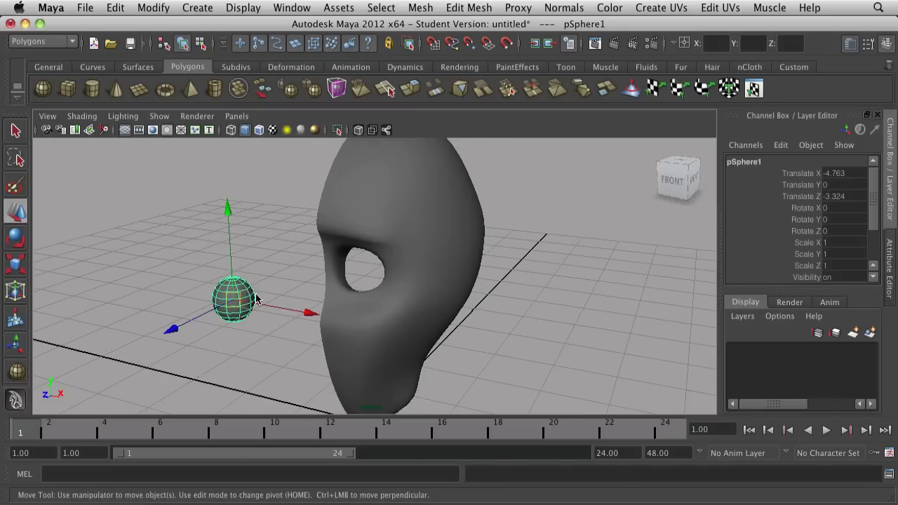
key(space)
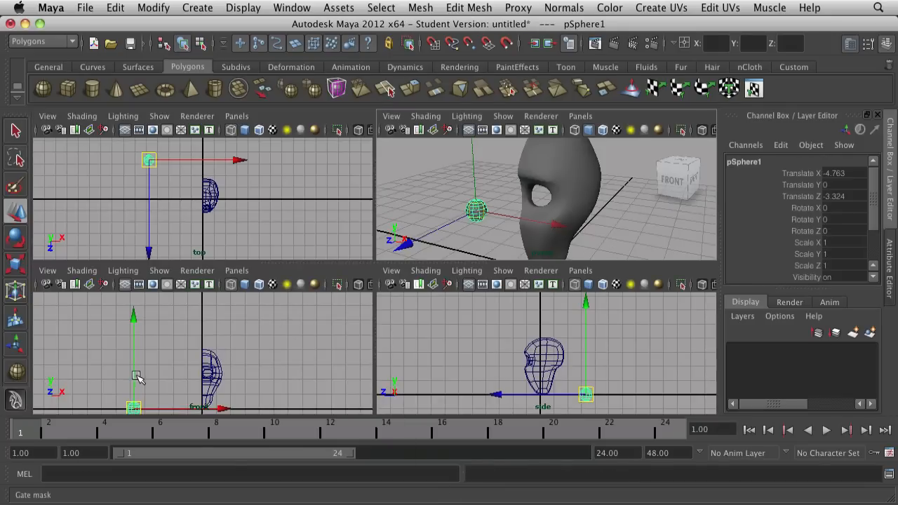
drag(137, 402, 208, 374)
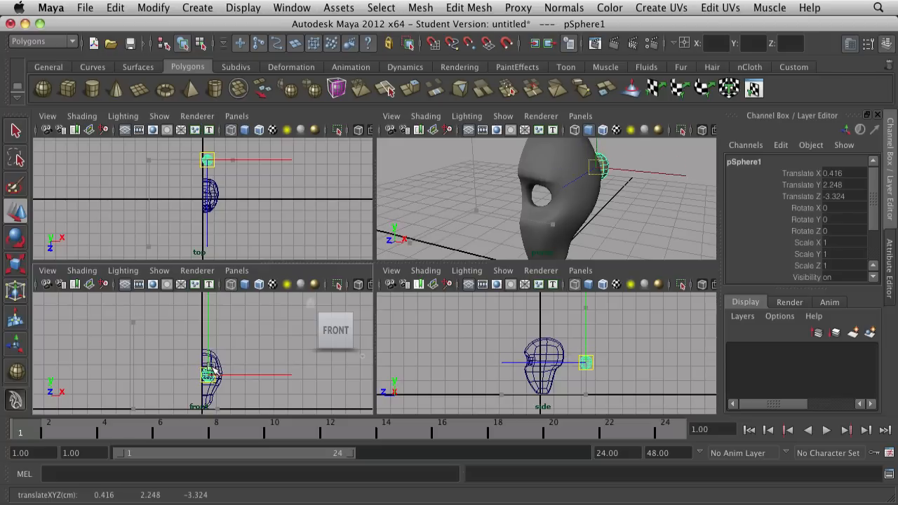
drag(493, 365, 440, 365)
scroll(649, 377, up, 10)
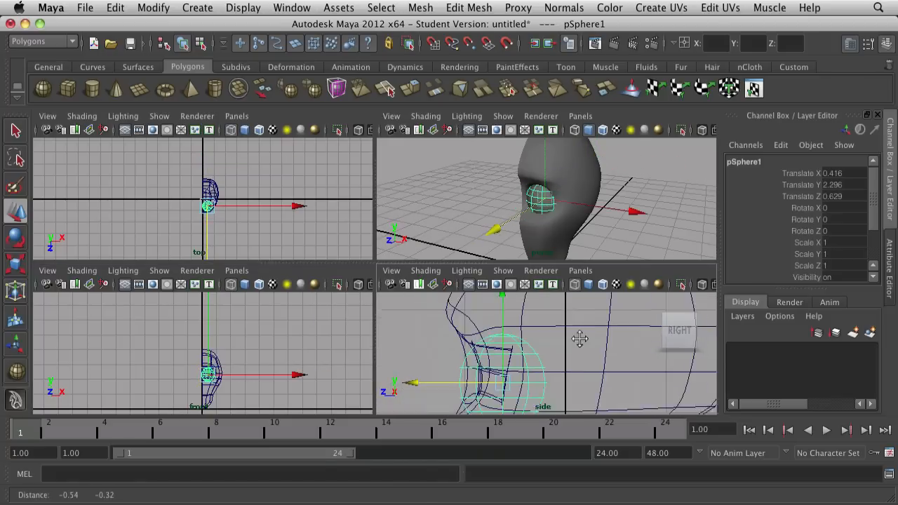
- Stretch the eyeball sphere along its Z axis to a scale of about 1.139 in the side view
key(r)
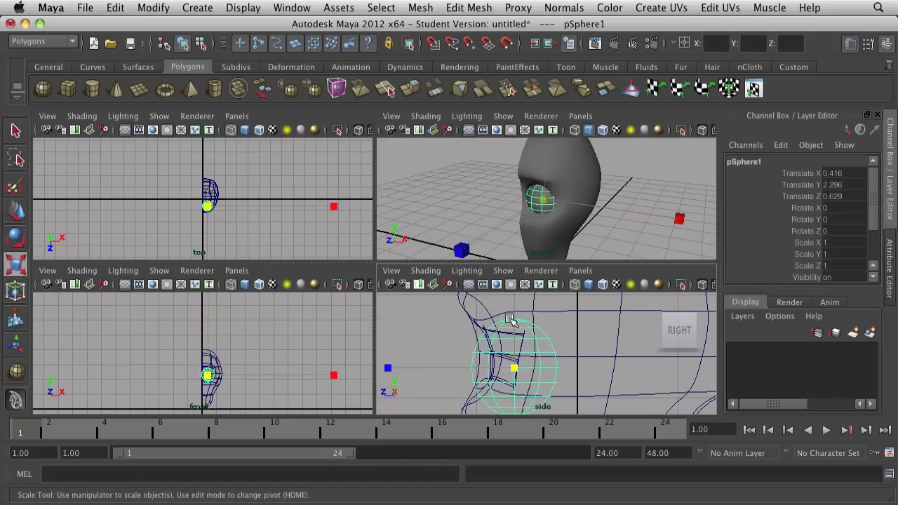
drag(391, 368, 373, 372)
scroll(554, 373, down, 5)
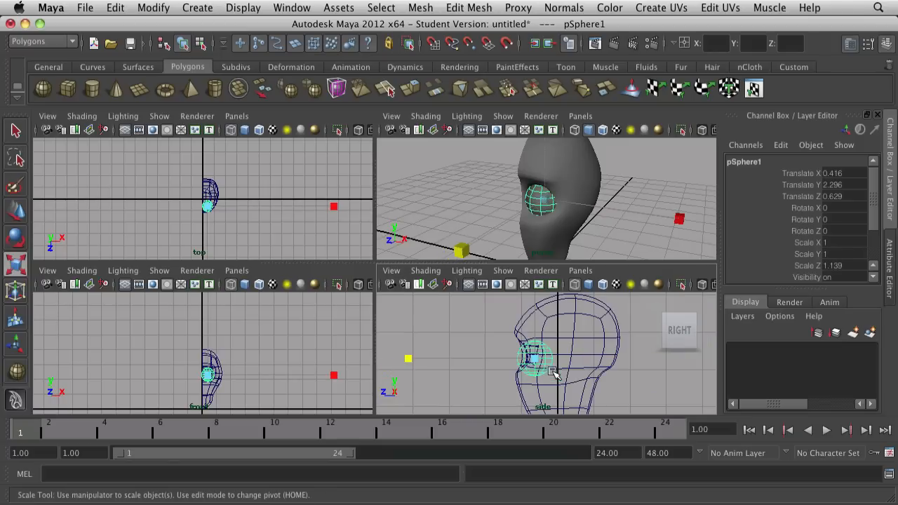
scroll(574, 370, up, 3)
- Try rotating the eyeball sphere to -90 degrees about Z, and undo the rotation
key(e)
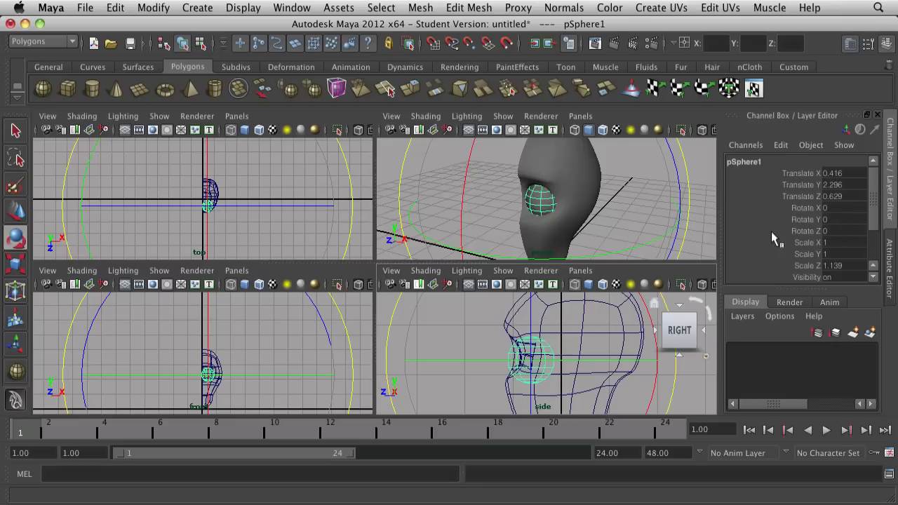
double_click(839, 232)
key(Return)
key(ctrl+z)
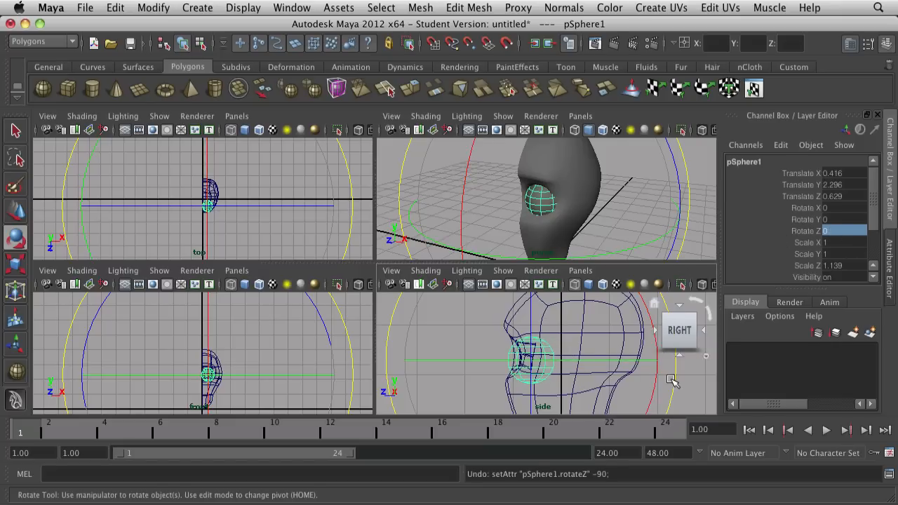
- Rotate the eyeball sphere to -90 degrees about X so that its pole faces forward
drag(672, 380, 679, 321)
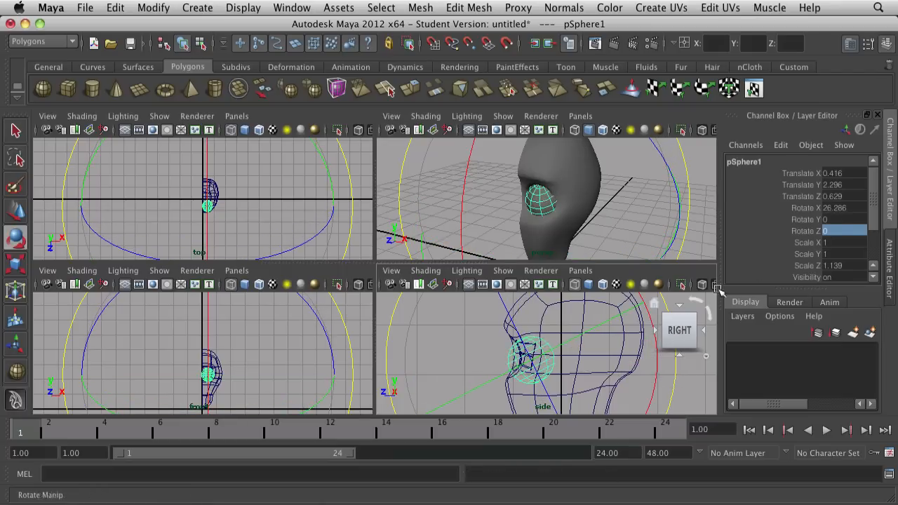
double_click(851, 206)
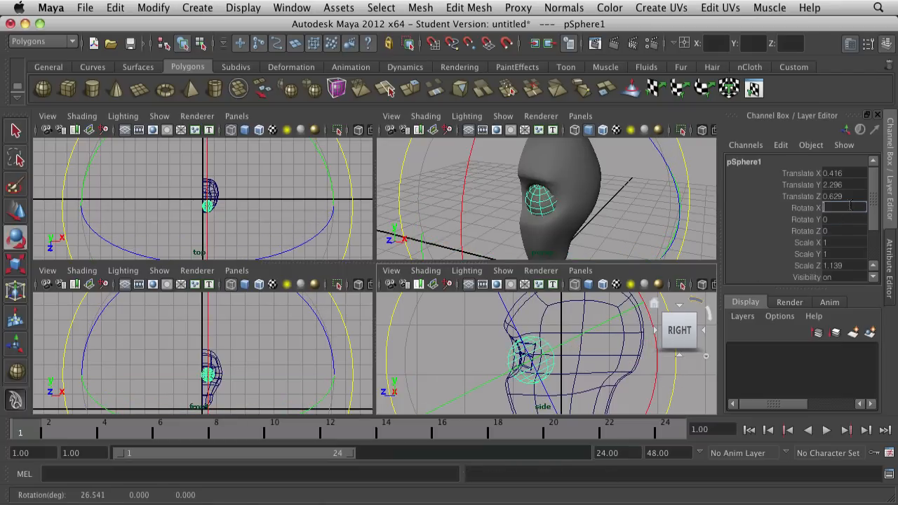
text(-90)
key(Return)
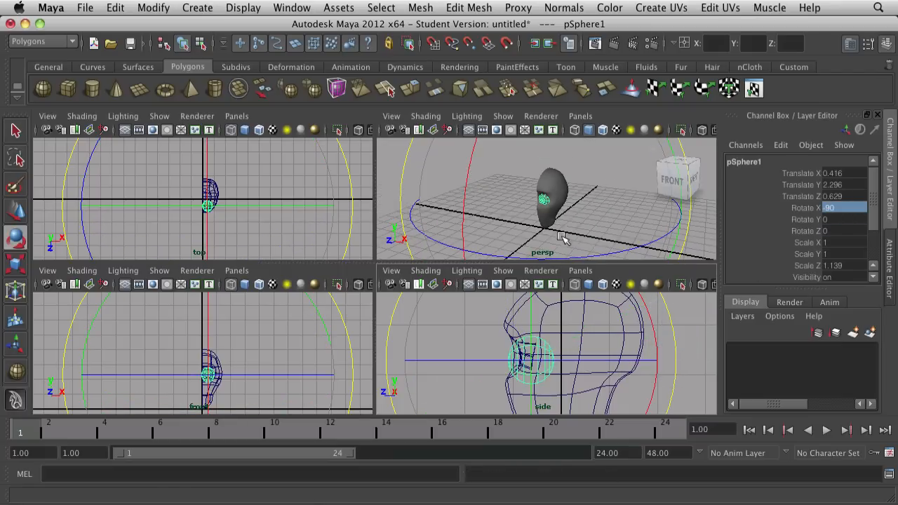
- Stretch the eyeball forward along its local Y axis to a scale of about 1.217
key(f)
alt+drag(571, 246, 588, 233)
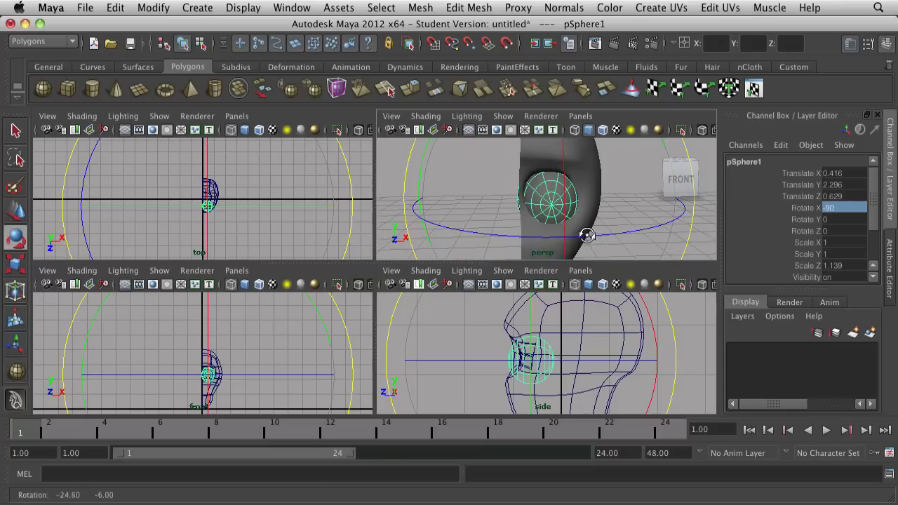
key(space)
alt+drag(538, 249, 342, 272)
key(r)
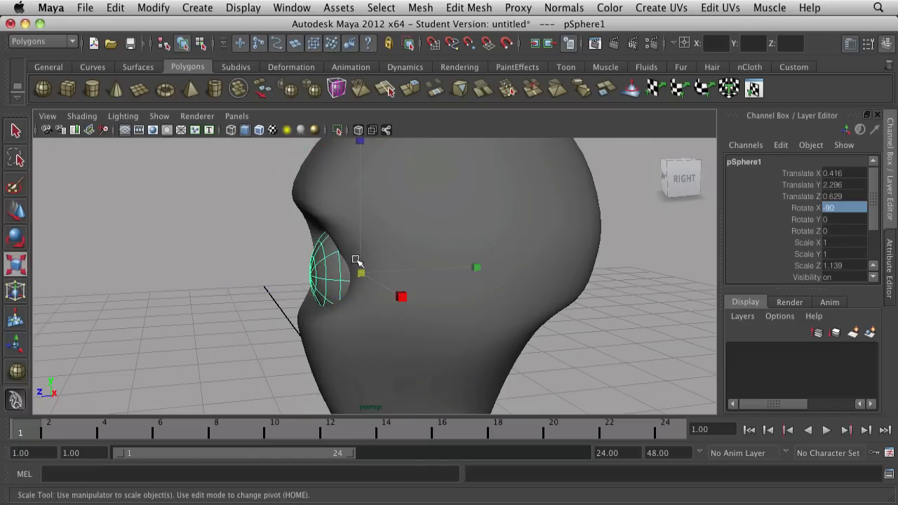
middle_drag(474, 267, 505, 267)
- Raise the eyeball within the socket to about Y 2.385 and deselect it
key(w)
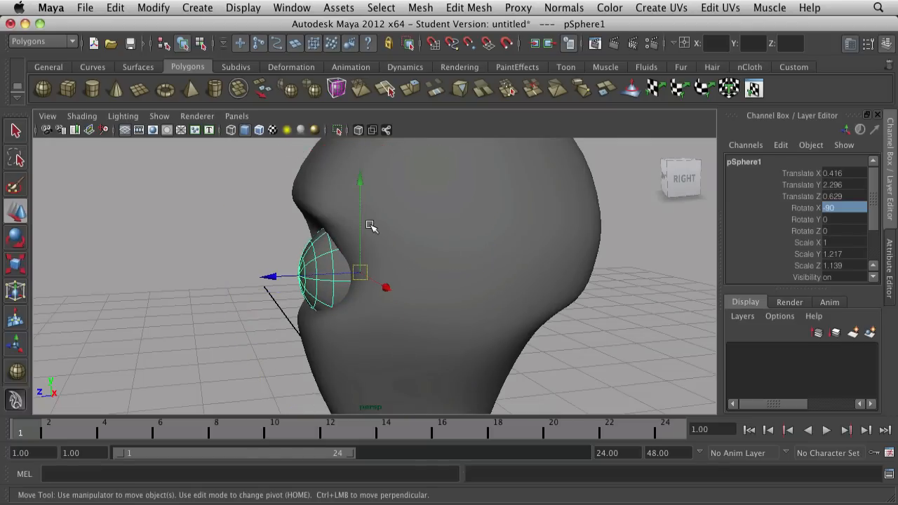
drag(360, 194, 360, 178)
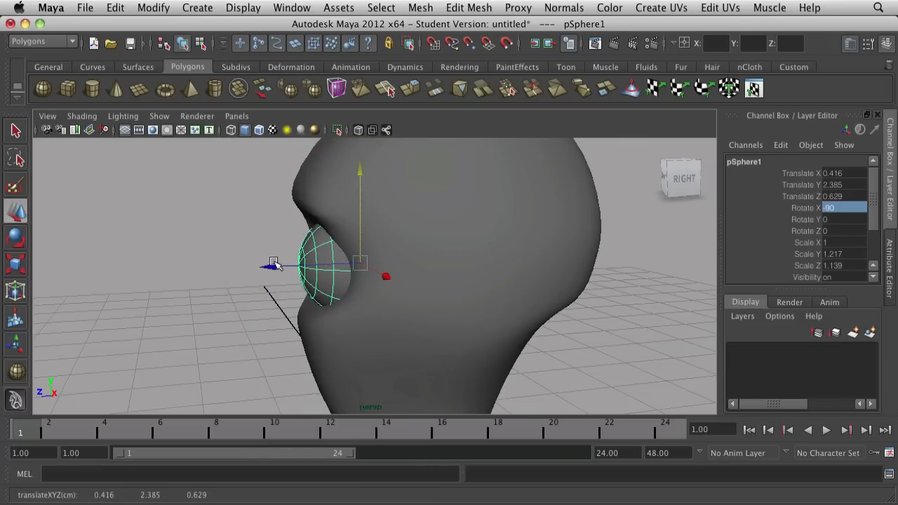
click(209, 283)
scroll(313, 337, down, 5)
alt+drag(313, 337, 386, 363)
scroll(379, 306, up, 5)
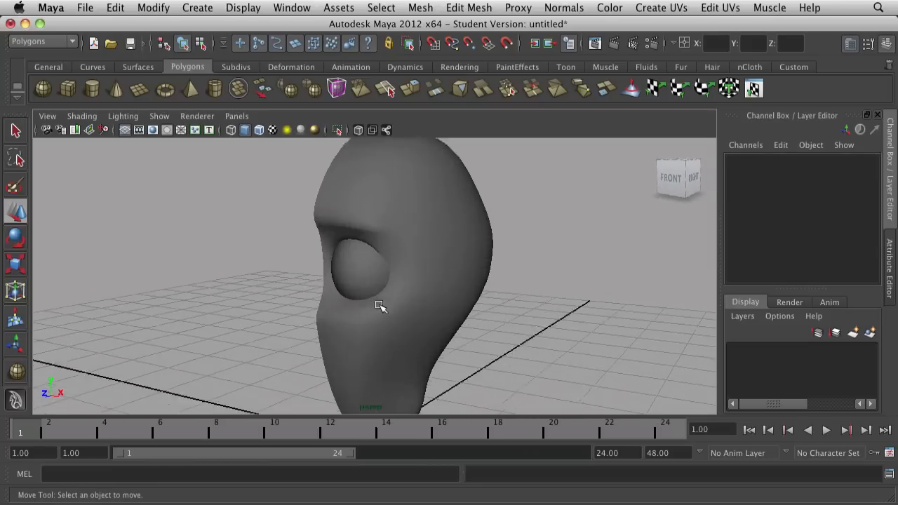
- Try inserting an edge loop in the head mesh just below the eye socket, and undo it
click(377, 327)
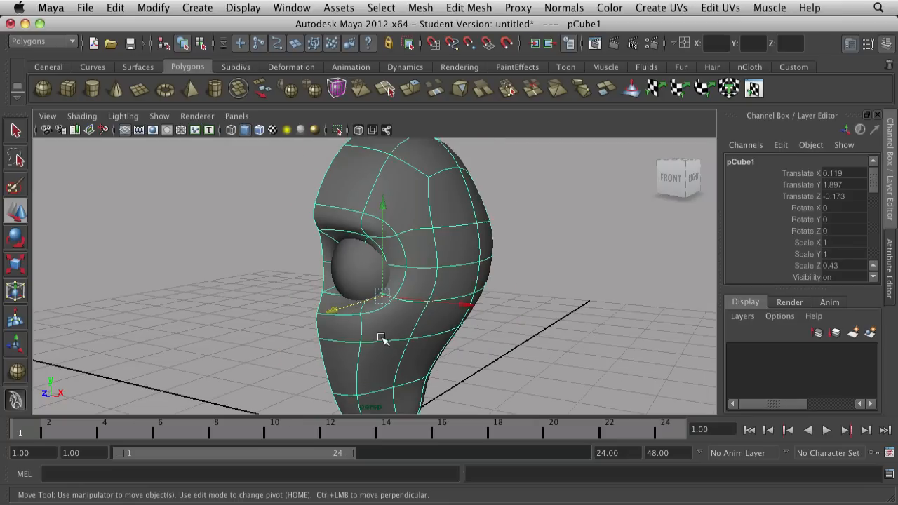
scroll(382, 335, up, 2)
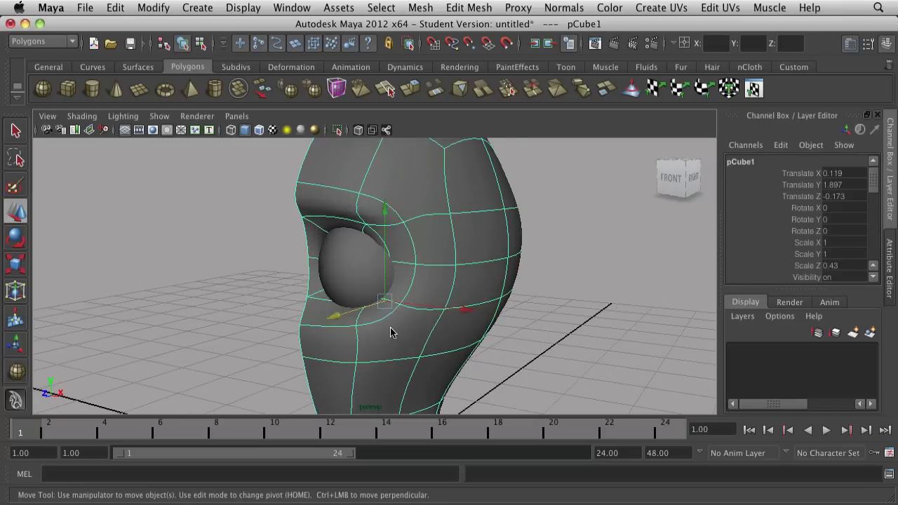
right_drag(391, 333, 335, 331)
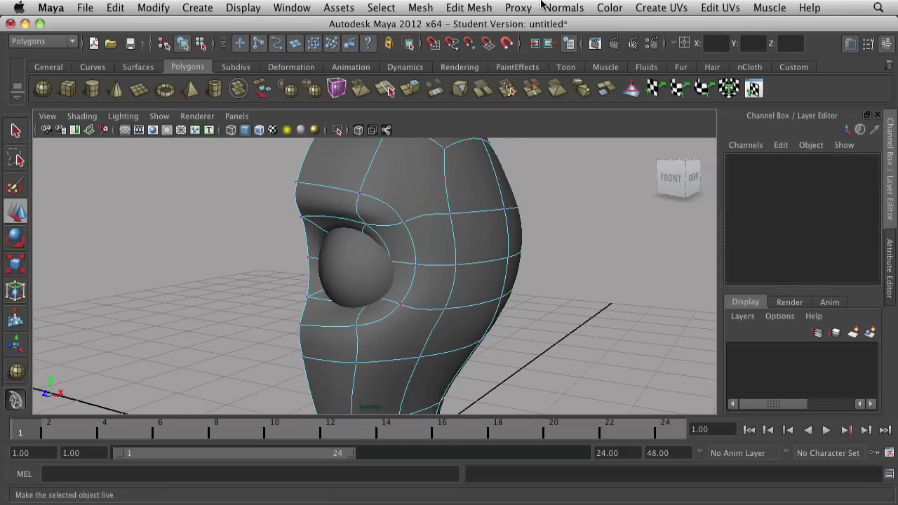
click(518, 8)
mouse_move(469, 8)
click(502, 154)
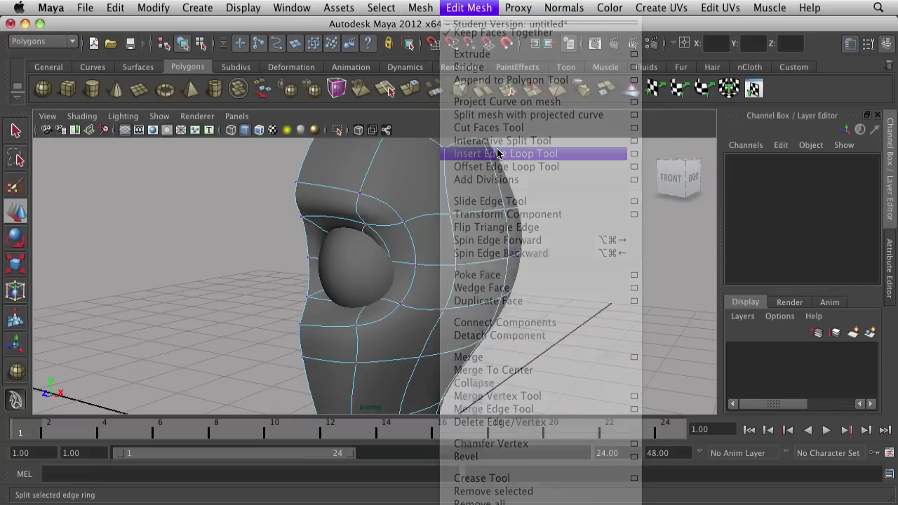
drag(354, 348, 362, 344)
key(super+z)
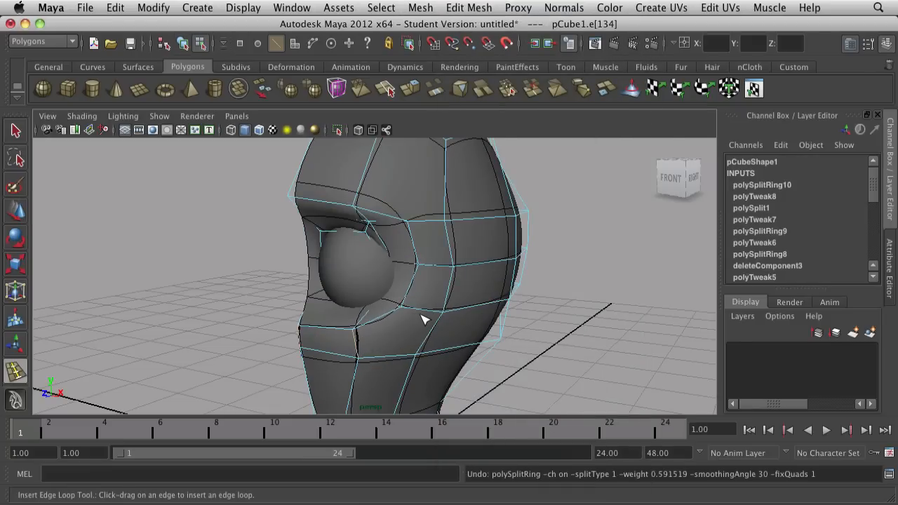
- Try to split the edges below the eye socket with the Interactive Split Tool, starting at the head's centre line
scroll(419, 216, down, 2)
click(468, 8)
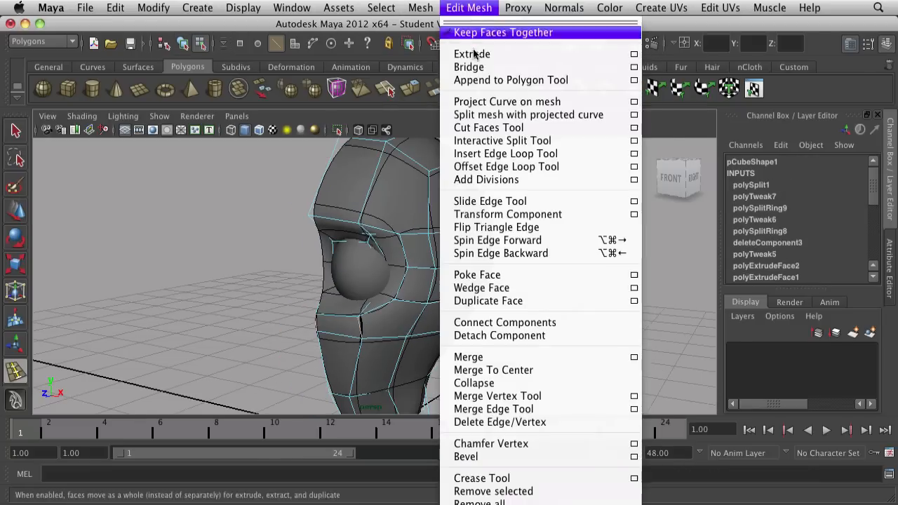
click(497, 141)
scroll(412, 342, up, 2)
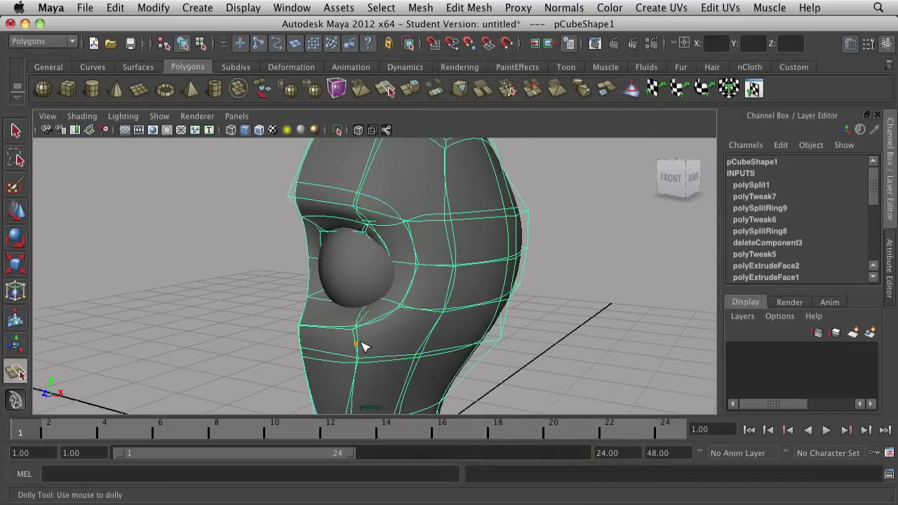
click(302, 348)
key(Return)
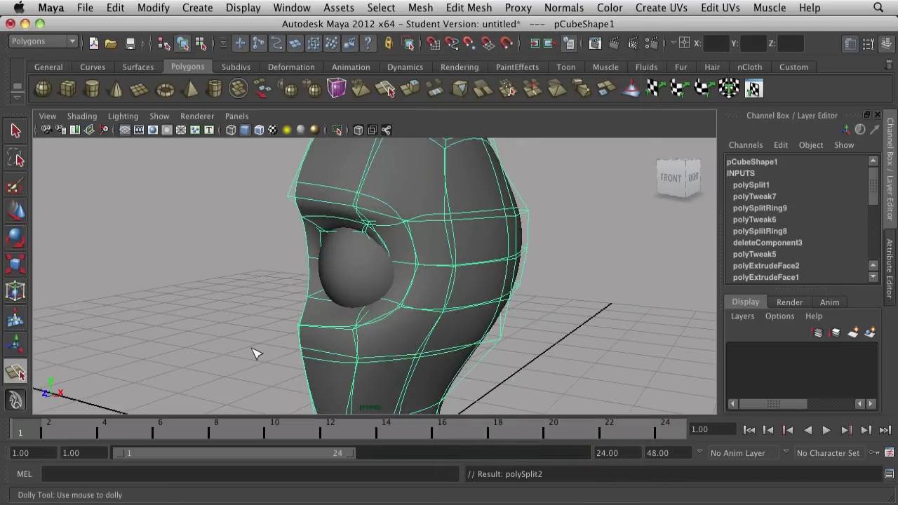
- Turn off smooth preview and split a new edge path from the centre line below the eye, around the socket's outer side, to the forehead's centre line
key(1)
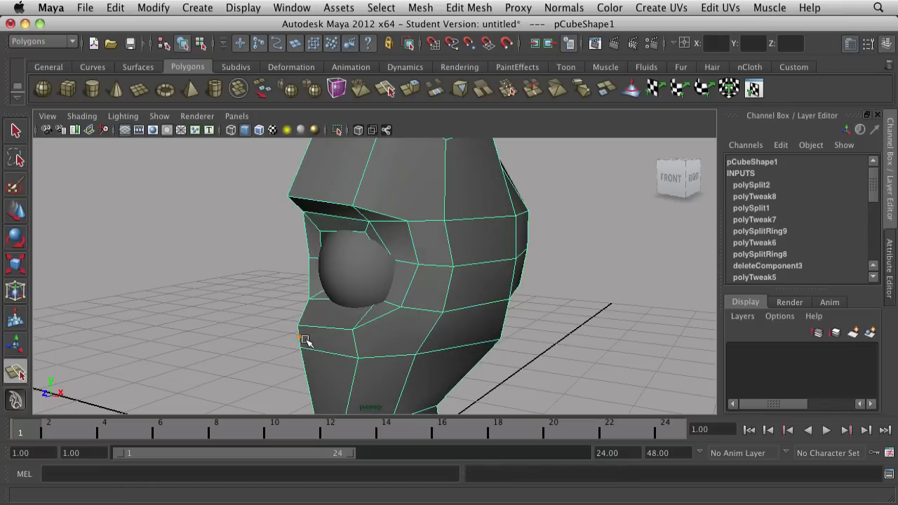
key(w)
key(y)
click(356, 343)
click(419, 309)
click(435, 271)
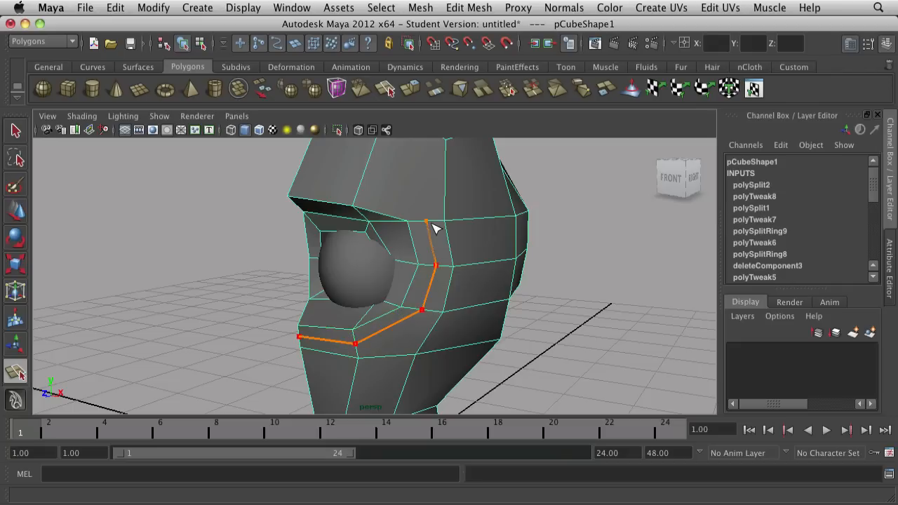
click(431, 225)
click(367, 176)
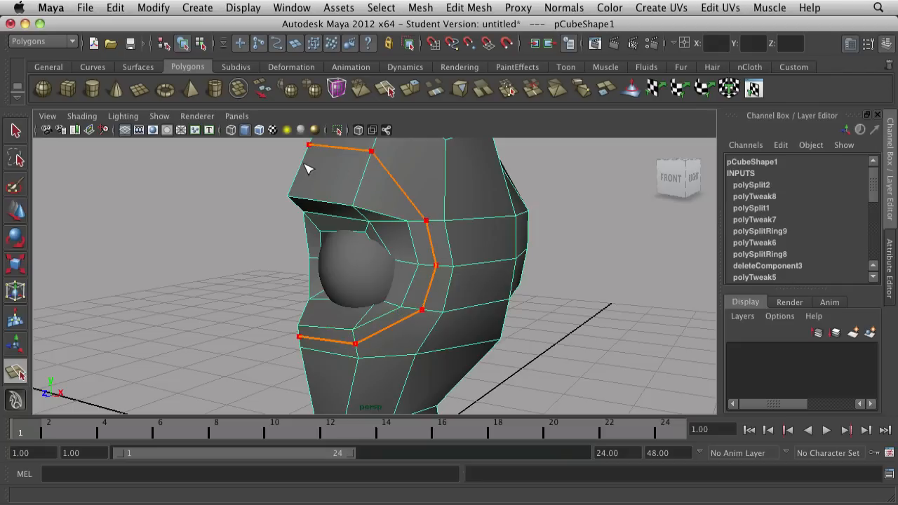
key(Return)
- In vertex mode, select the new edge path's forehead vertices above the brow and reposition them in the right-side view
alt+drag(279, 251, 295, 301)
scroll(294, 300, up, 3)
right_drag(331, 207, 274, 207)
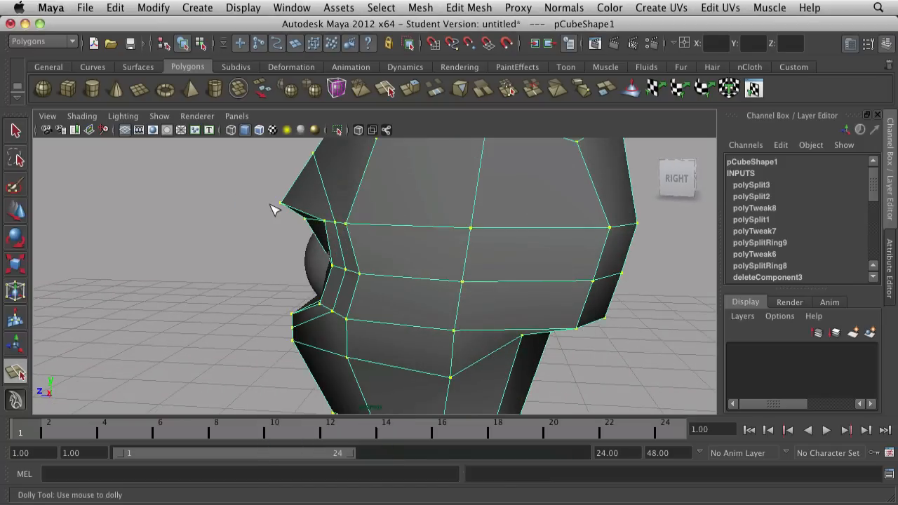
alt+drag(279, 210, 325, 188)
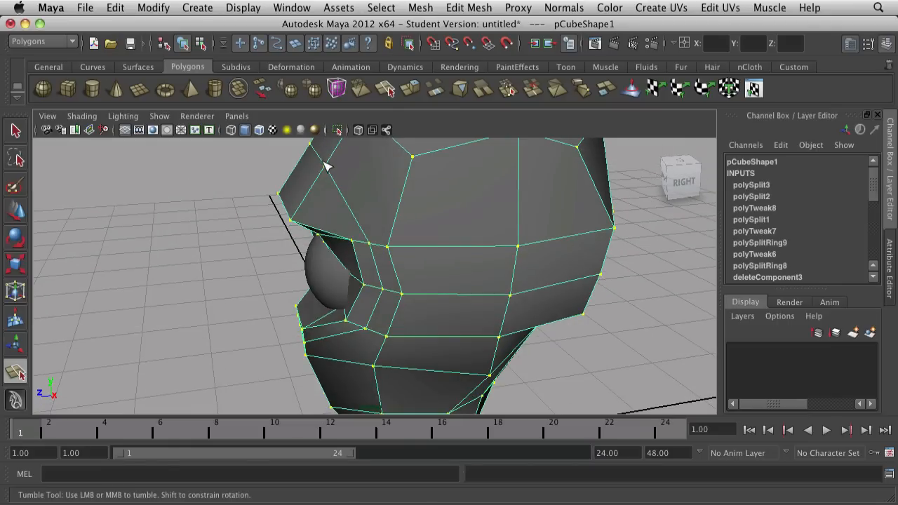
key(w)
click(325, 164)
scroll(329, 167, down, 3)
drag(321, 173, 340, 193)
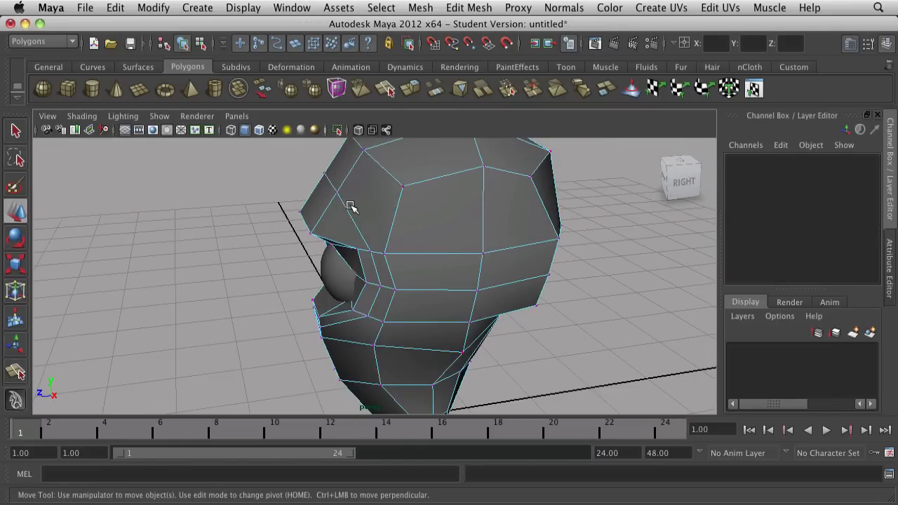
key(space)
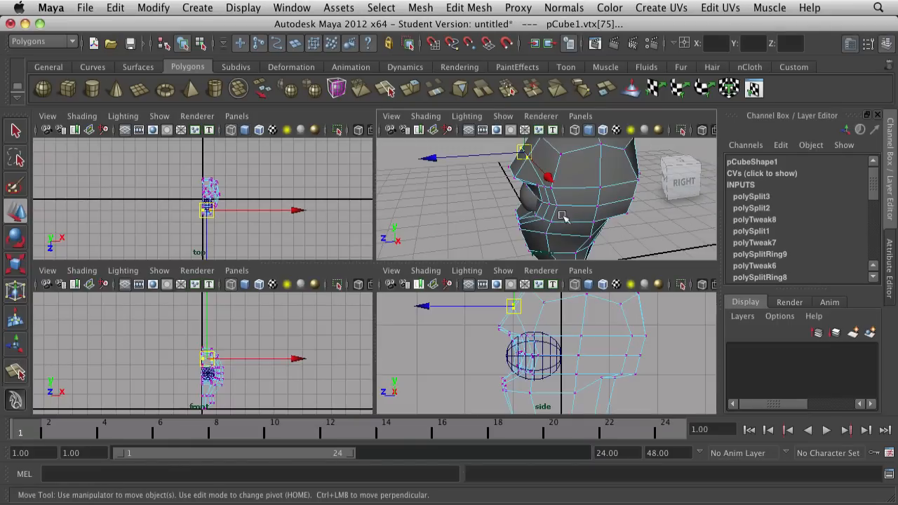
key(space)
click(680, 180)
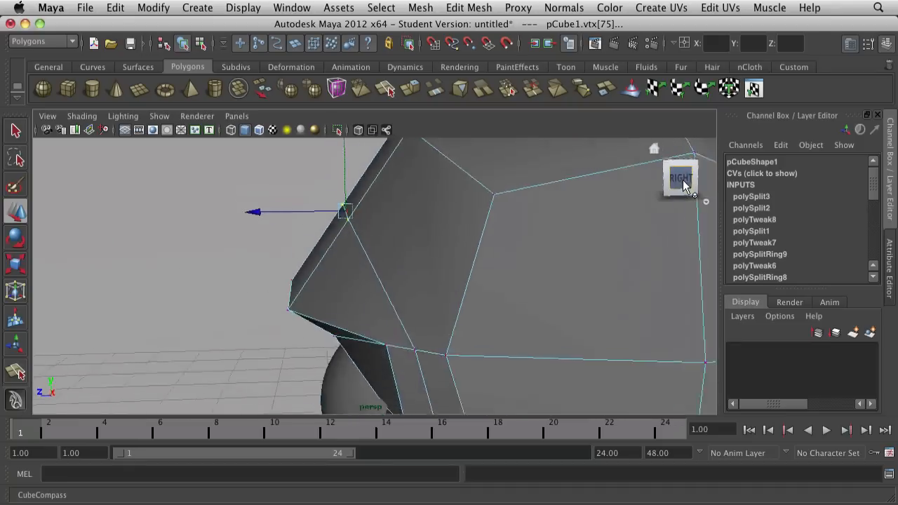
scroll(425, 217, down, 10)
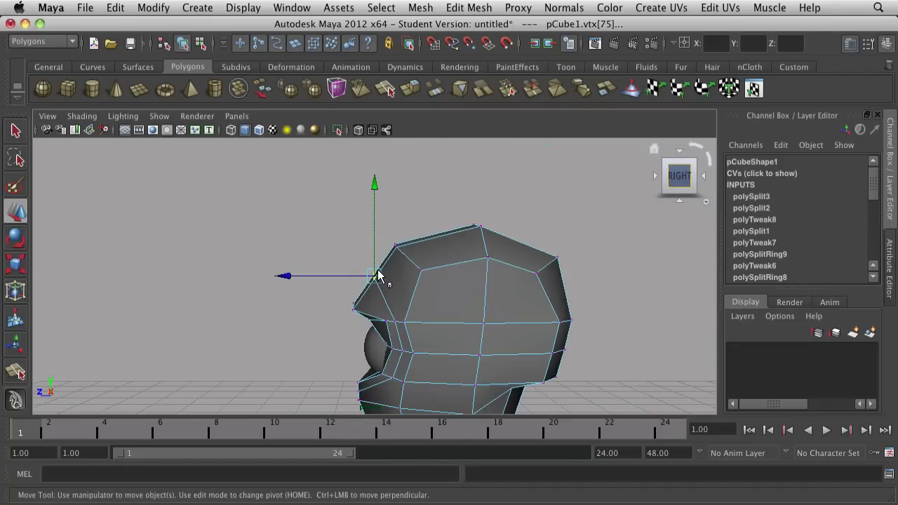
drag(379, 275, 433, 398)
click(280, 272)
- Move the two stacked cheek vertices below the eye socket slightly toward the centre line and back into the face
scroll(316, 288, down, 5)
alt+middle_drag(424, 332, 394, 235)
scroll(362, 260, up, 5)
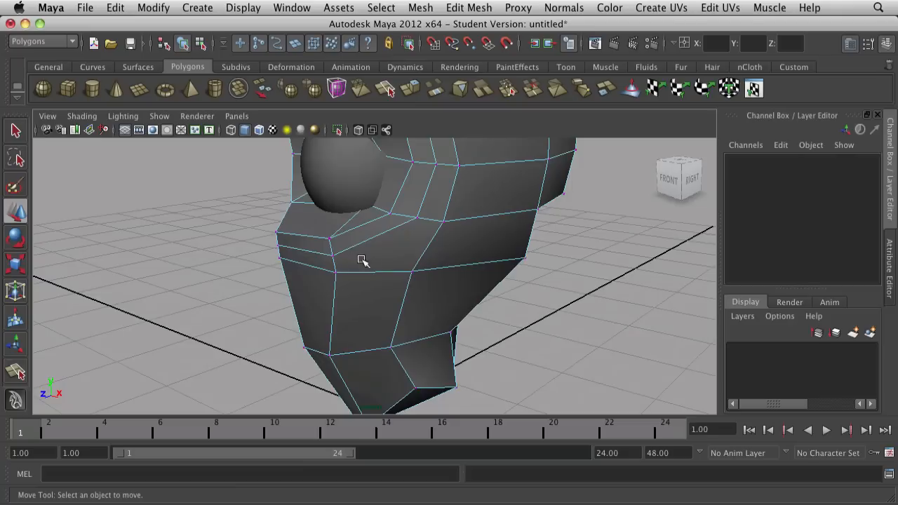
click(331, 258)
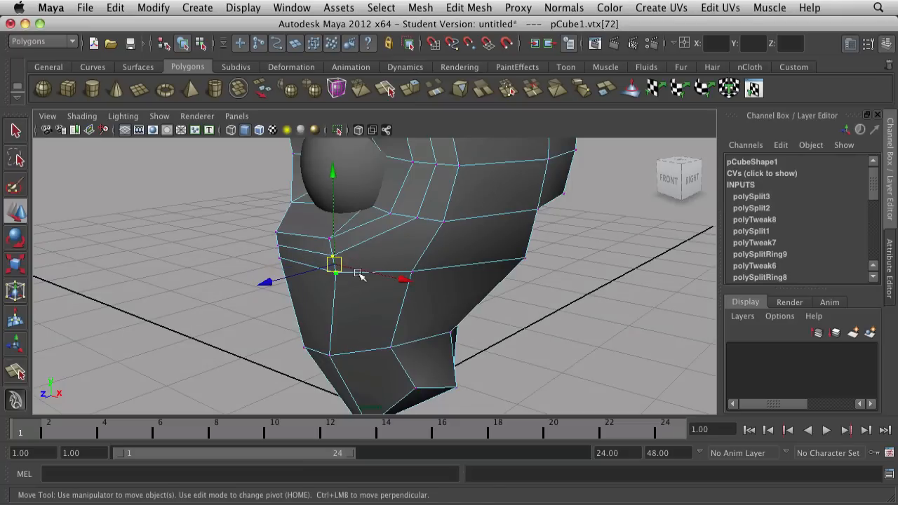
drag(403, 280, 393, 280)
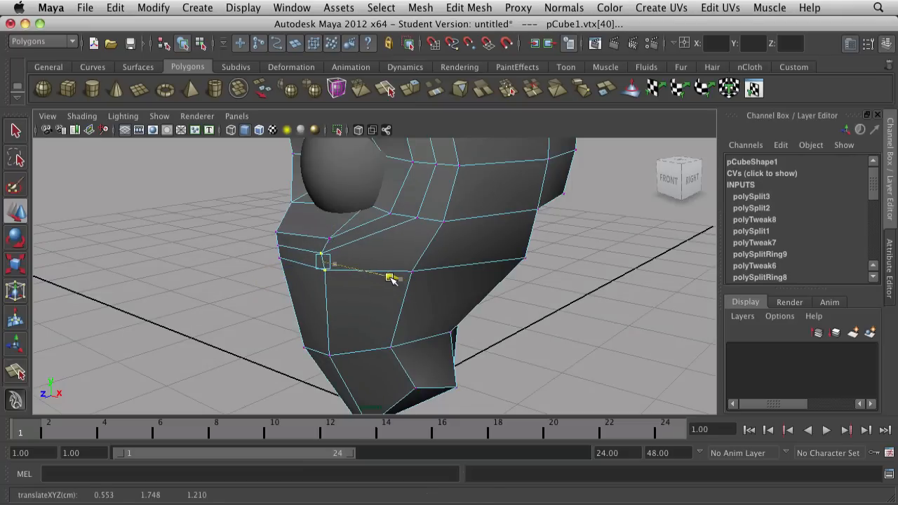
scroll(321, 277, down, 3)
alt+drag(226, 288, 203, 281)
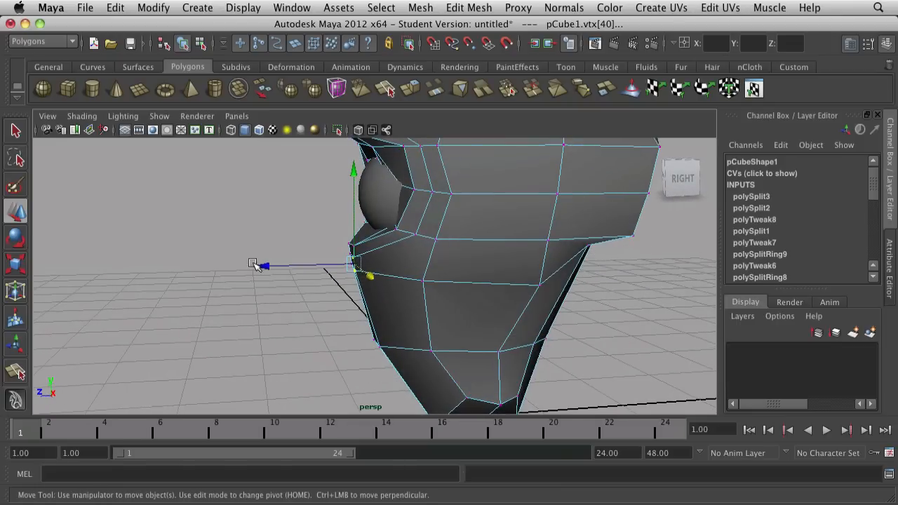
drag(256, 265, 275, 269)
- Move the protruding vertex at the eye socket's lower rim up and back, to about Y 2.078 and Z 1.110
click(344, 247)
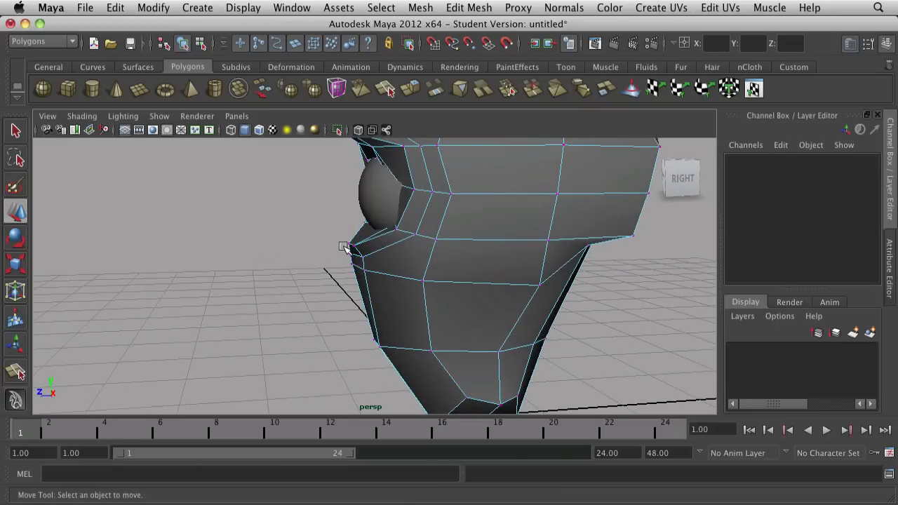
click(353, 244)
drag(353, 245, 366, 228)
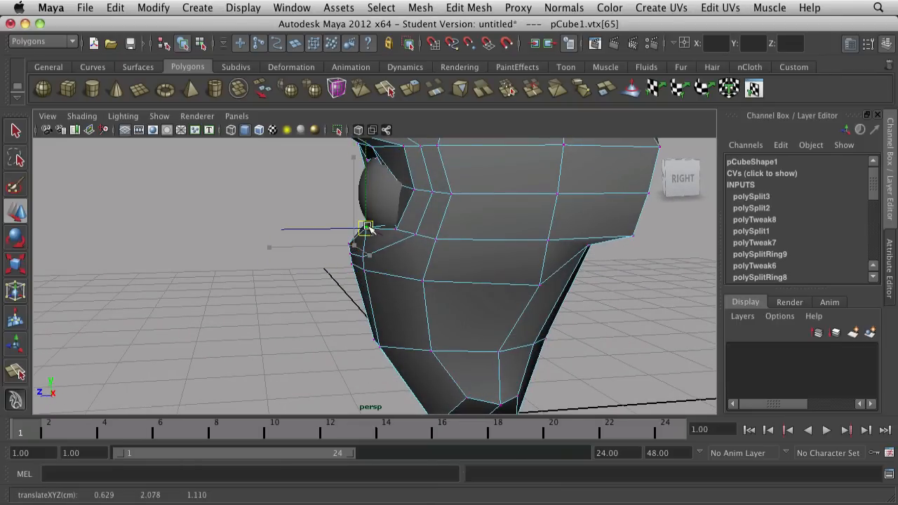
- Select the centre-line vertex just below the eye socket and check its position from the left side
alt+drag(261, 287, 288, 263)
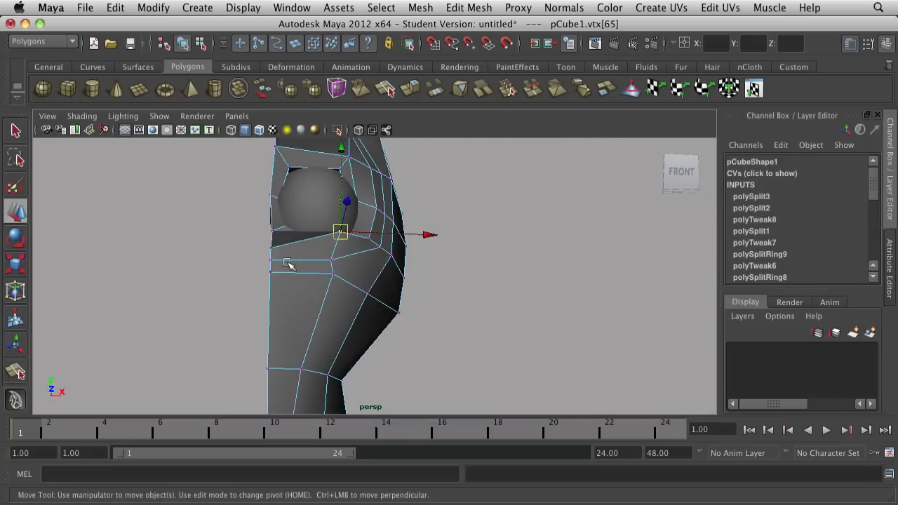
click(273, 247)
alt+drag(175, 278, 346, 249)
scroll(436, 254, down, 5)
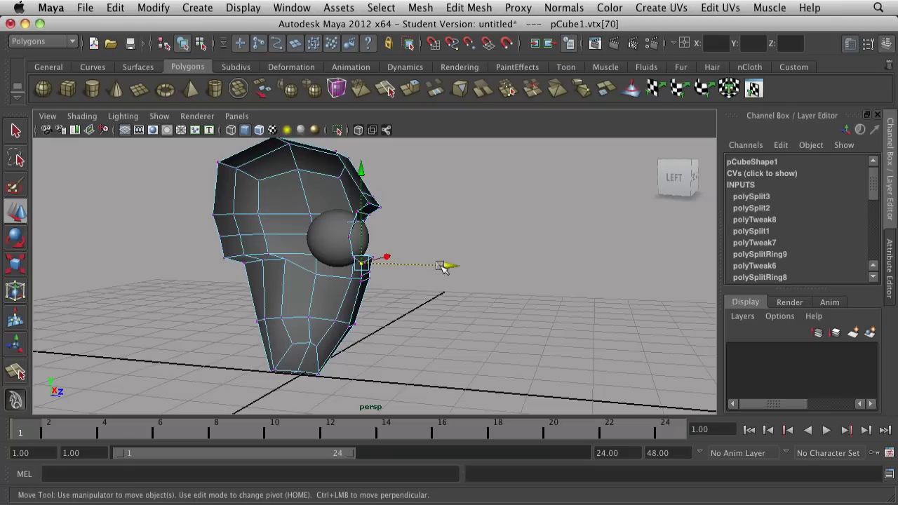
- Turn on smooth preview for the half head, clear the vertex selection and return to object mode
alt+drag(490, 317, 327, 313)
key(3)
key(q)
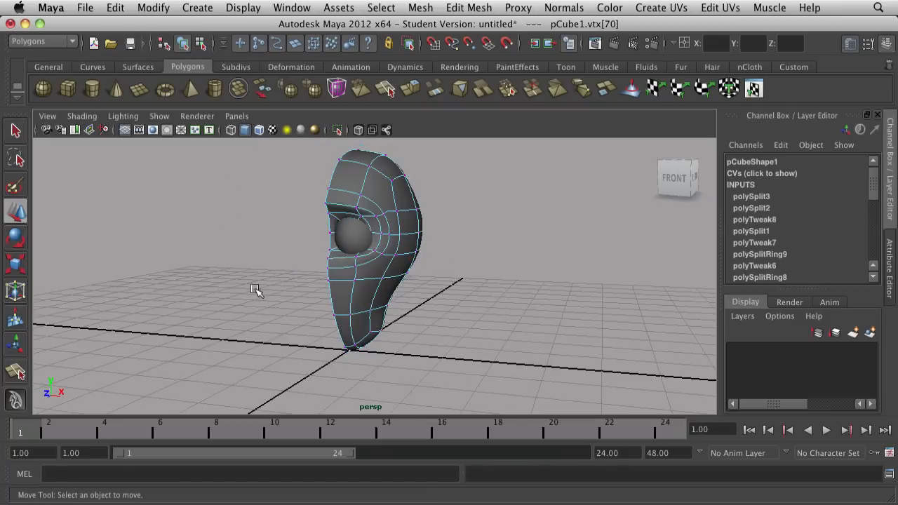
click(450, 274)
alt+drag(450, 274, 415, 285)
right_drag(411, 257, 465, 237)
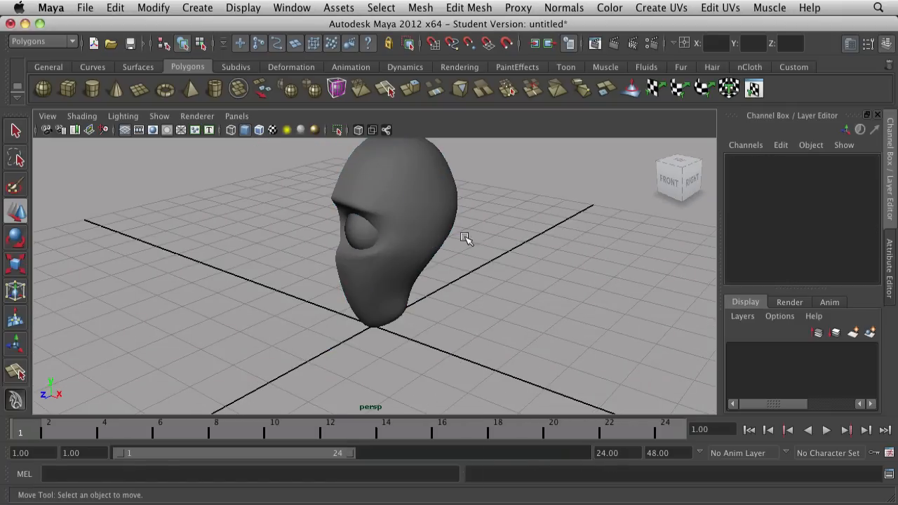
- Examine the smoothed half head and the fit of the eyeball in its socket from front and three-quarter views
alt+drag(465, 236, 419, 287)
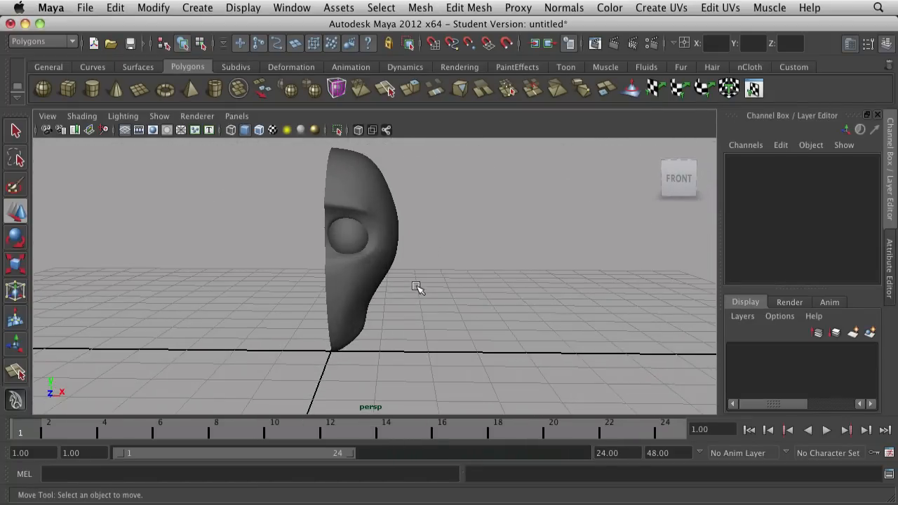
scroll(346, 282, up, 3)
alt+drag(346, 281, 329, 281)
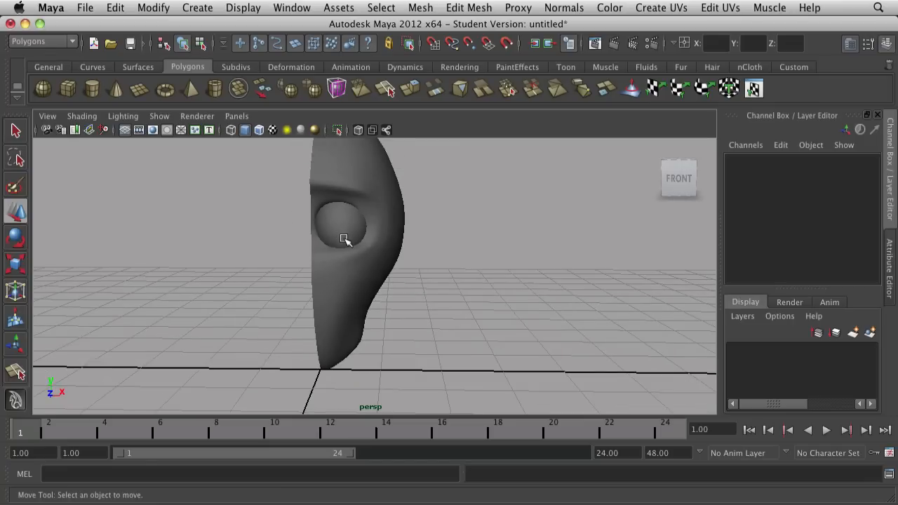
scroll(344, 240, down, 3)
alt+drag(387, 301, 340, 303)
key(w)
click(359, 317)
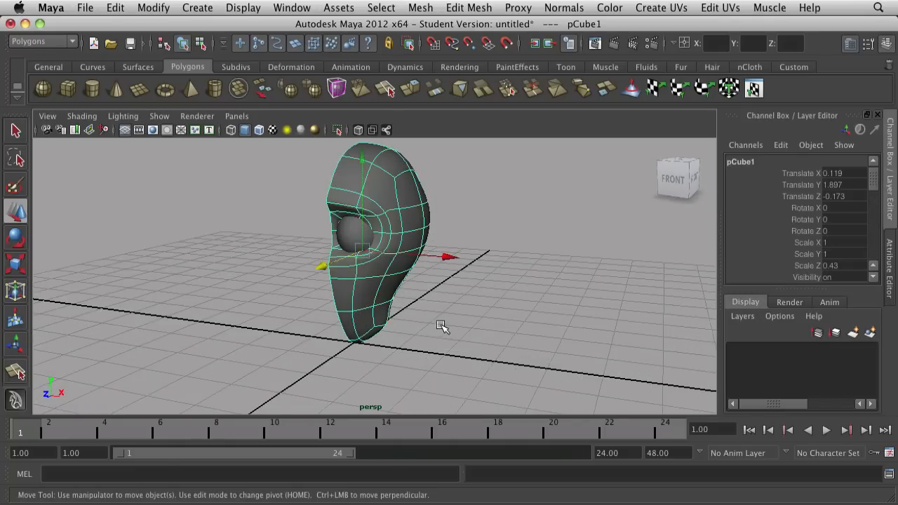
scroll(443, 326, up, 2)
scroll(433, 321, down, 2)
mouse_move(430, 322)
alt+mouse_down()
mouse_move(408, 327)
mouse_move(419, 294)
mouse_move(415, 316)
alt+mouse_up()
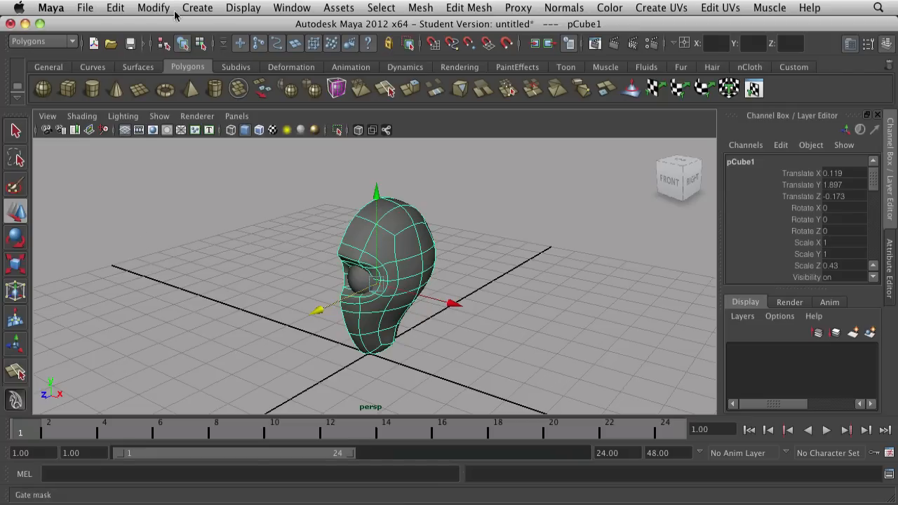
- Open the project settings and review the current project's name, location and scenes folder
click(80, 7)
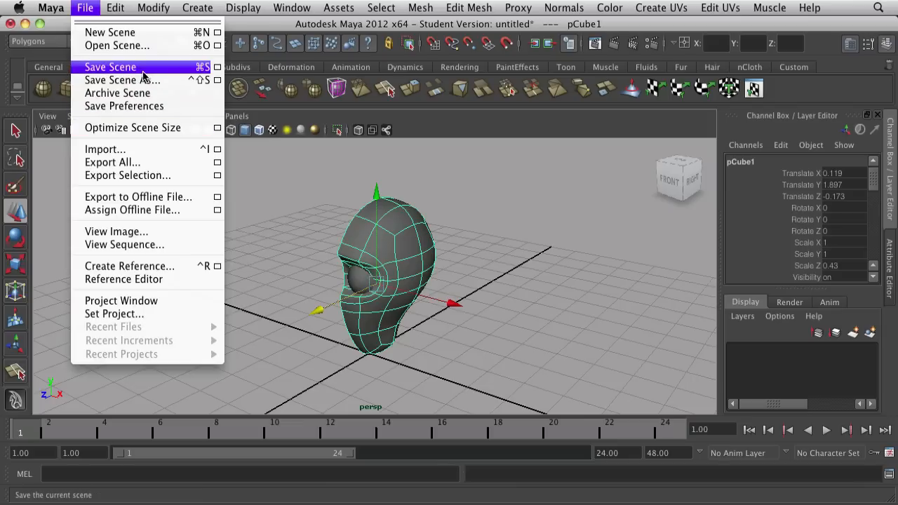
click(144, 315)
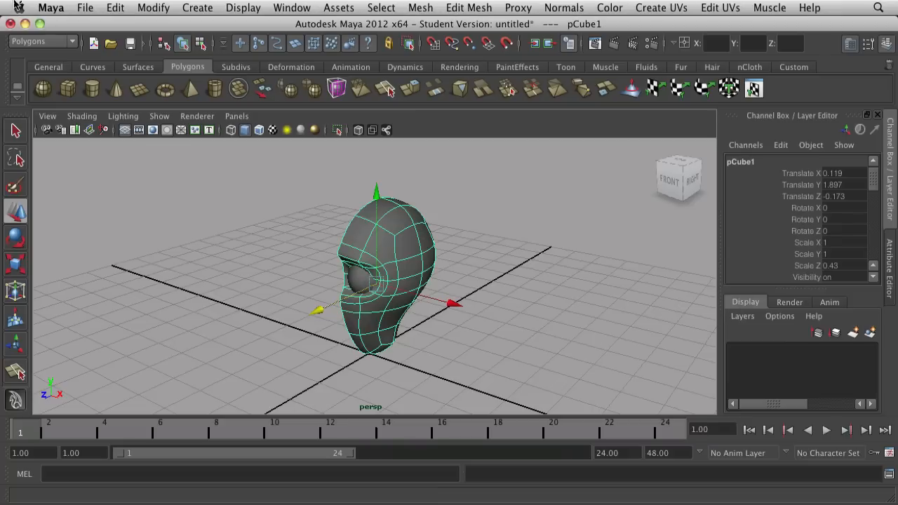
click(94, 7)
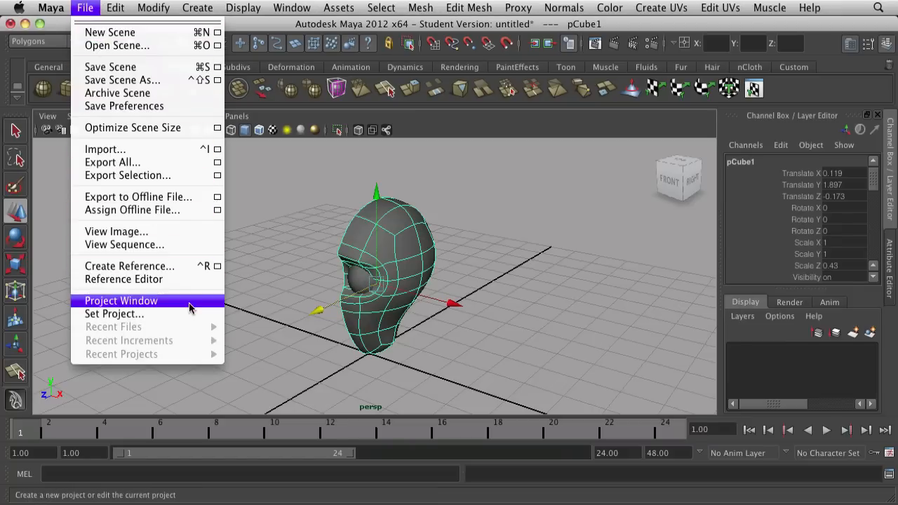
click(190, 308)
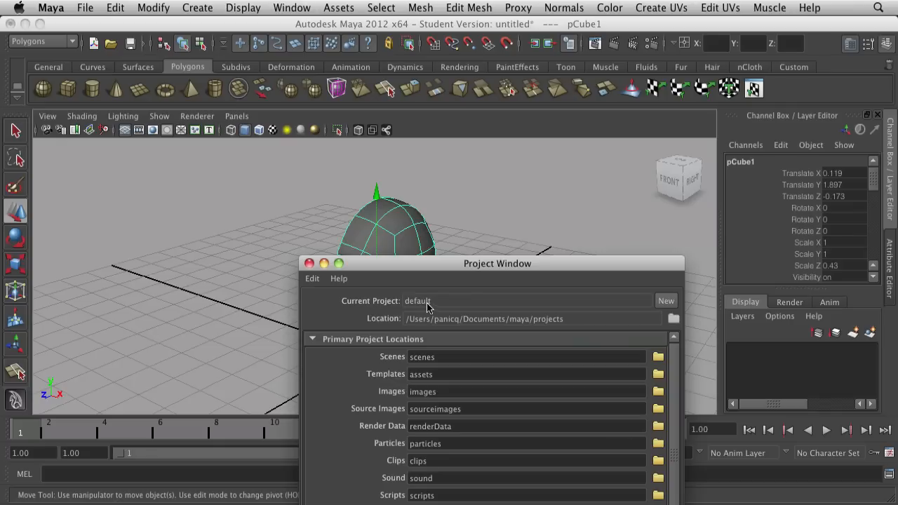
drag(456, 261, 457, 206)
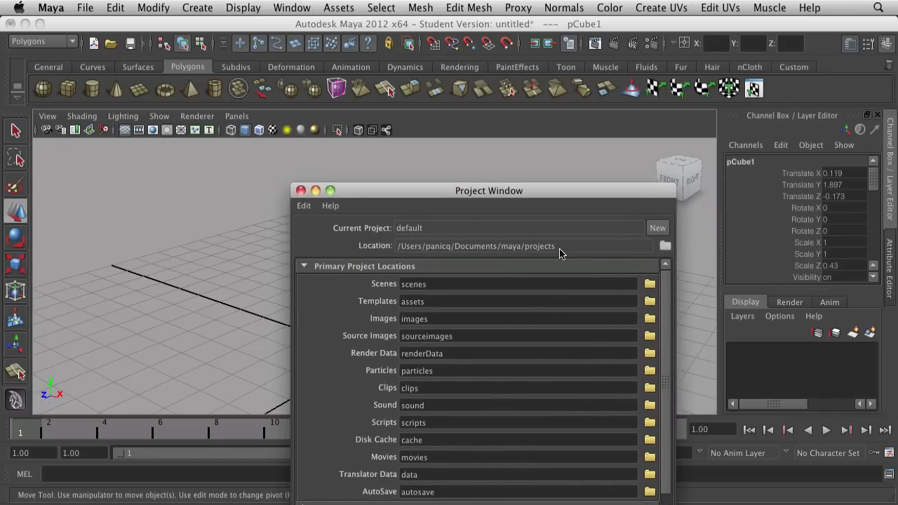
click(453, 230)
double_click(450, 226)
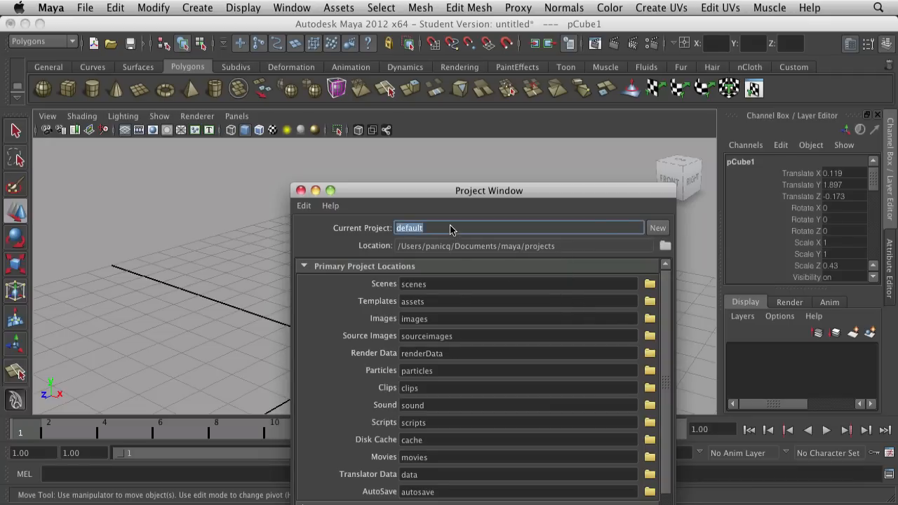
click(449, 284)
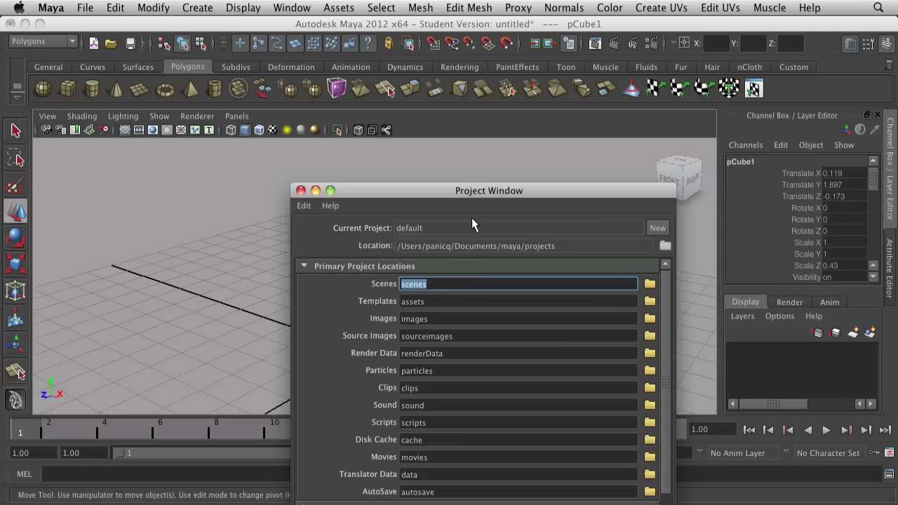
- Create a new project named Alien in the maya/projects folder, keeping the default folder names
click(656, 228)
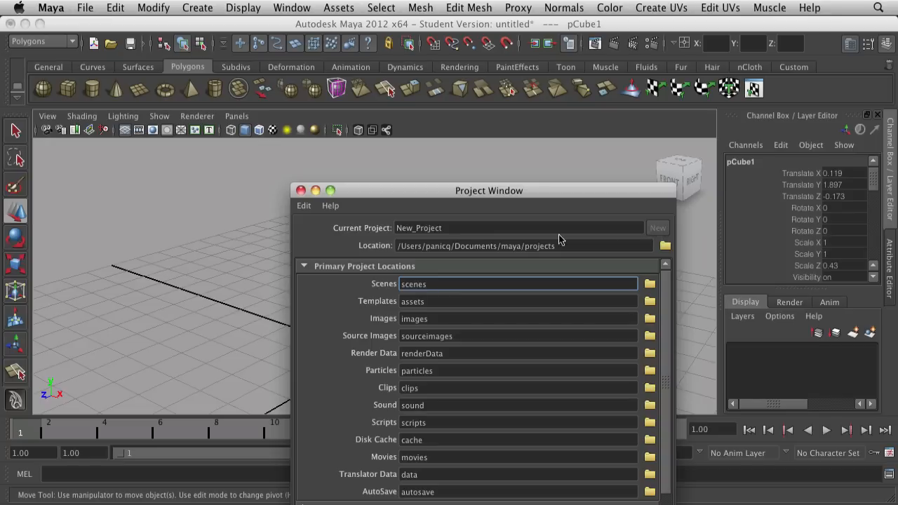
double_click(536, 228)
text(Al)
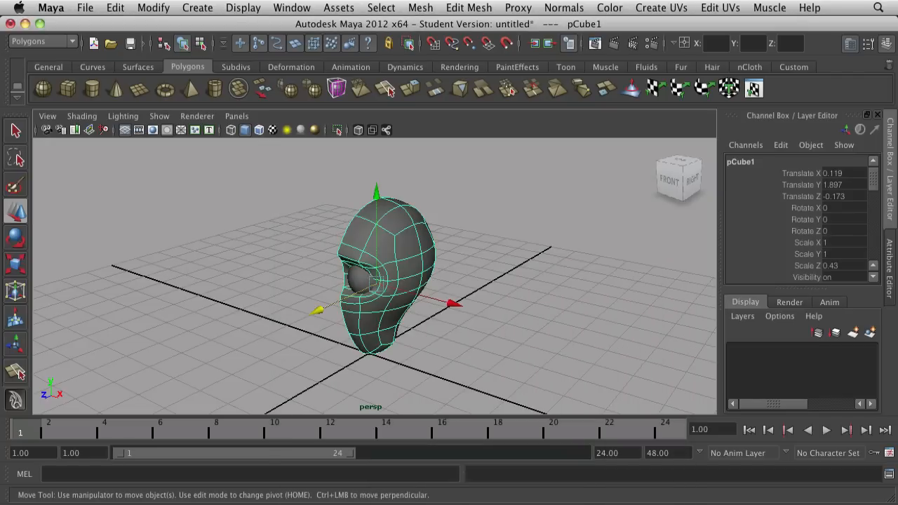
- Deselect the head and set the Alien folder as the current project
click(499, 327)
alt+drag(499, 327, 439, 301)
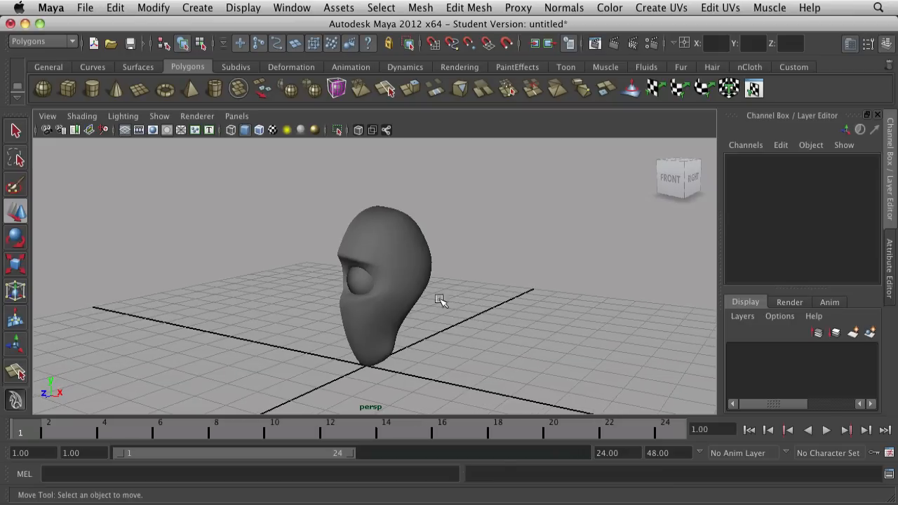
click(403, 277)
click(500, 241)
click(84, 8)
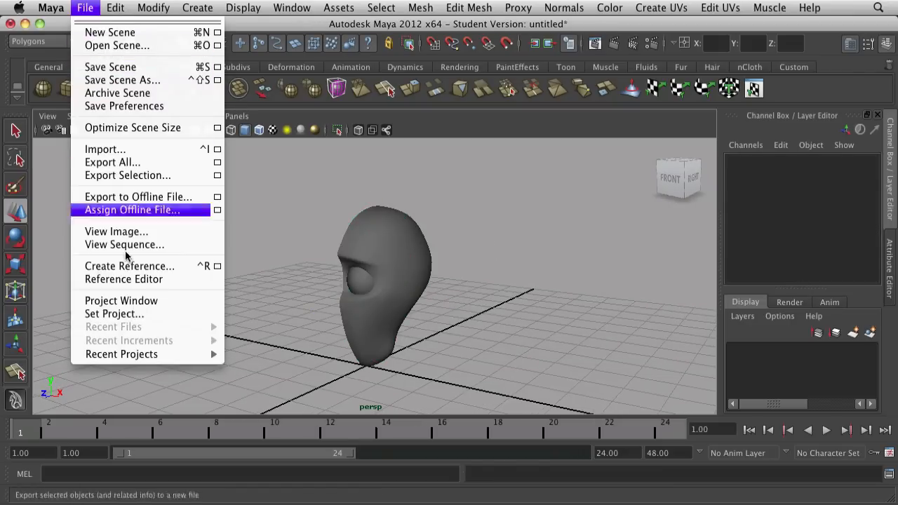
click(119, 314)
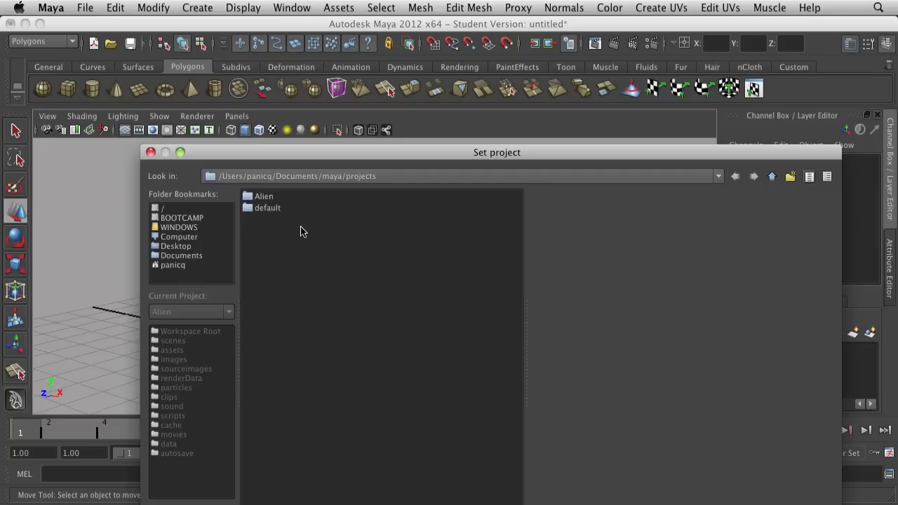
click(271, 197)
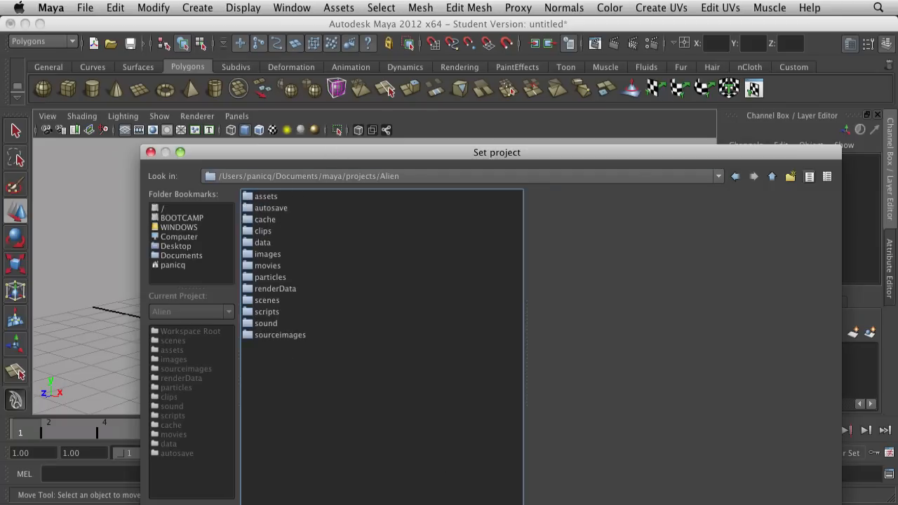
key(Return)
- Save the scene as a Maya Binary file named Etape_01 in the Alien project's scenes folder
click(85, 8)
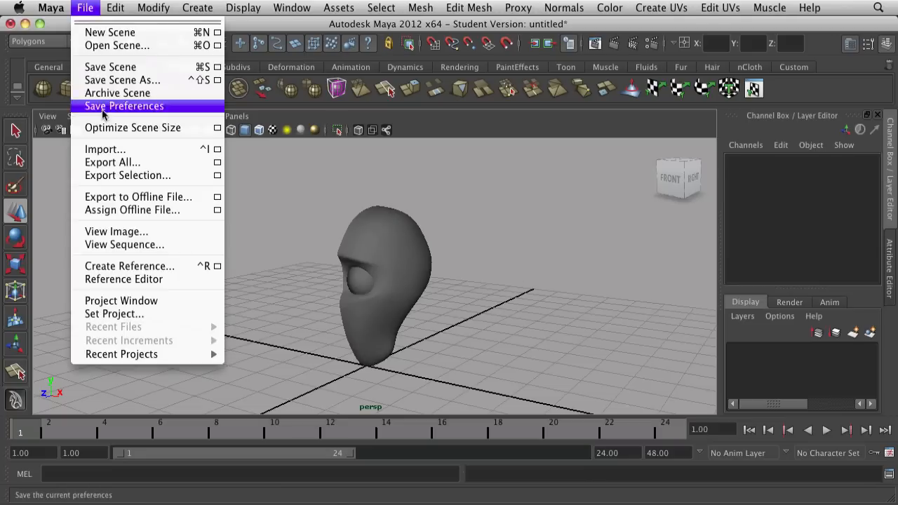
click(140, 81)
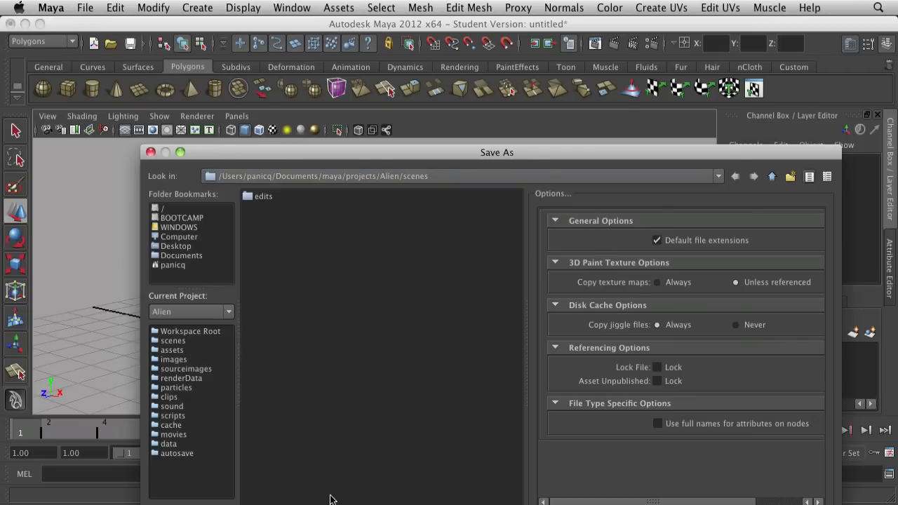
text(Etape1)
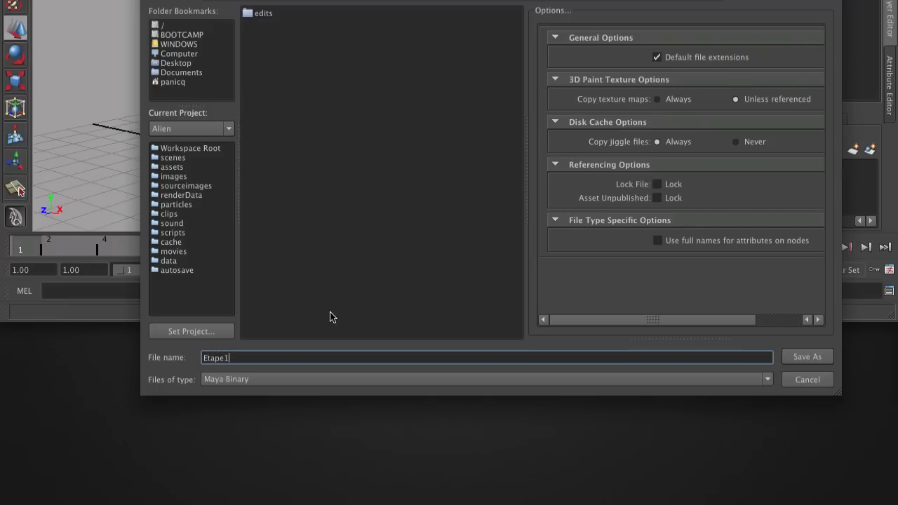
key(BackSpace)
text(_01)
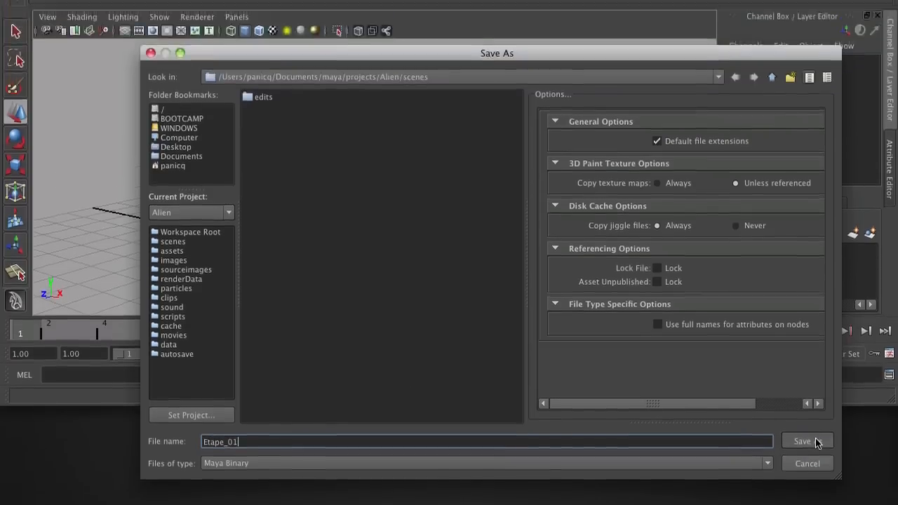
click(807, 356)
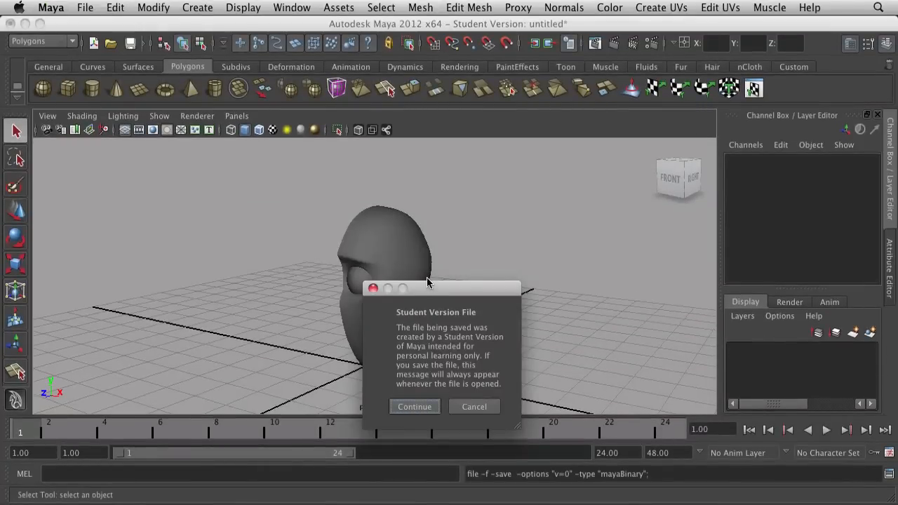
- Read the student version notice and continue with the save
drag(448, 291, 598, 277)
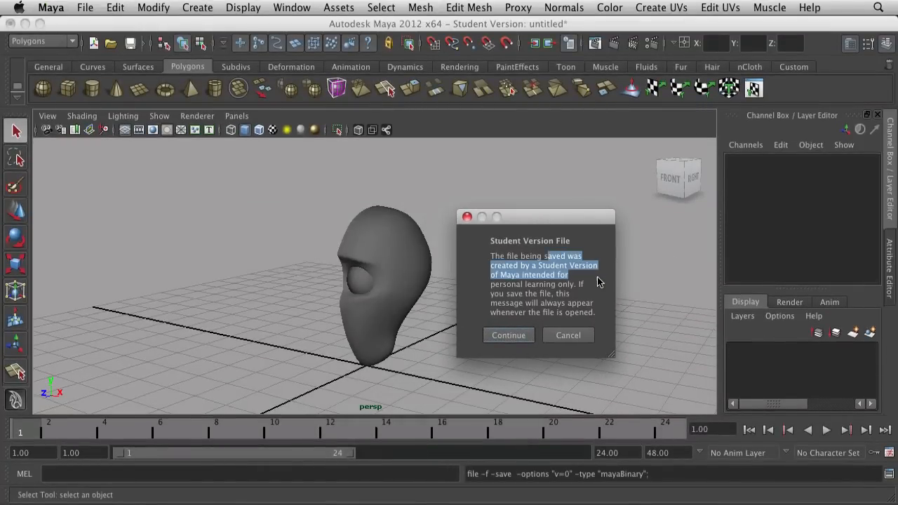
click(595, 284)
drag(500, 274, 589, 295)
click(575, 309)
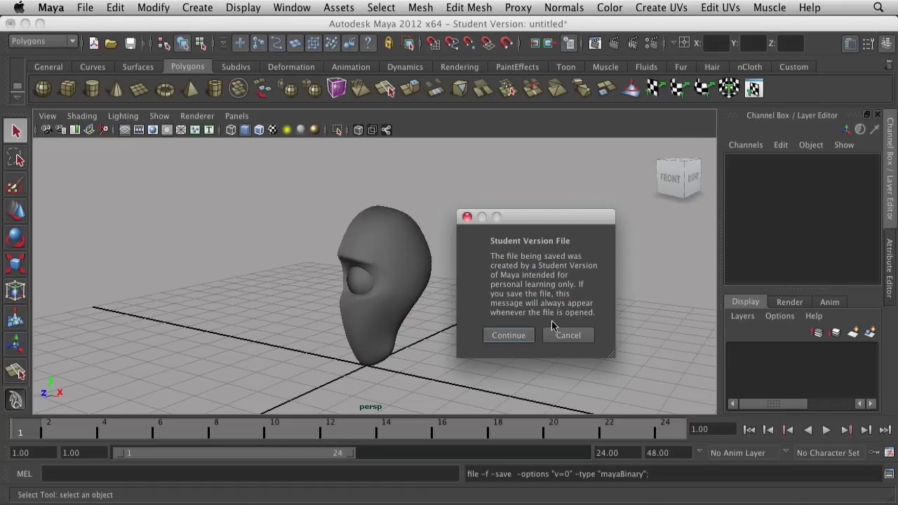
click(528, 335)
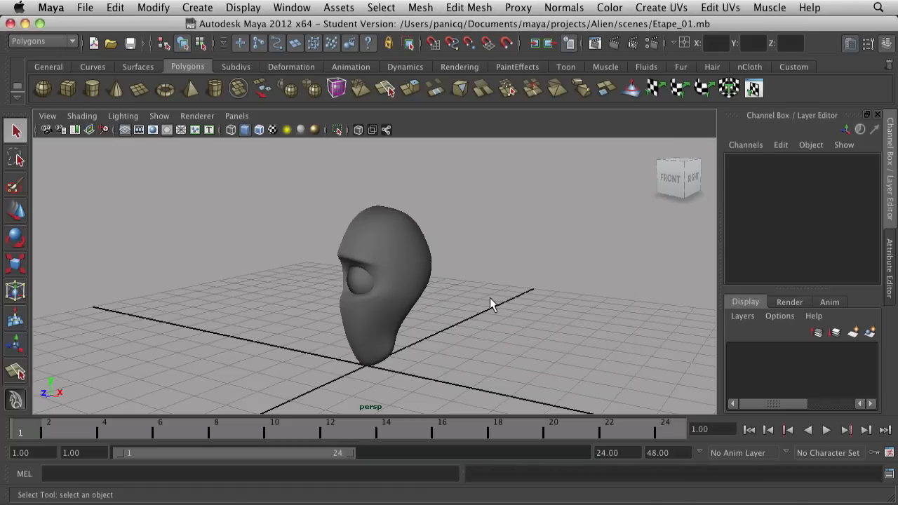